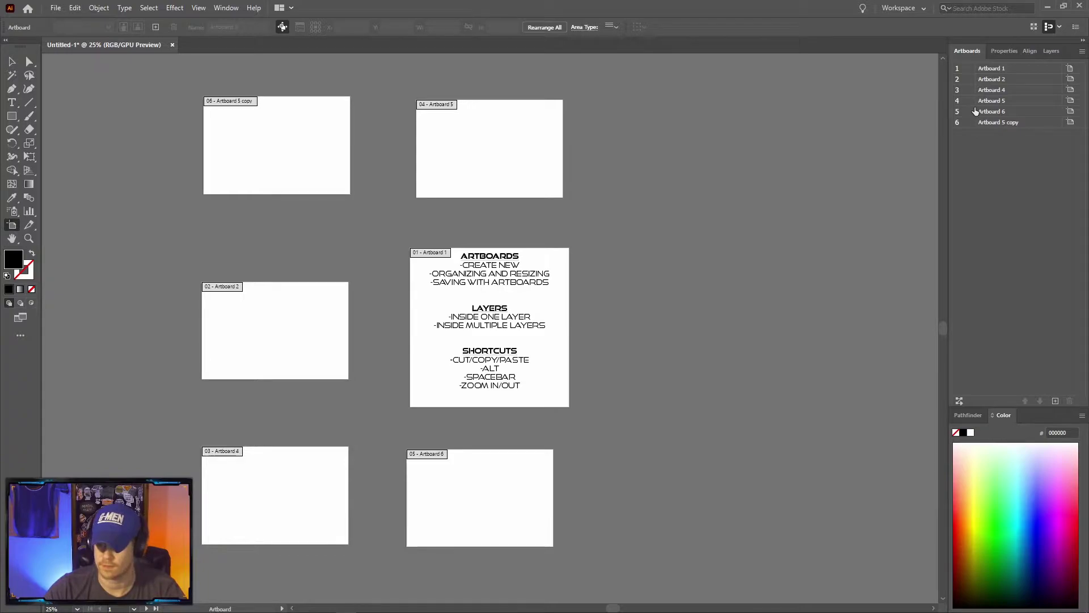
# Step: Rename Artboard 6 as NAME
pyautogui.doubleClick(1000, 115)
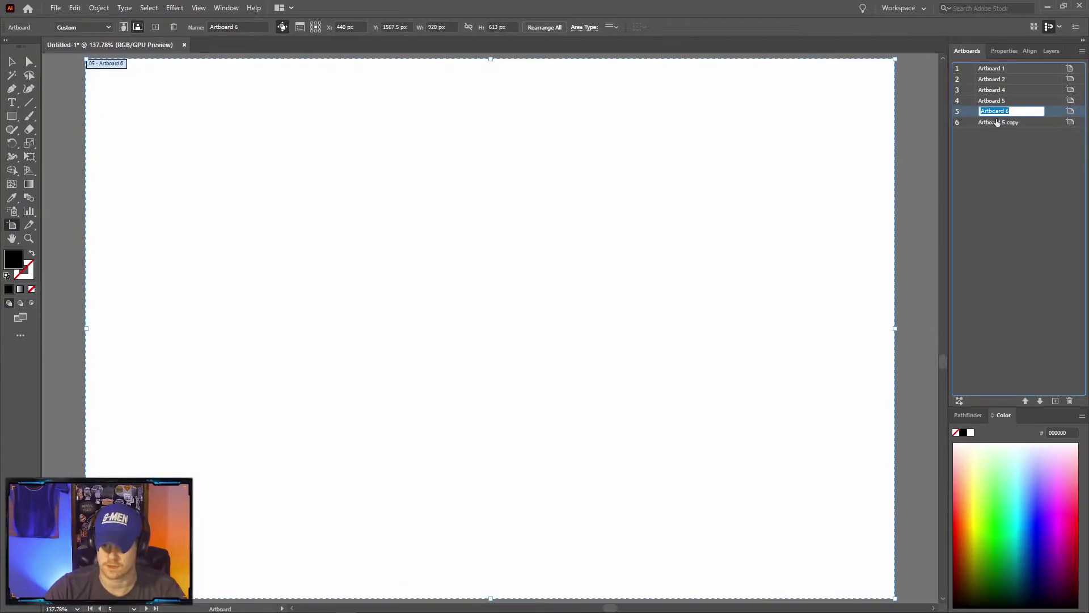
pyautogui.write('NAME')
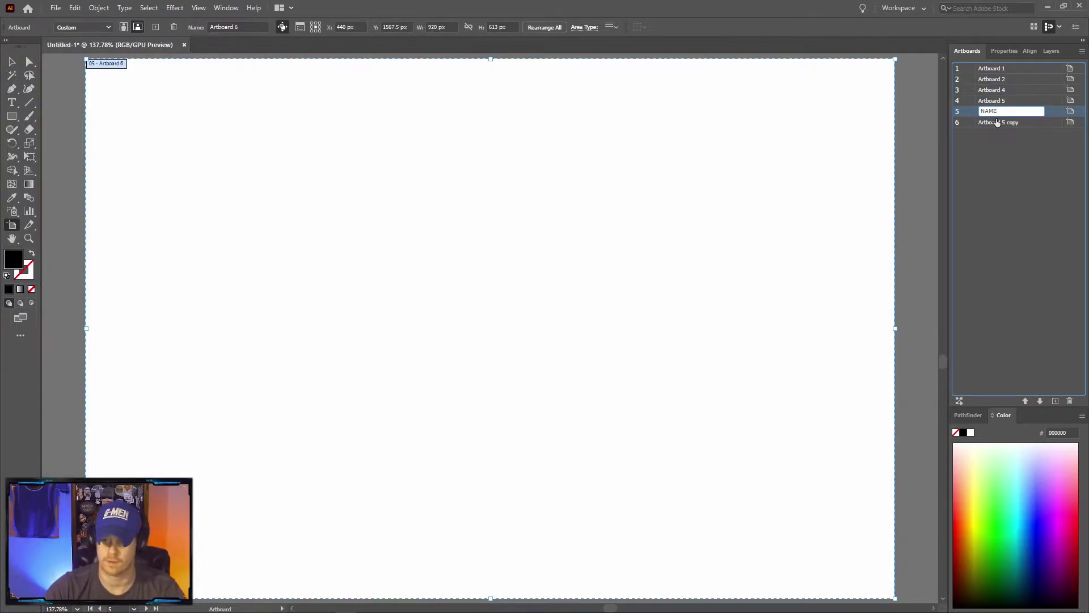
pyautogui.press('Return')
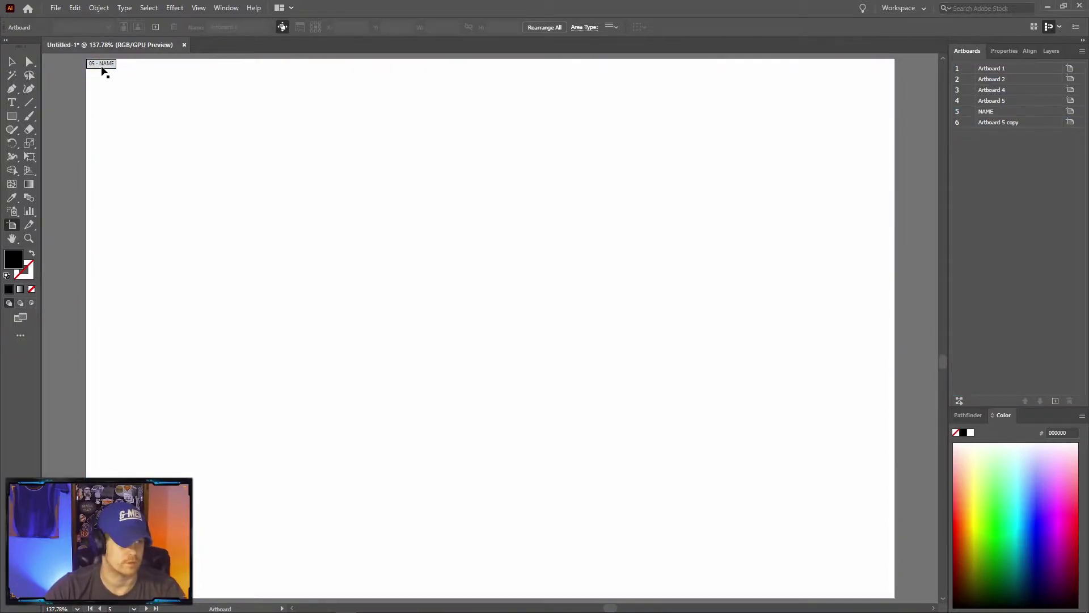
# Step: Rename the artboard called Artboard 5 copy as Name 2
pyautogui.hotkey('ctrl', '-')
pyautogui.hotkey('ctrl', '-')
pyautogui.hotkey('ctrl', '-')
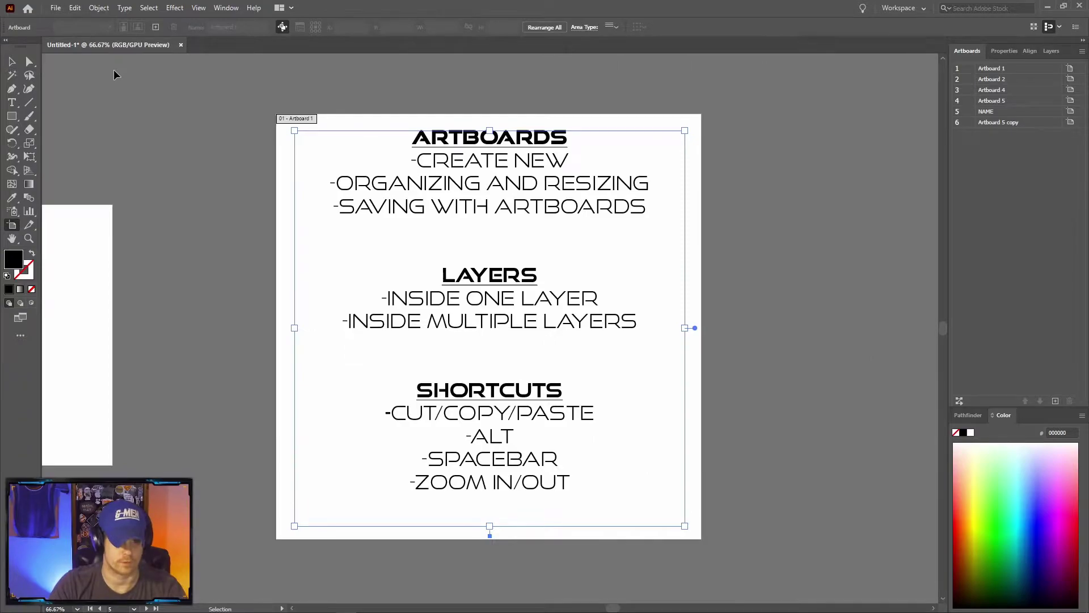
pyautogui.hotkey('ctrl', '-')
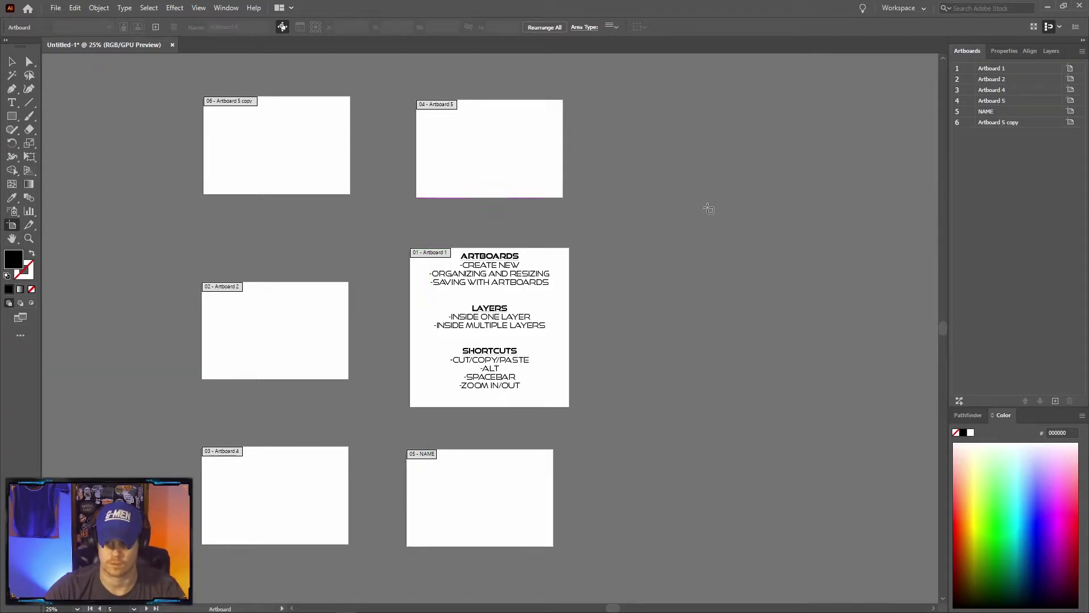
pyautogui.click(246, 156)
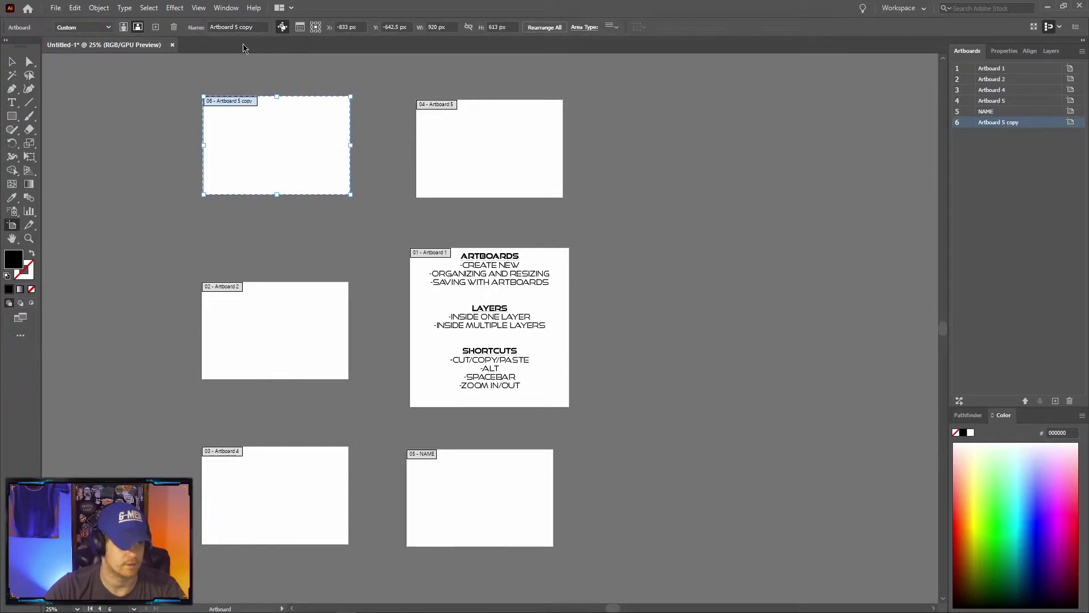
pyautogui.click(228, 27)
pyautogui.write('Name 2')
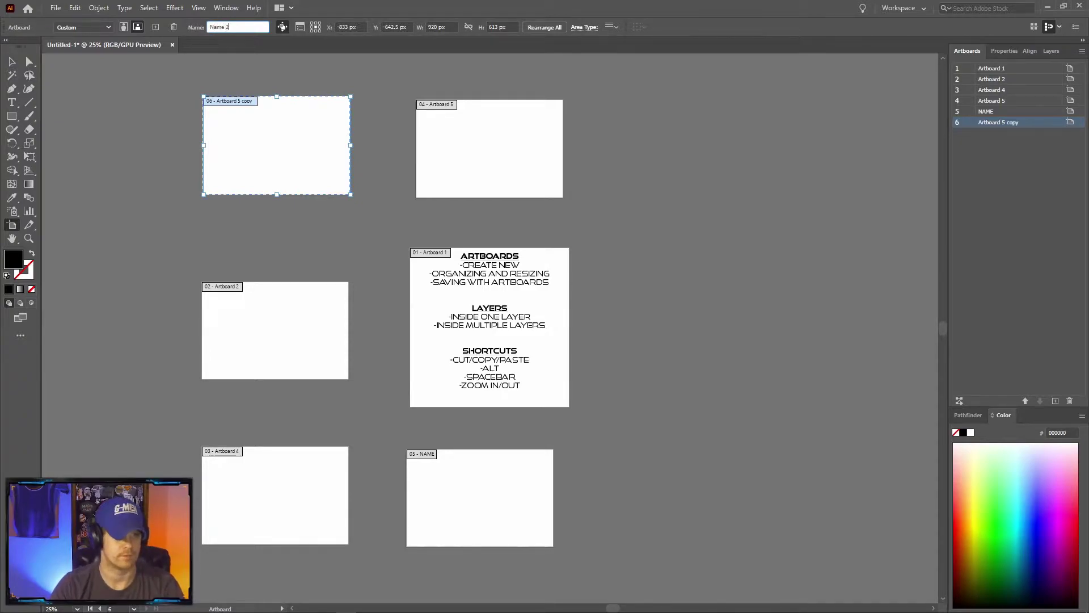
pyautogui.press('Return')
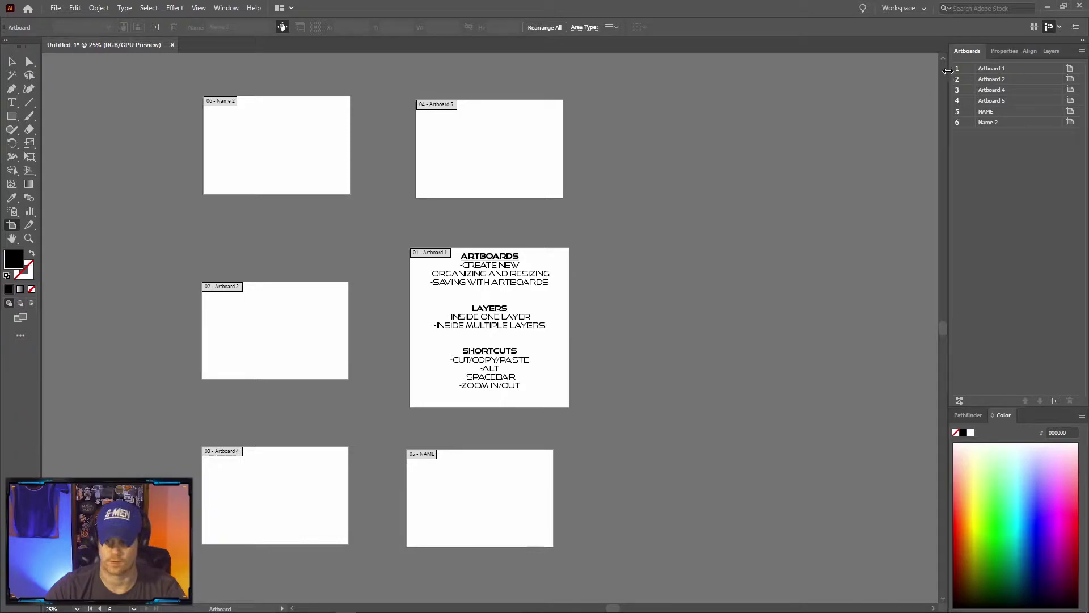
# Step: Rename the Name 2 artboard as Logos
pyautogui.press('v')
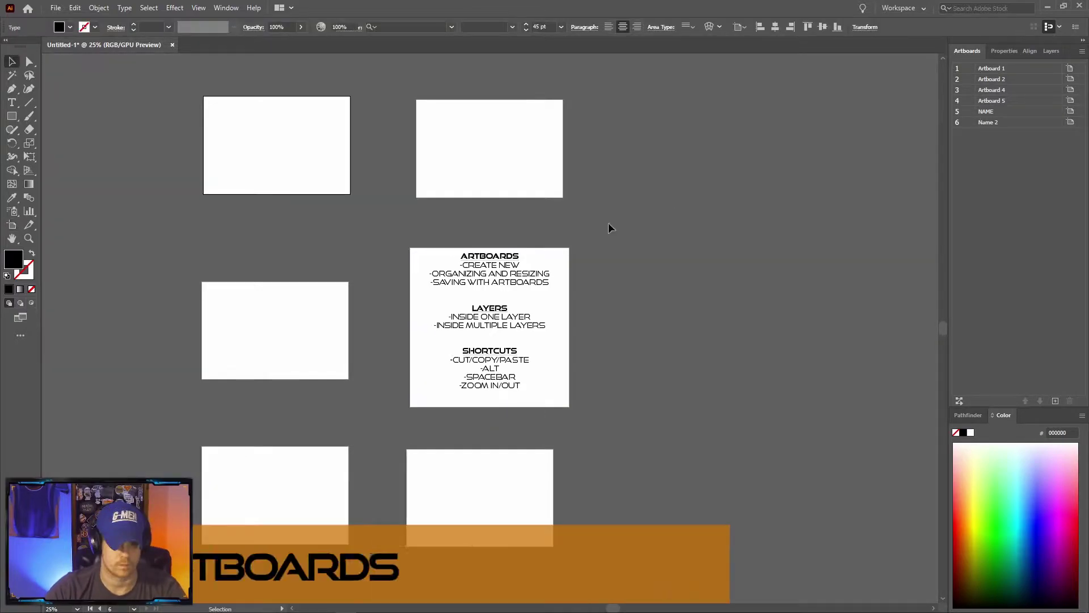
pyautogui.moveTo(654, 165)
pyautogui.mouseDown()
pyautogui.moveTo(657, 280)
pyautogui.moveTo(639, 180)
pyautogui.mouseUp()
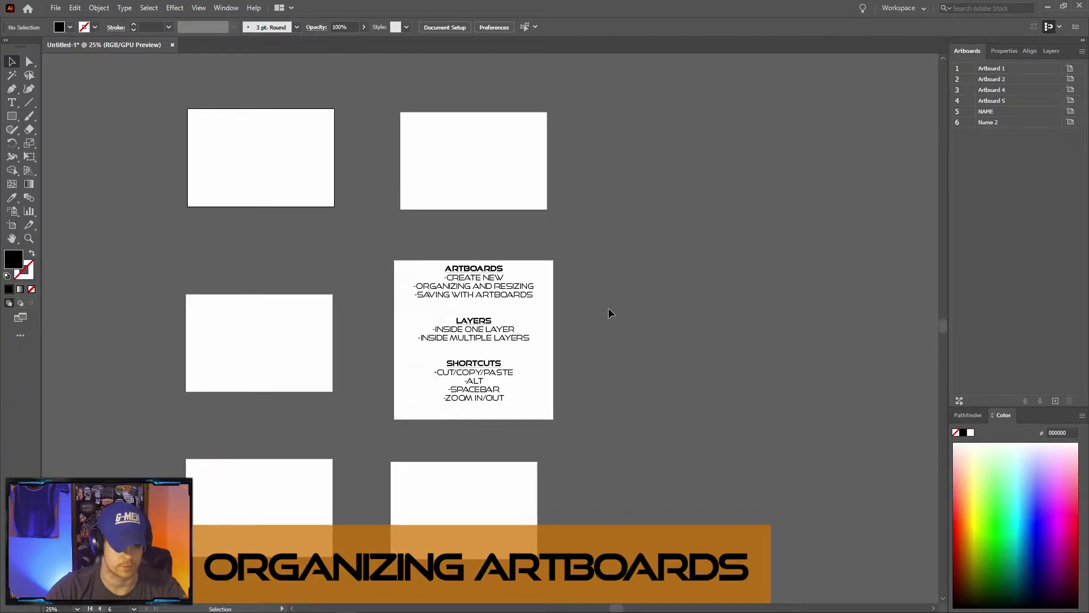
pyautogui.click(499, 168)
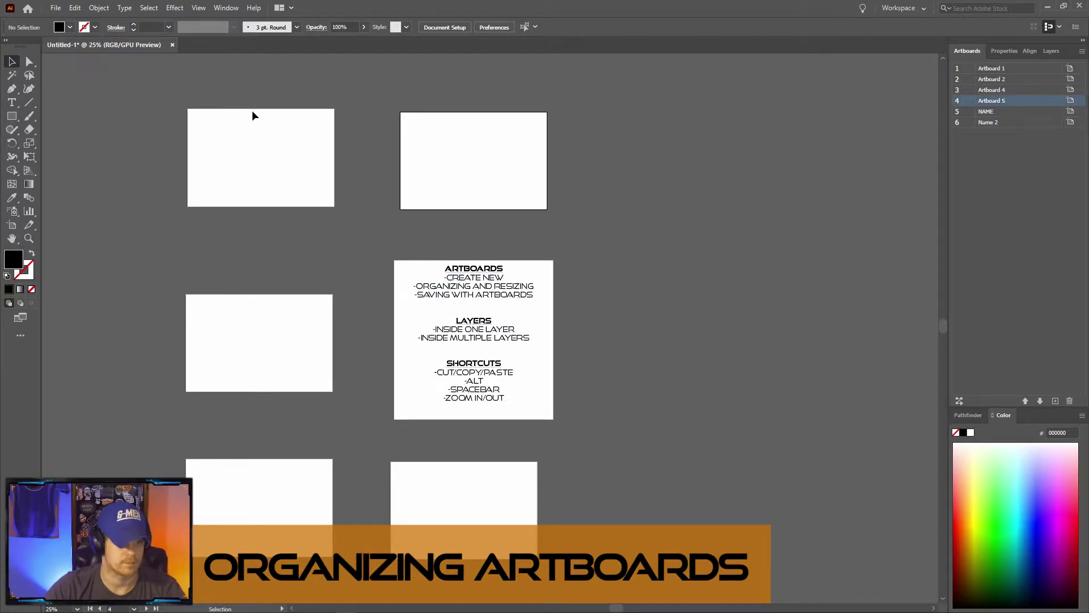
pyautogui.click(12, 226)
pyautogui.click(215, 126)
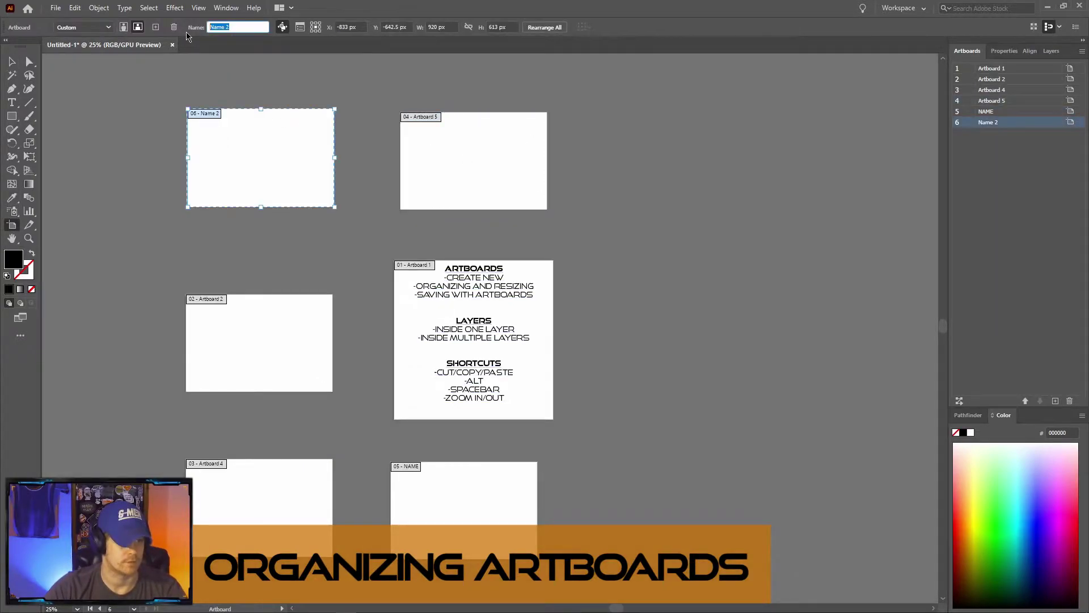
pyautogui.write('Logo')
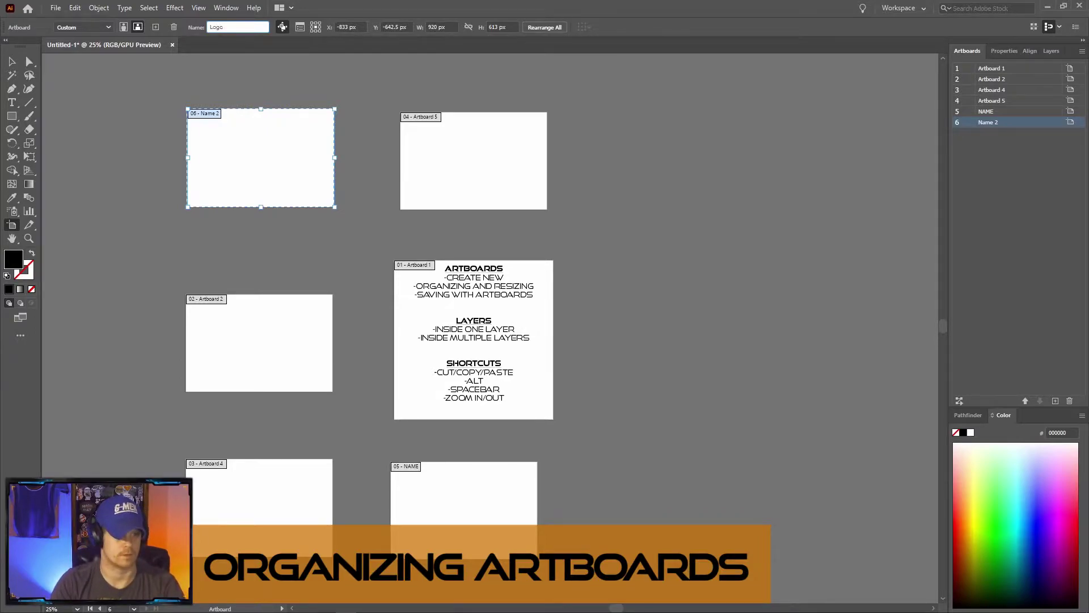
pyautogui.write('s')
pyautogui.press('Return')
# Step: Rename Artboard 5 as Emotes and Artboard 2 as Sketches
pyautogui.click(431, 118)
pyautogui.click(221, 26)
pyautogui.write('Em')
pyautogui.click(250, 306)
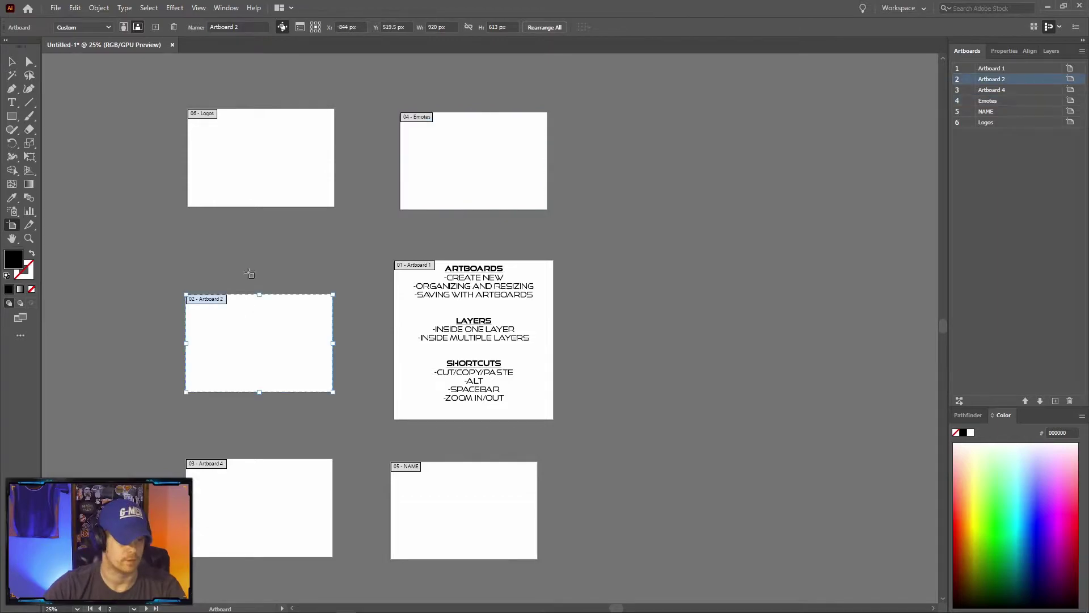
pyautogui.click(228, 25)
pyautogui.write('Sketches')
# Step: Rename Artboard 4 as Reference
pyautogui.click(247, 495)
pyautogui.click(240, 26)
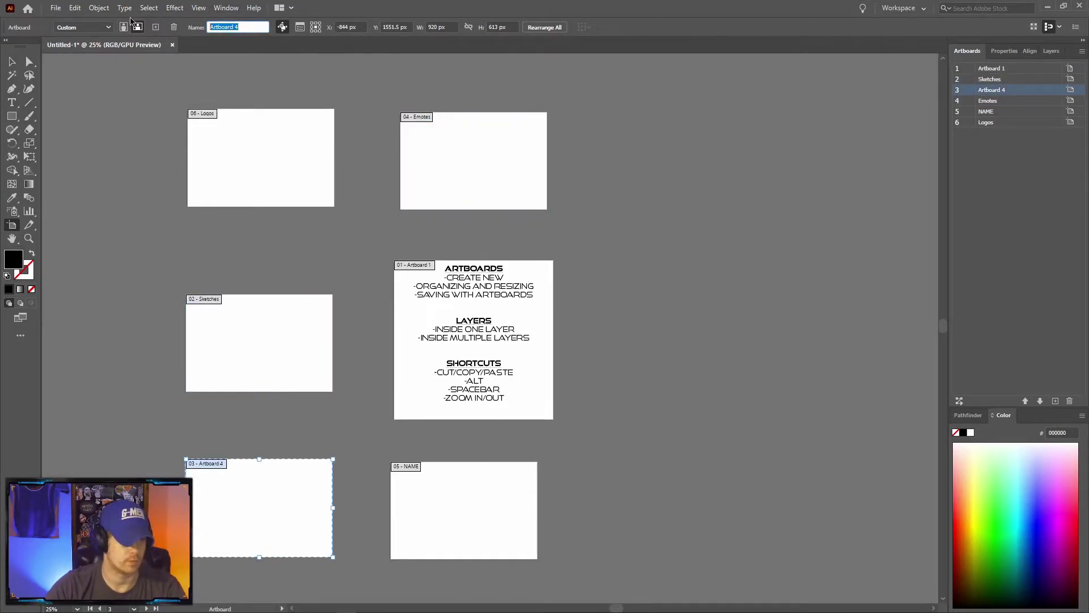
pyautogui.write('Refere')
pyautogui.write('nce')
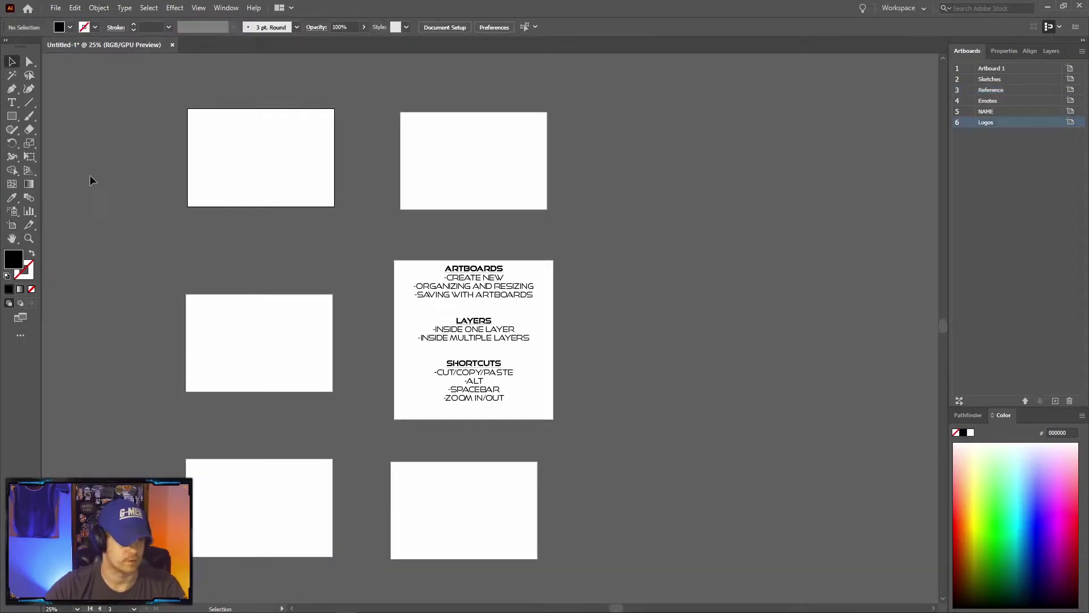
# Step: Resize the Logos artboard to 1000 px wide and 1000 px high
pyautogui.click(12, 226)
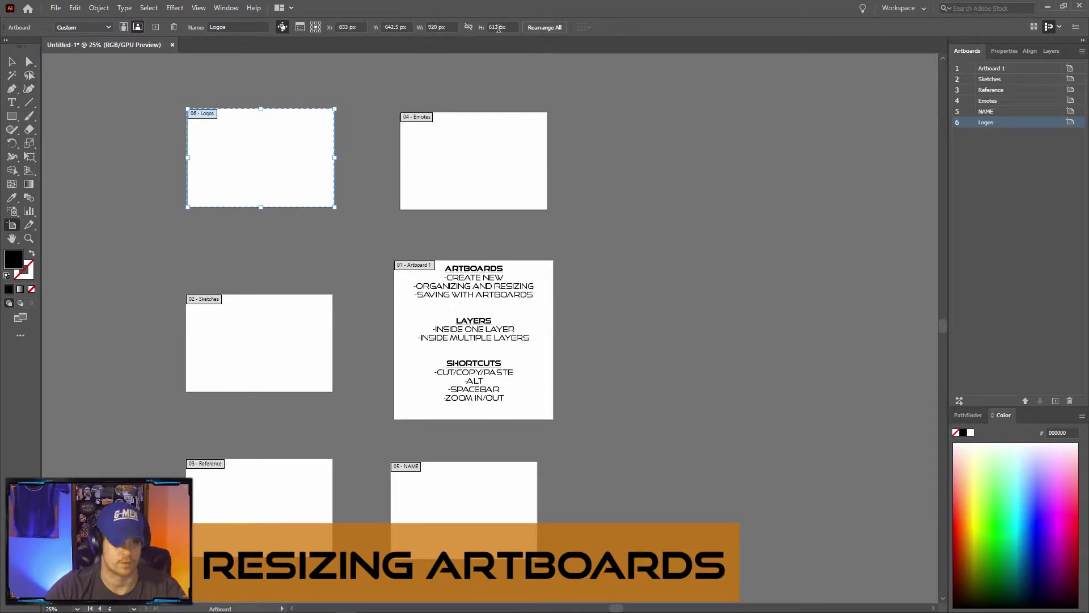
pyautogui.doubleClick(433, 27)
pyautogui.write('1')
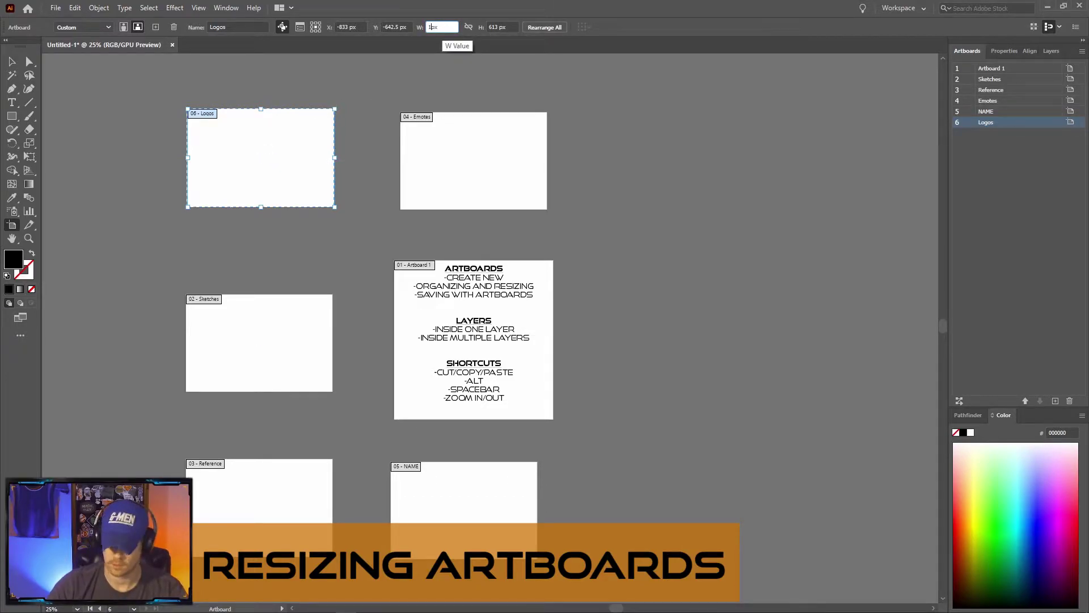
pyautogui.write('000')
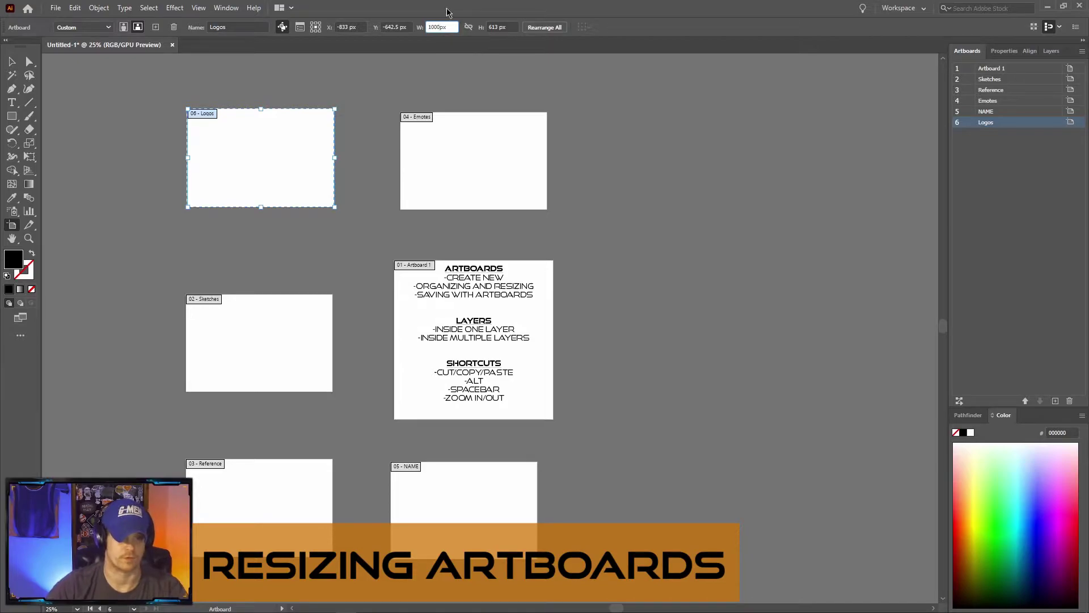
pyautogui.click(490, 28)
pyautogui.write('1000')
pyautogui.press('Return')
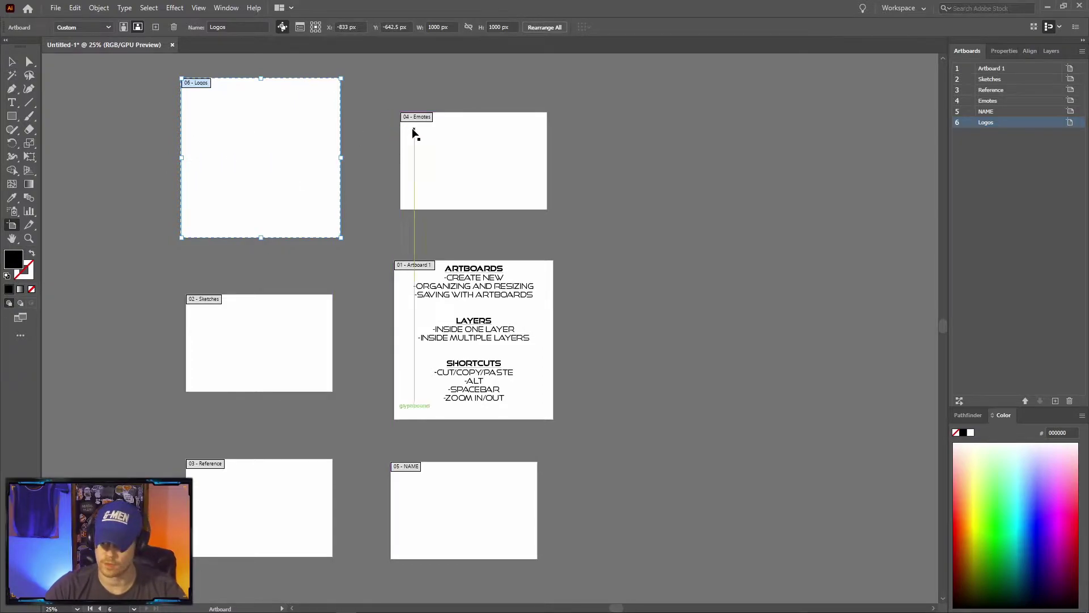
# Step: Add a new artboard of the same 1000 × 1000 px size and move it directly above the Logos artboard
pyautogui.click(156, 27)
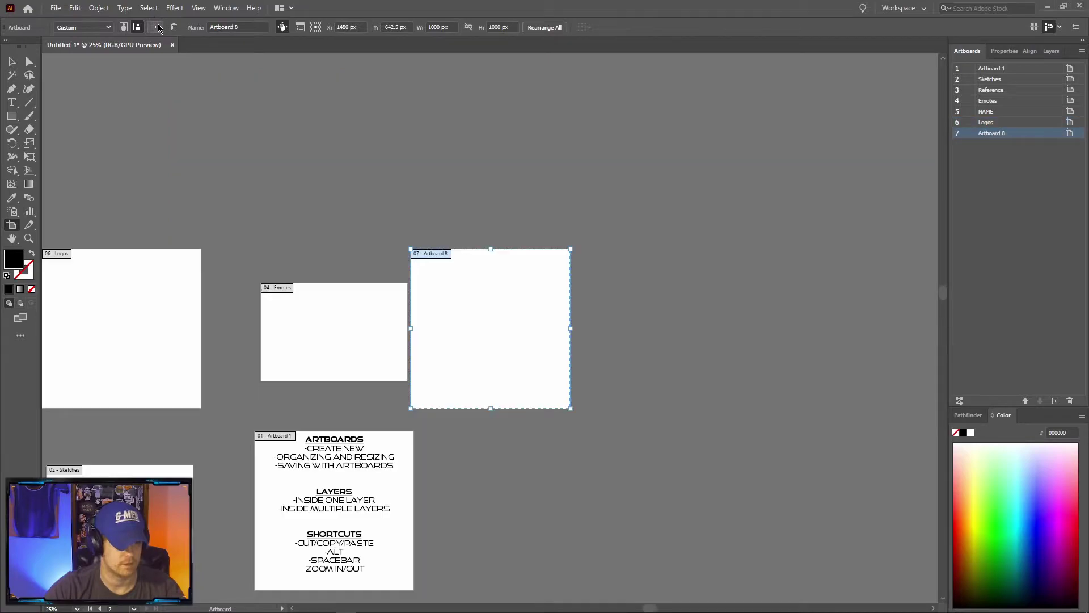
pyautogui.moveTo(429, 296); pyautogui.dragTo(67, 113)
pyautogui.hscroll(-3, 298, 181)
pyautogui.click(464, 171)
pyautogui.click(266, 113)
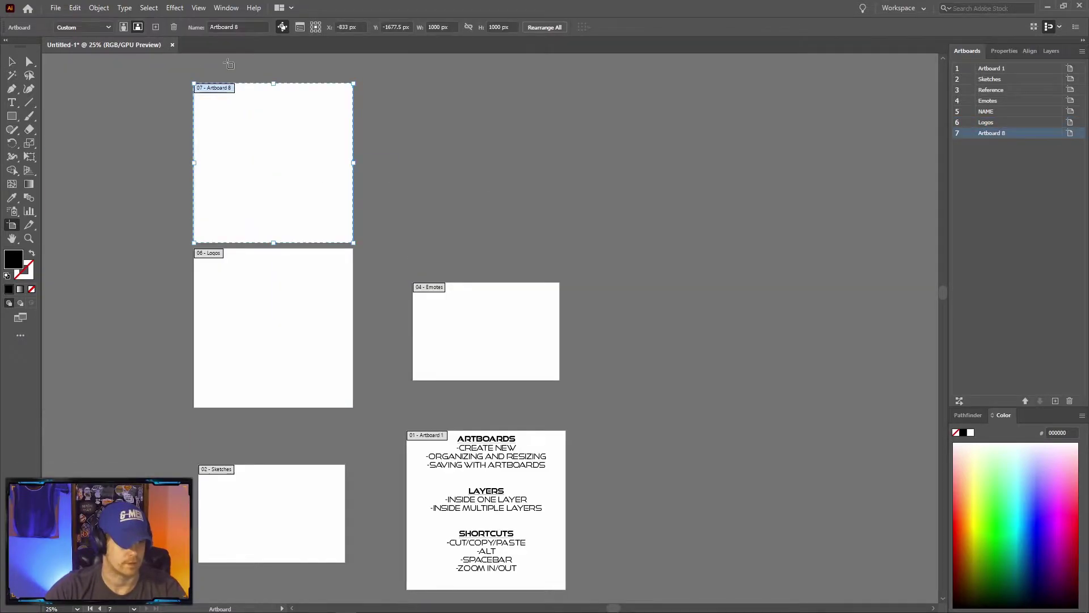
# Step: Add a new artboard of the Emotes artboard's size directly beside it
pyautogui.click(514, 324)
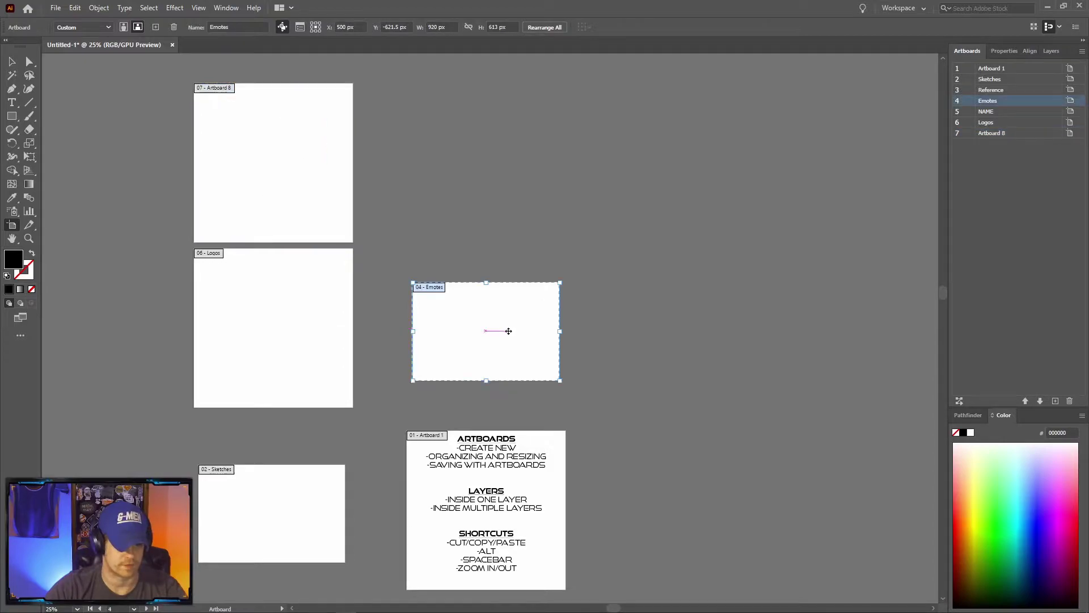
pyautogui.click(155, 28)
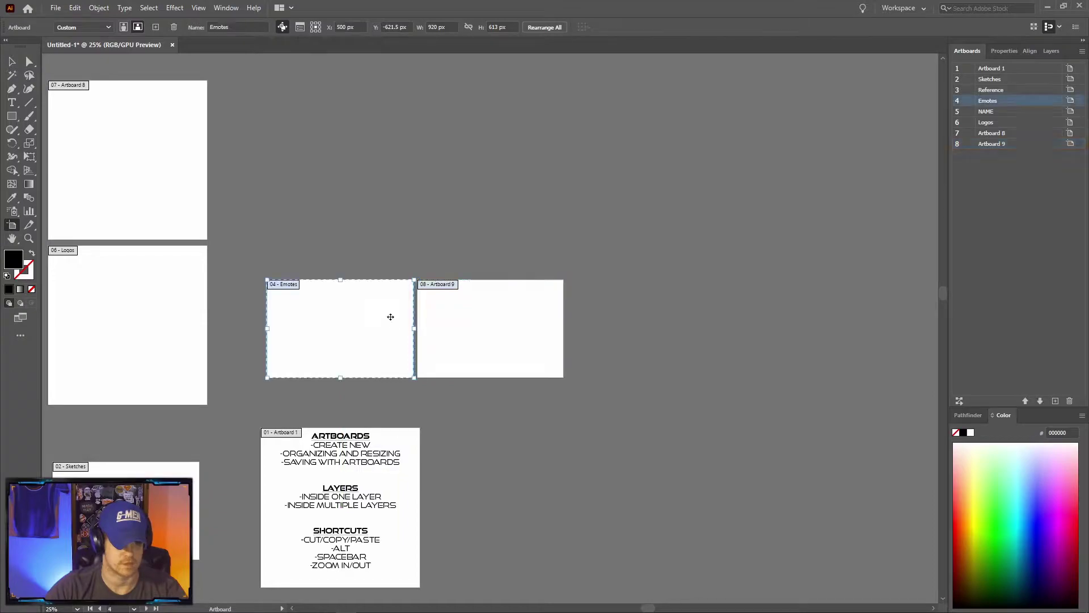
pyautogui.click(383, 334)
pyautogui.click(453, 227)
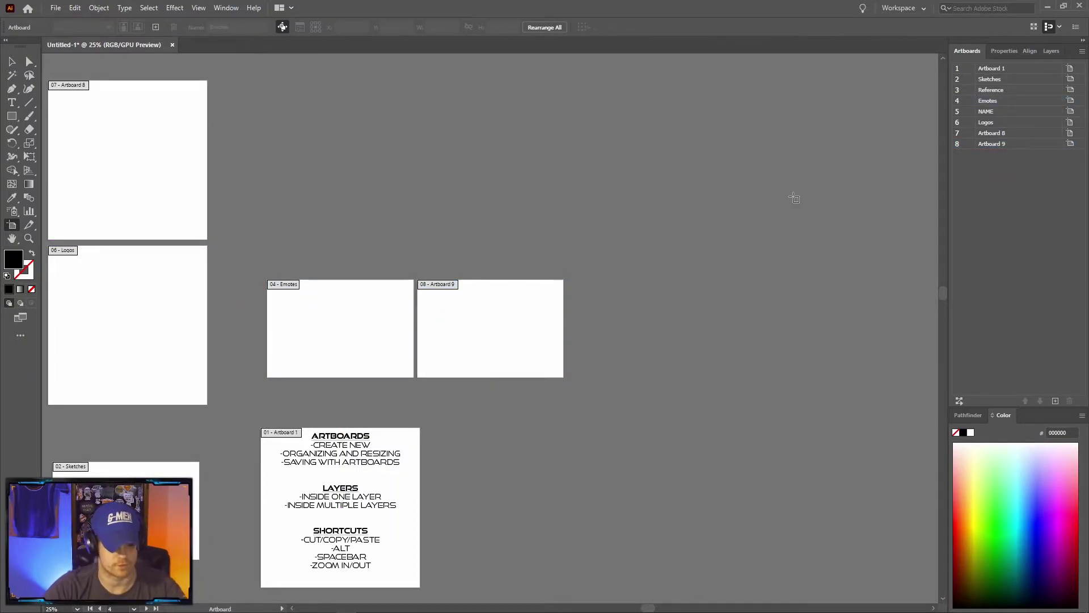
# Step: Show the full set of artboard properties for the Emotes artboard
pyautogui.click(335, 329)
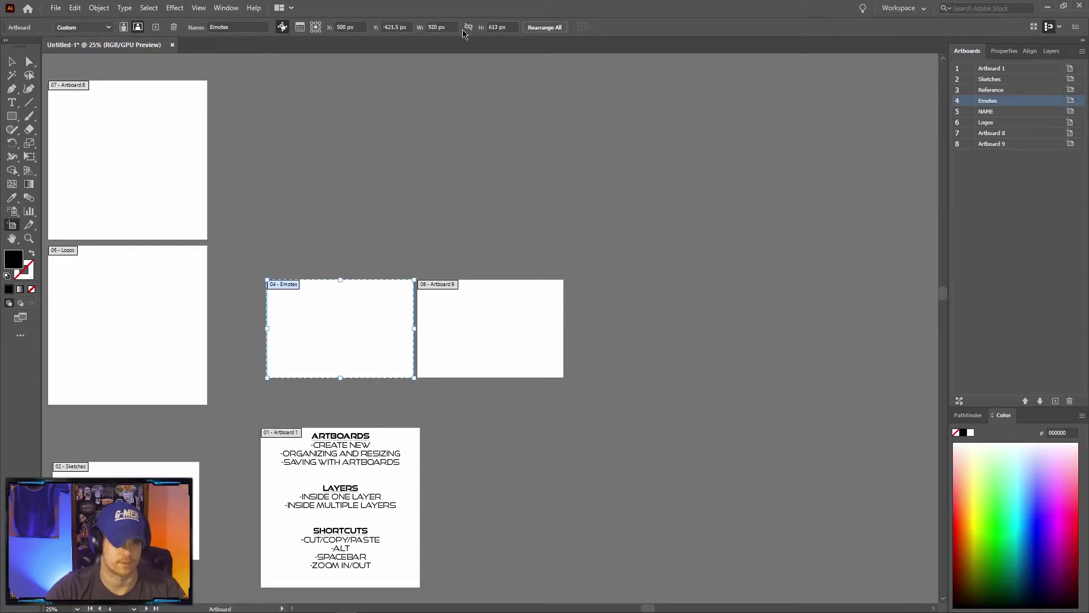
pyautogui.click(1004, 50)
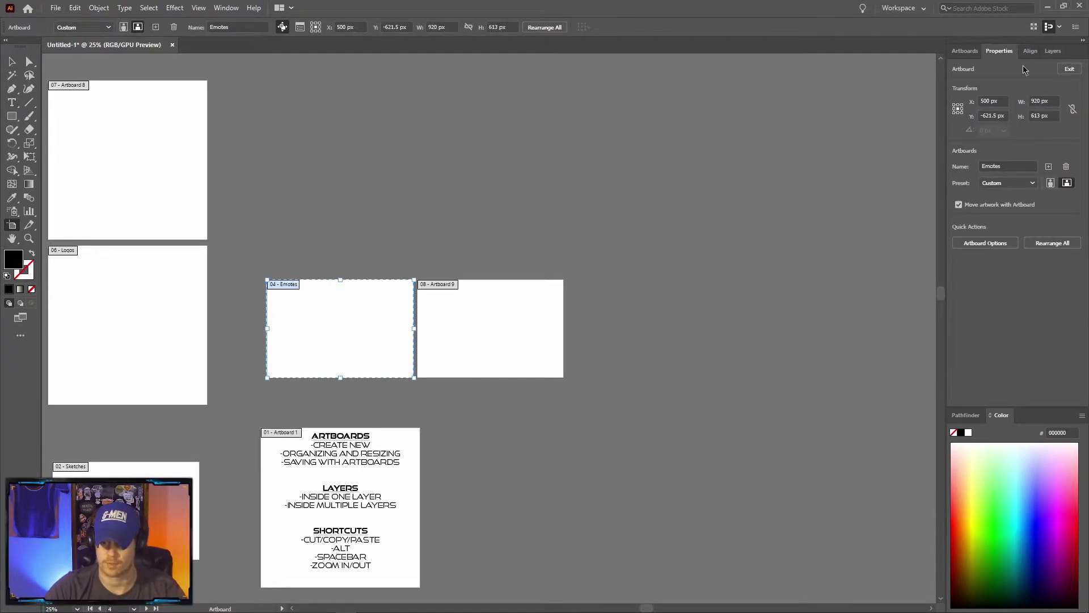
pyautogui.click(226, 8)
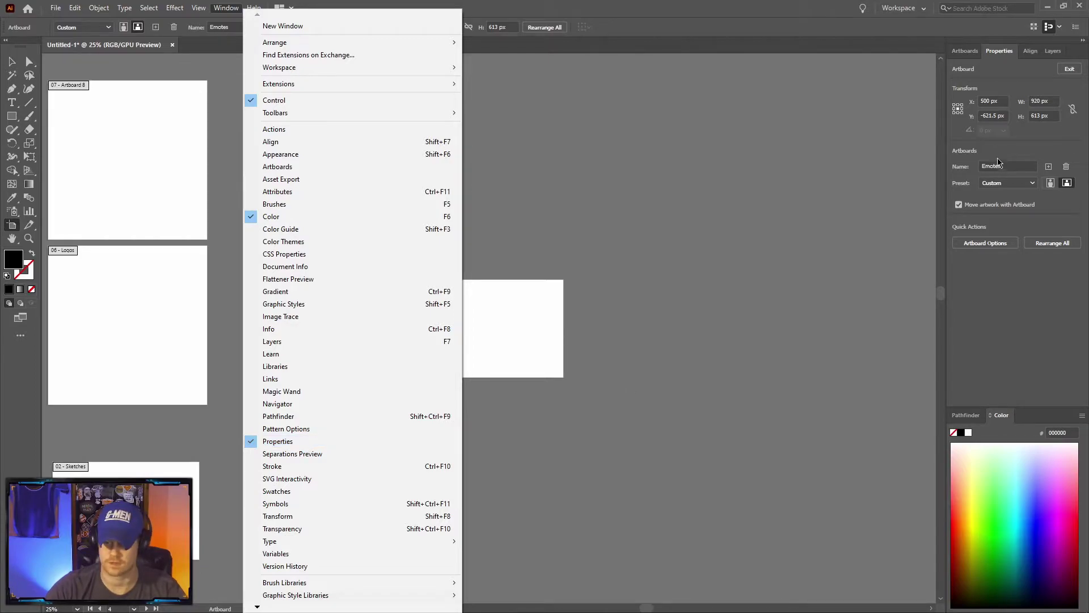
pyautogui.click(1029, 221)
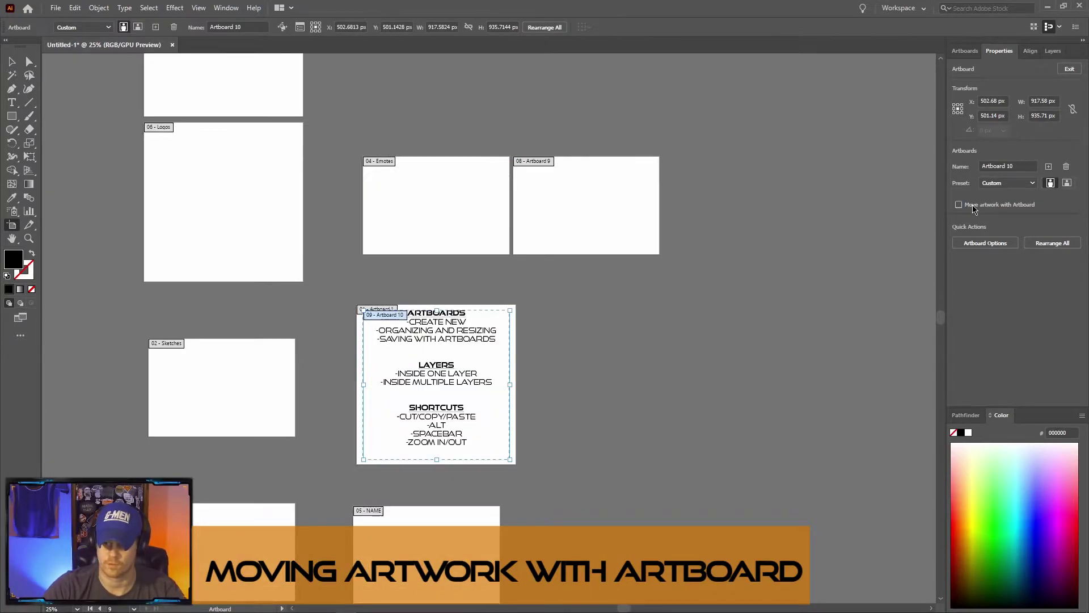
# Step: Enable Move artwork with Artboard and move Artboard 10 with its text right of Artboard 1, to about X 2259 px, Y 519 px
pyautogui.click(998, 210)
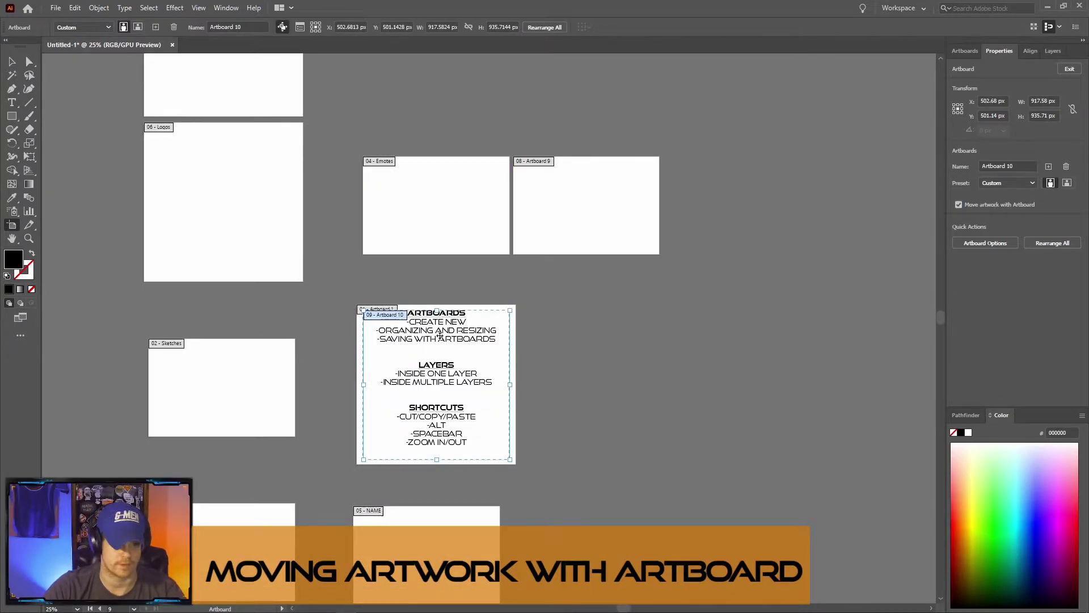
pyautogui.moveTo(507, 362); pyautogui.dragTo(684, 328)
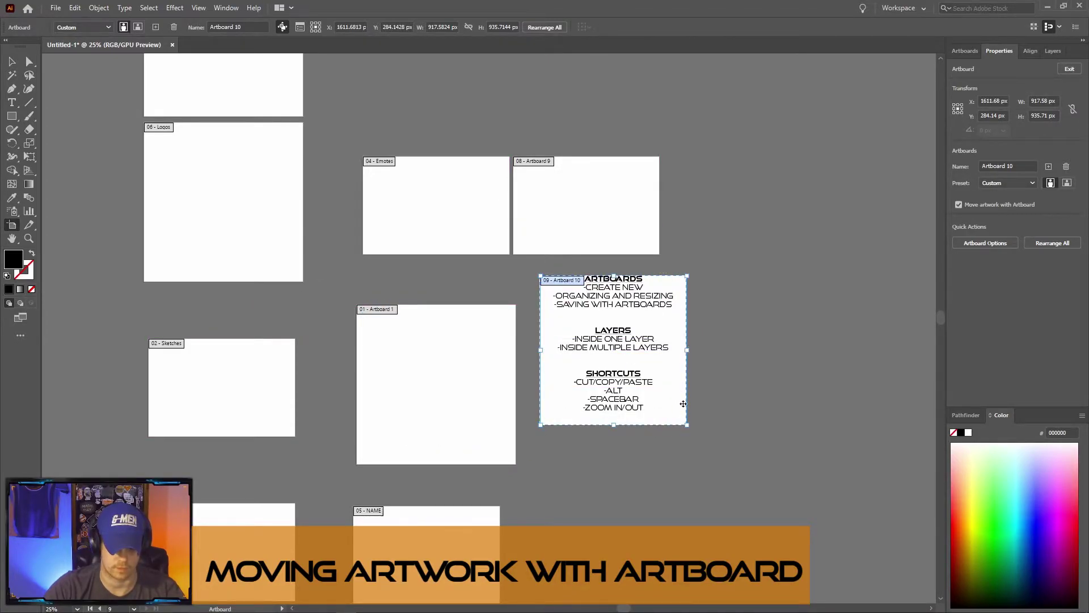
pyautogui.press('Escape')
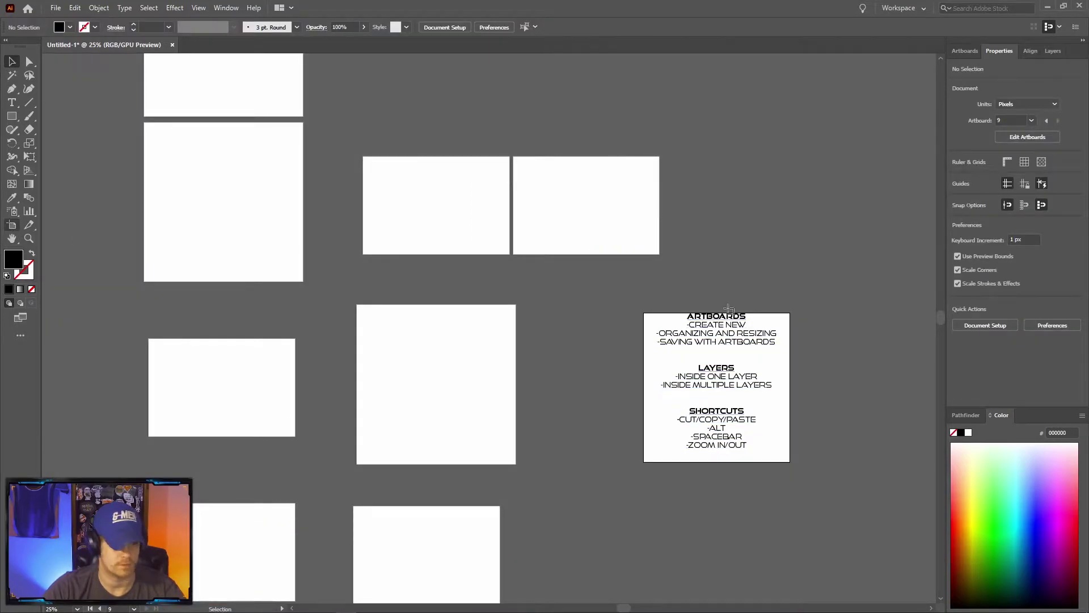
# Step: With Move artwork with Artboard disabled, move Artboard 10 above its text to about X 2572 px, Y -565 px, and re-enable the option
pyautogui.hotkey('shift', 'o')
pyautogui.click(980, 206)
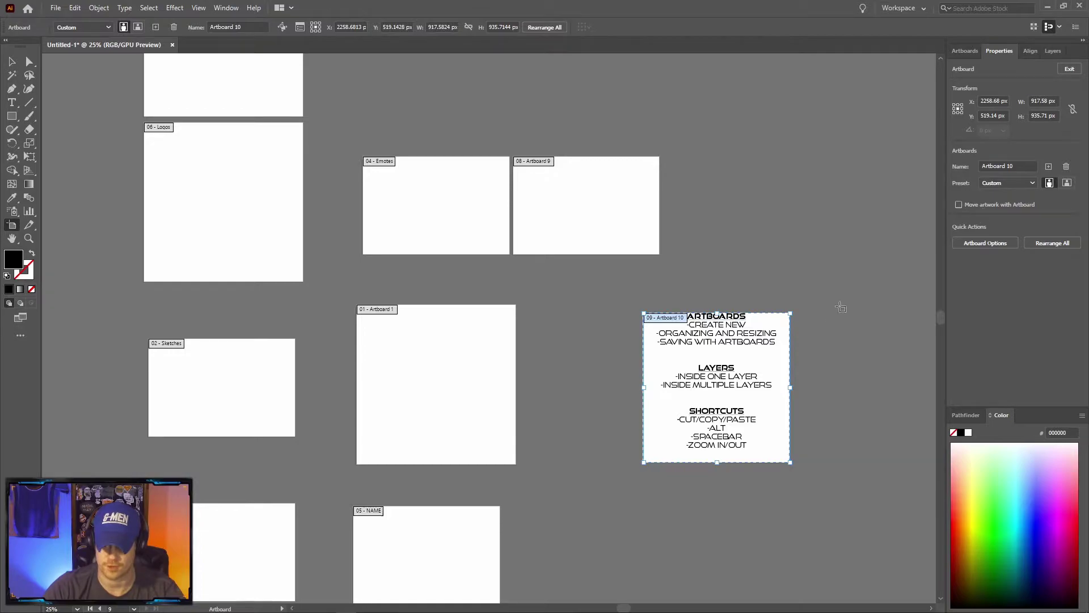
pyautogui.moveTo(781, 371); pyautogui.dragTo(832, 202)
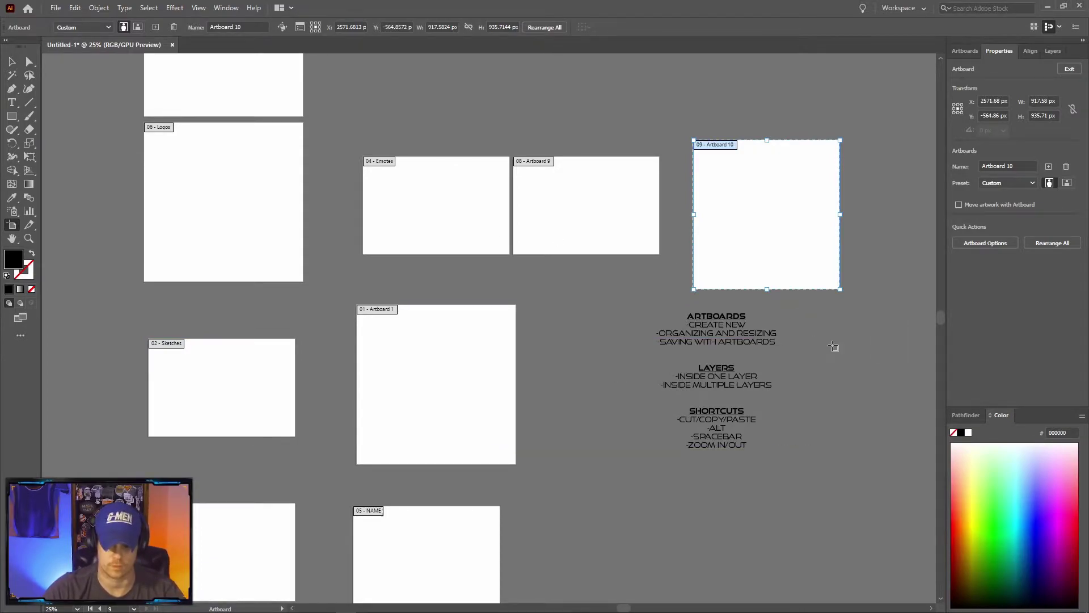
pyautogui.click(981, 208)
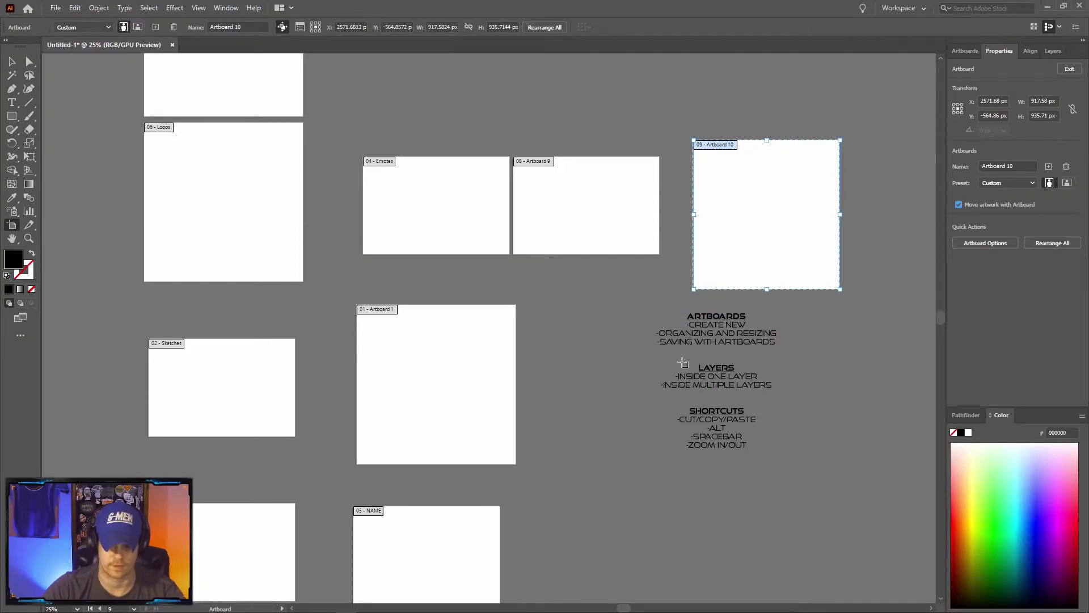
# Step: Move the text block up so its first lines overlap the lower part of Artboard 10
pyautogui.press('v')
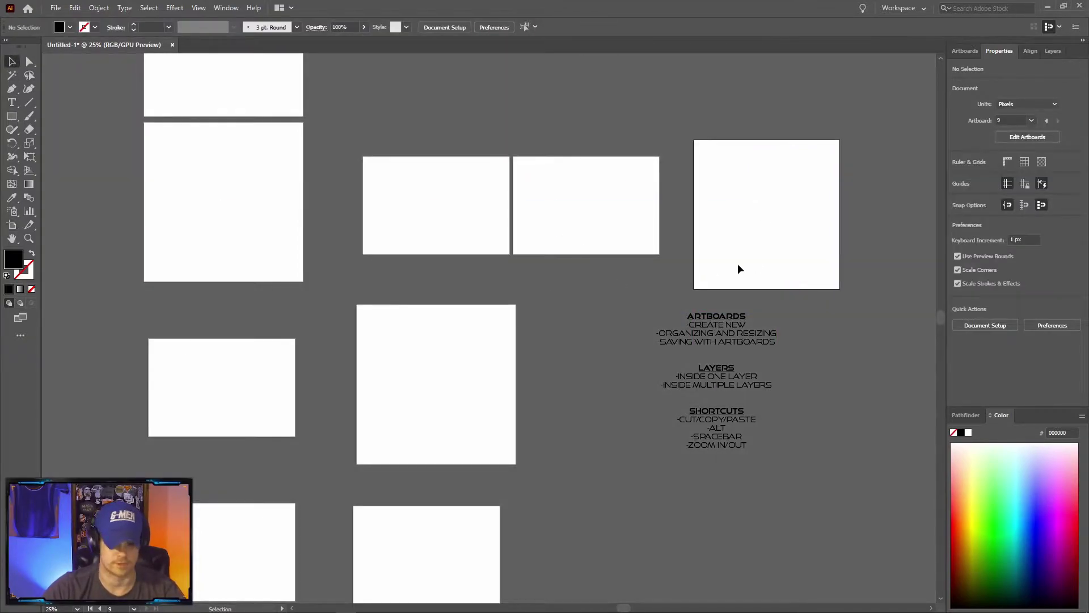
pyautogui.click(765, 341)
pyautogui.moveTo(732, 347); pyautogui.dragTo(771, 328)
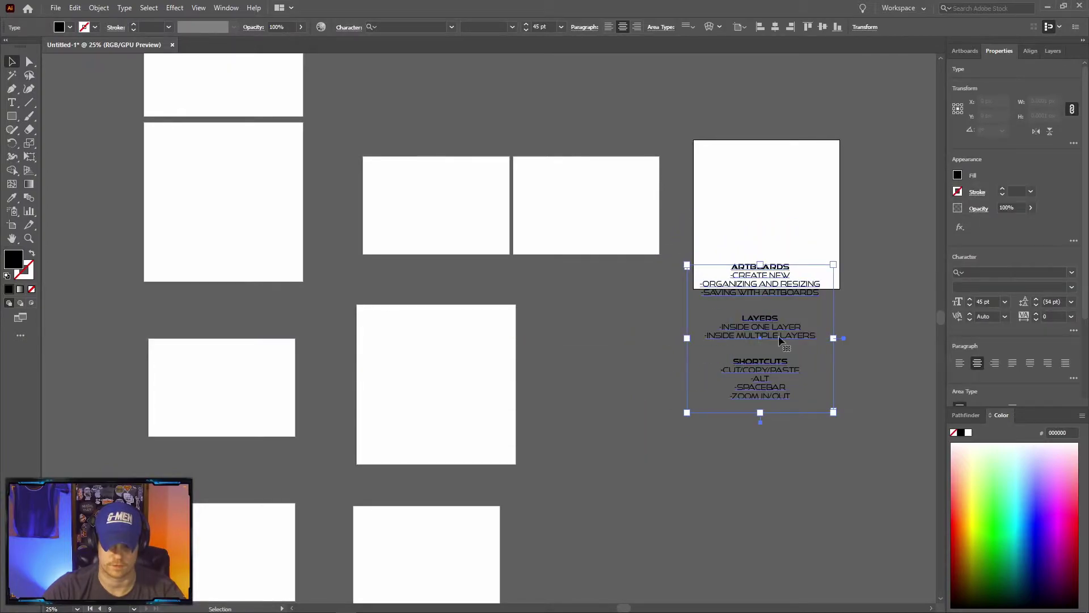
pyautogui.click(872, 331)
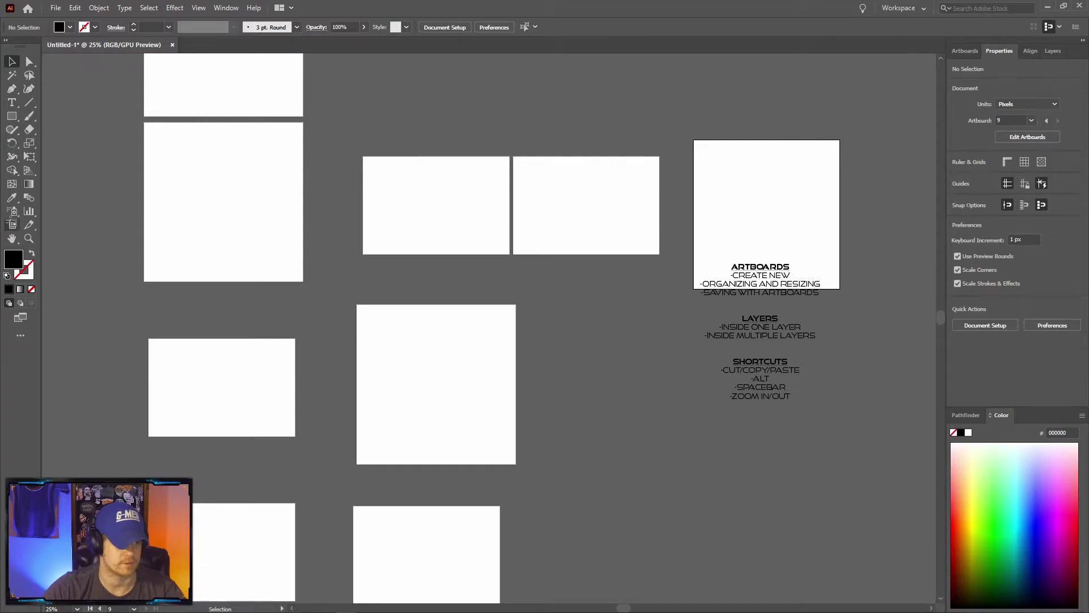
# Step: Move Artboard 10 together with its overlapping text up to about X 2601 px, Y -952 px
pyautogui.click(12, 225)
pyautogui.moveTo(767, 173); pyautogui.dragTo(763, 149)
pyautogui.moveTo(786, 216); pyautogui.dragTo(795, 177)
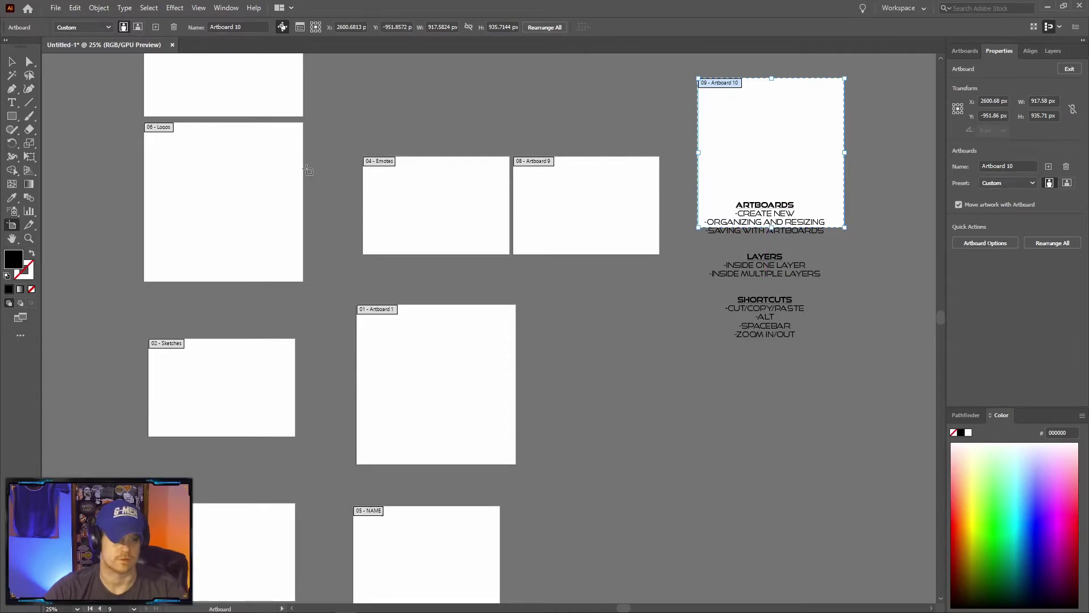
pyautogui.click(12, 62)
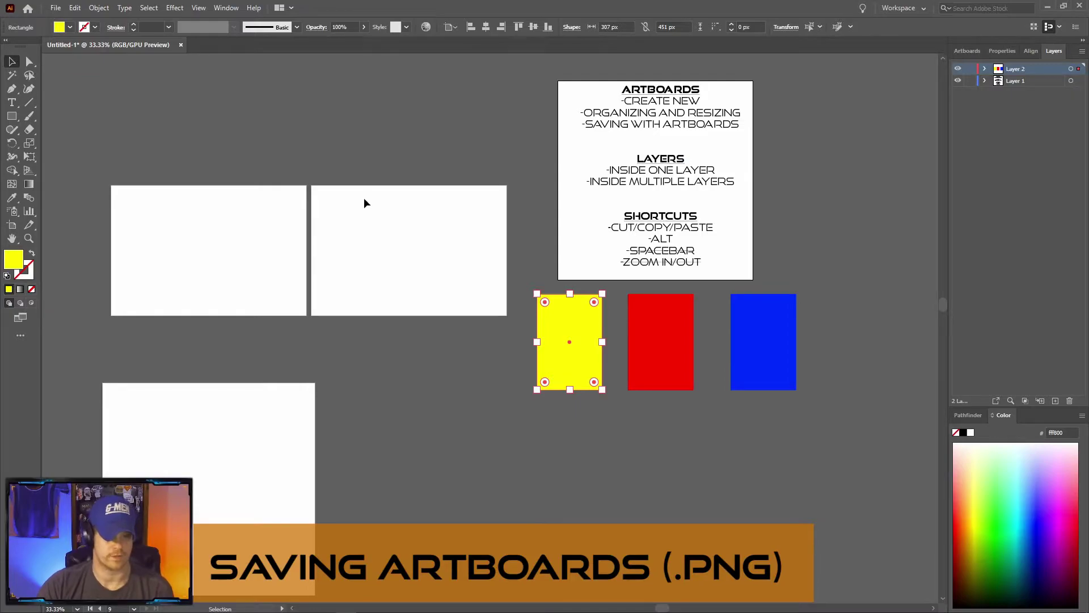
# Step: Place the yellow rectangle in the middle of Artboard 9, move the red one below it outside the artboards, and leave the yellow one selected
pyautogui.moveTo(598, 353); pyautogui.dragTo(400, 261)
pyautogui.moveTo(673, 346); pyautogui.dragTo(529, 454)
pyautogui.moveTo(403, 247)
pyautogui.mouseDown()
pyautogui.moveTo(410, 259)
pyautogui.moveTo(407, 249)
pyautogui.mouseUp()
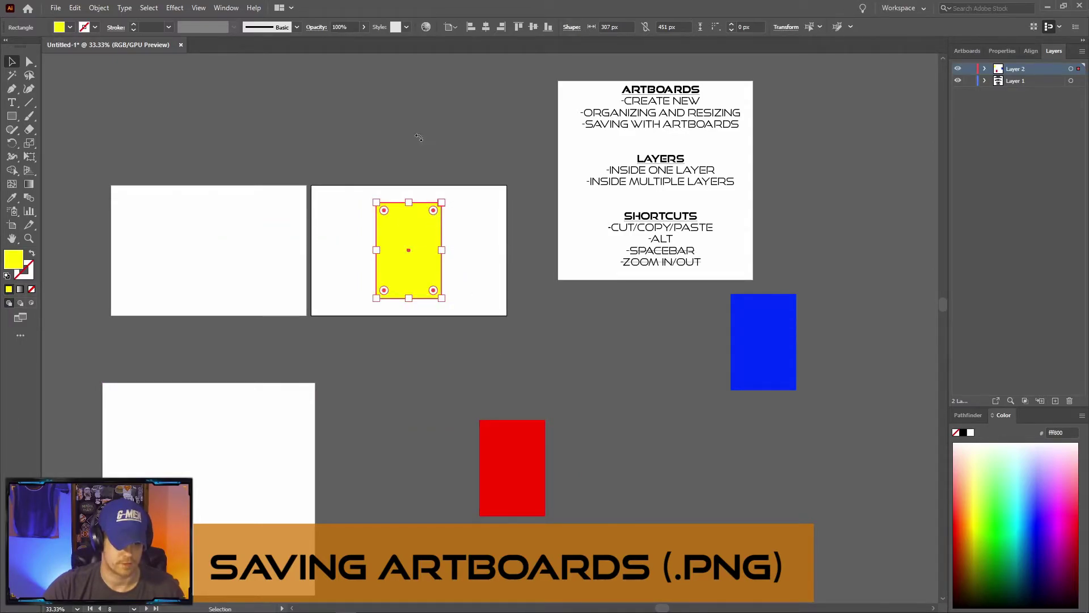
pyautogui.click(255, 182)
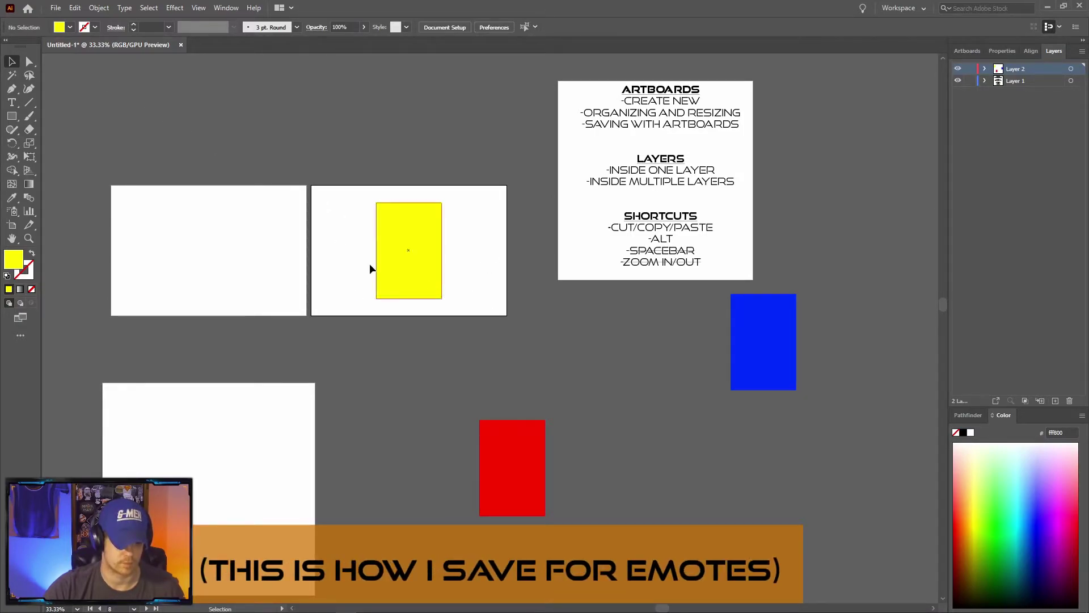
pyautogui.click(414, 234)
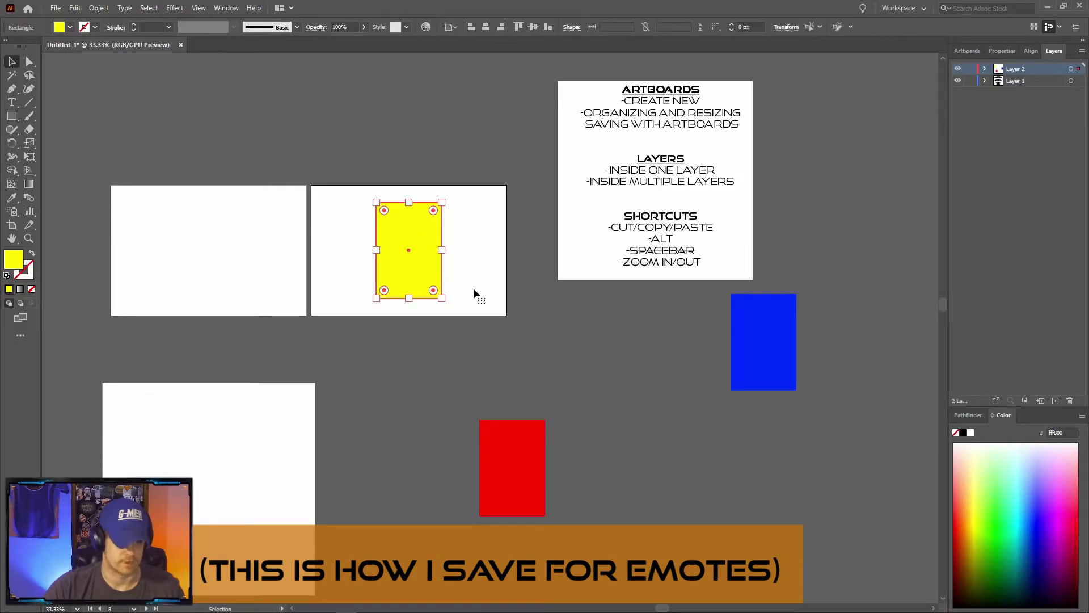
# Step: Export only Artboard 9 as a PNG at 1x scale with Export for Screens
pyautogui.click(74, 7)
pyautogui.moveTo(55, 8)
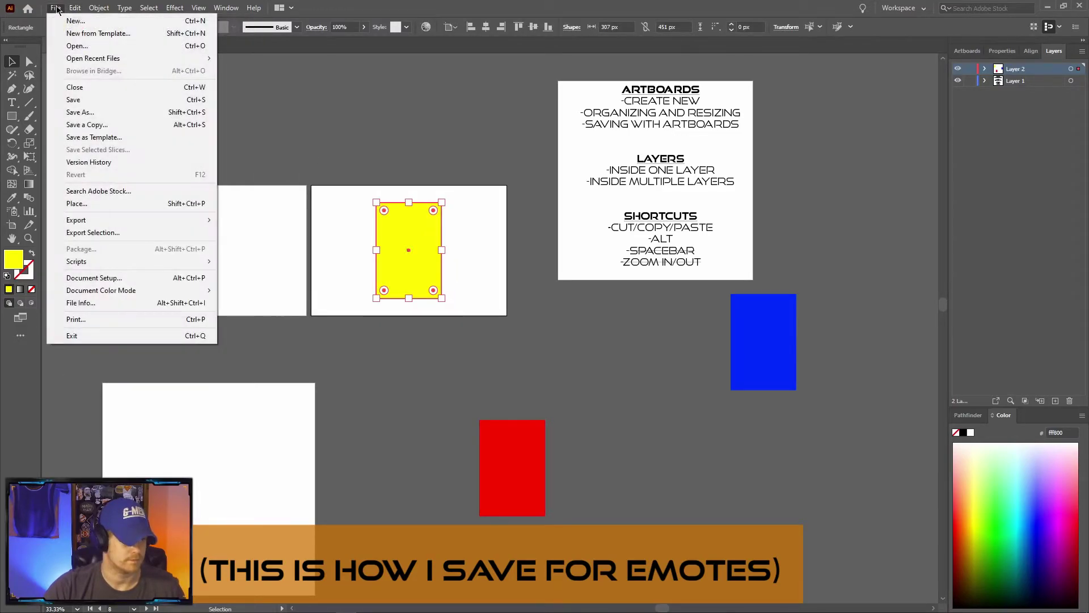
pyautogui.click(83, 232)
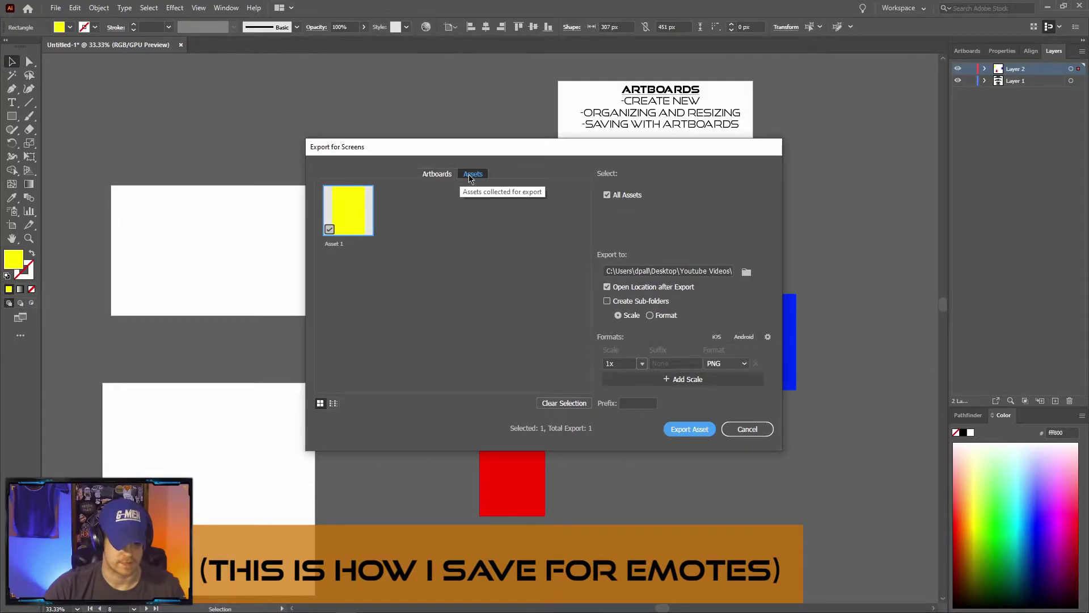
pyautogui.click(437, 173)
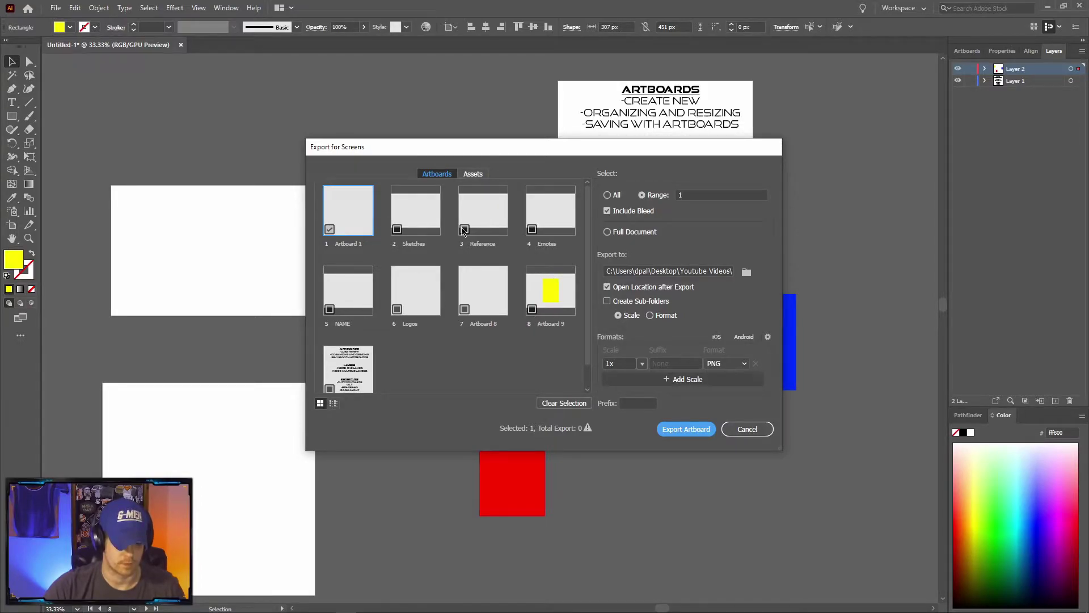
pyautogui.click(551, 298)
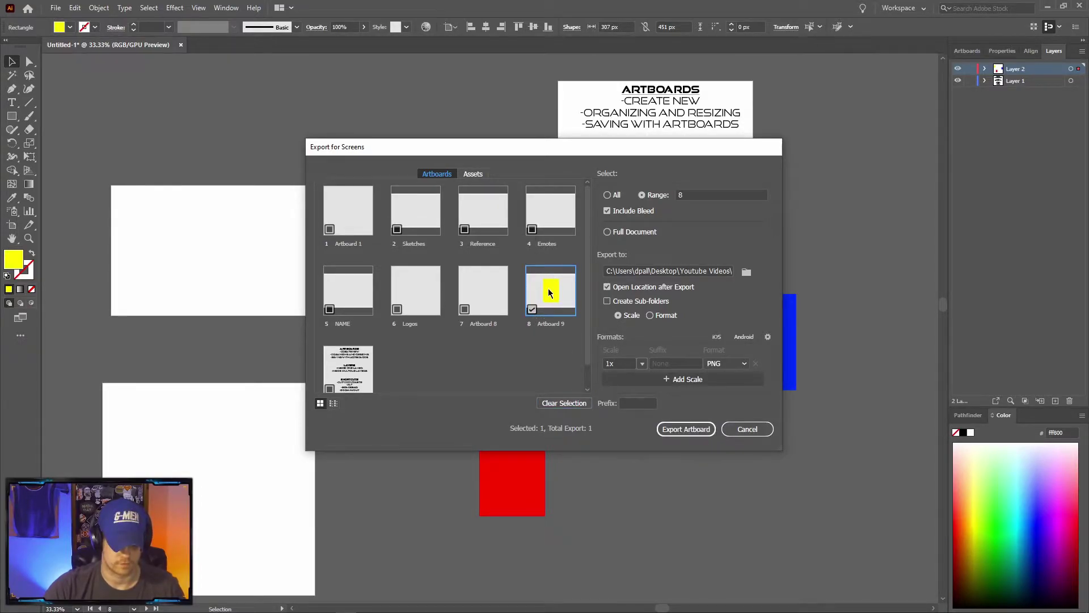
pyautogui.click(700, 436)
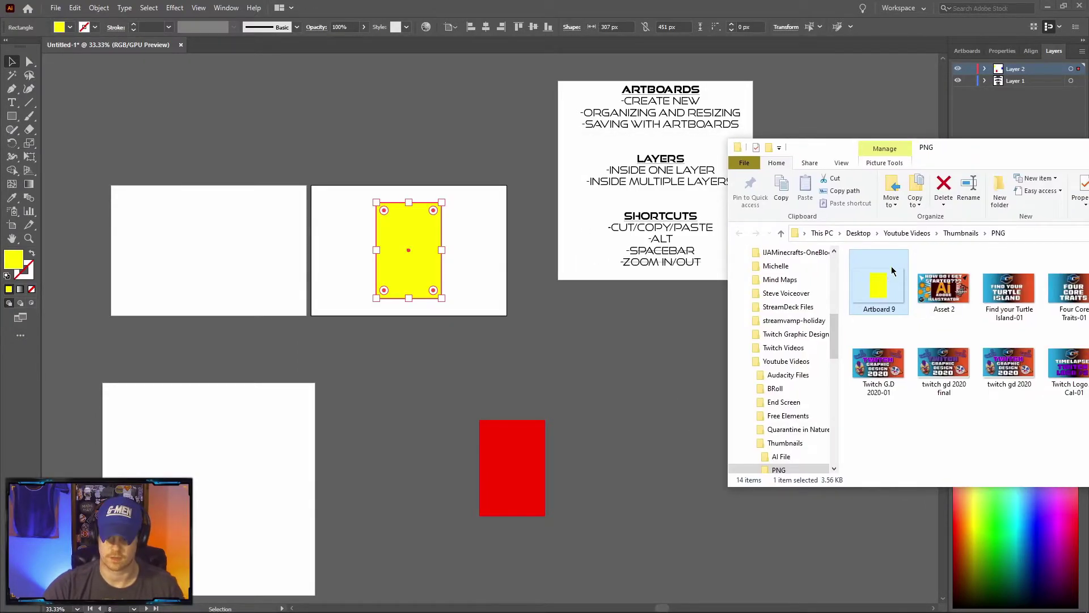
# Step: Open the exported Artboard 9 image in Photos, check its dimensions in the file info, and return to Illustrator
pyautogui.doubleClick(879, 291)
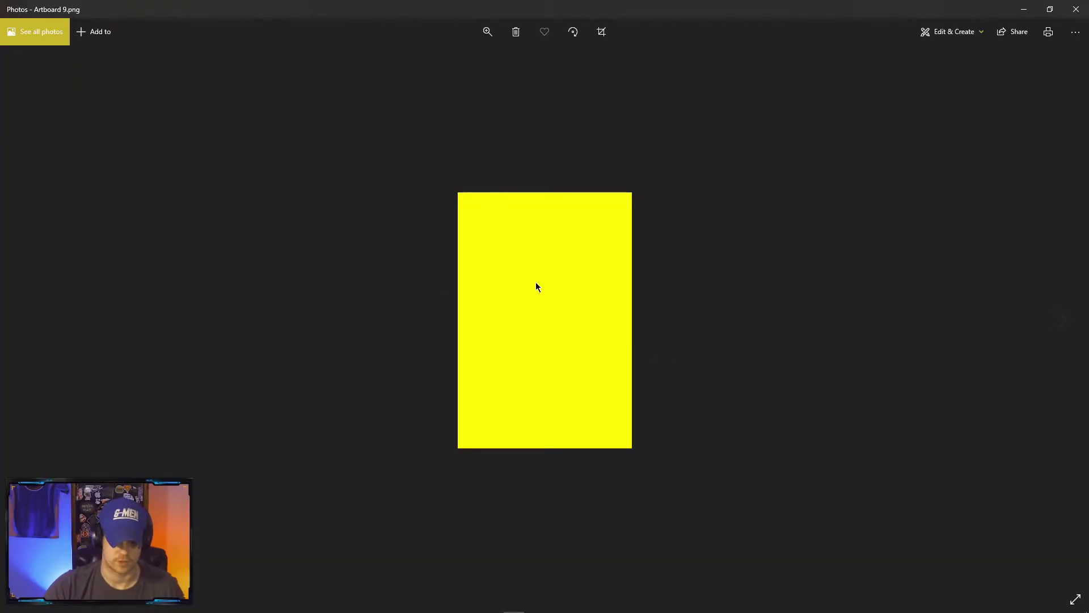
pyautogui.rightClick(574, 262)
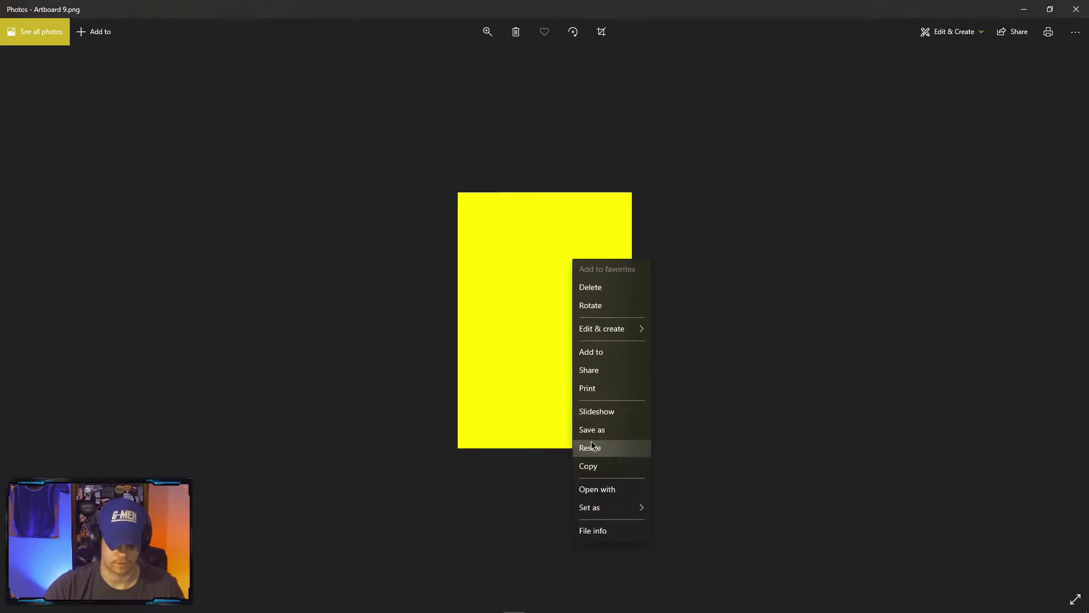
pyautogui.click(600, 531)
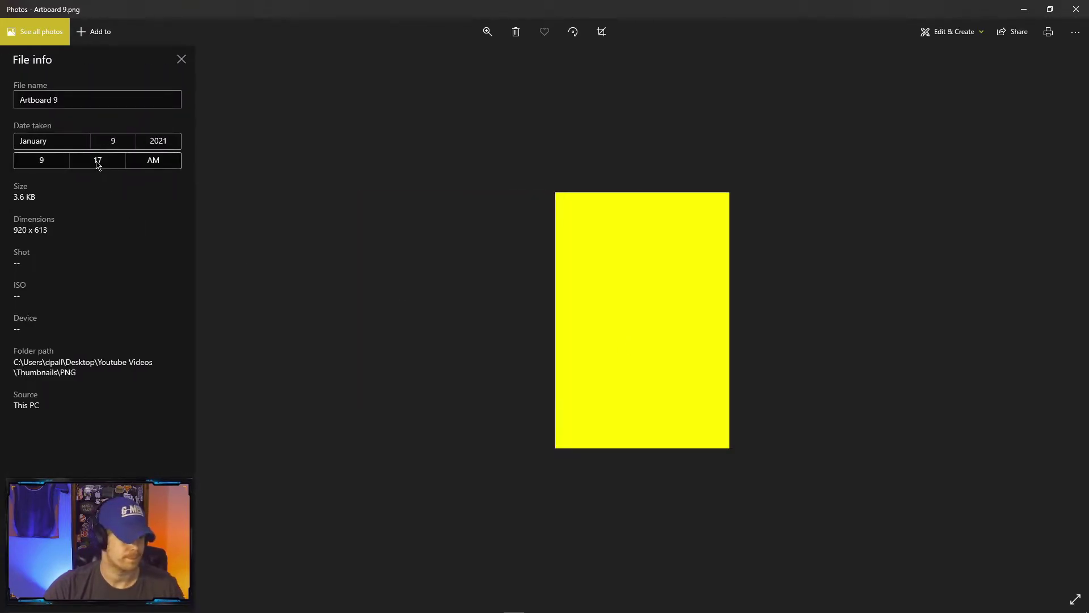
pyautogui.moveTo(14, 229); pyautogui.dragTo(51, 227)
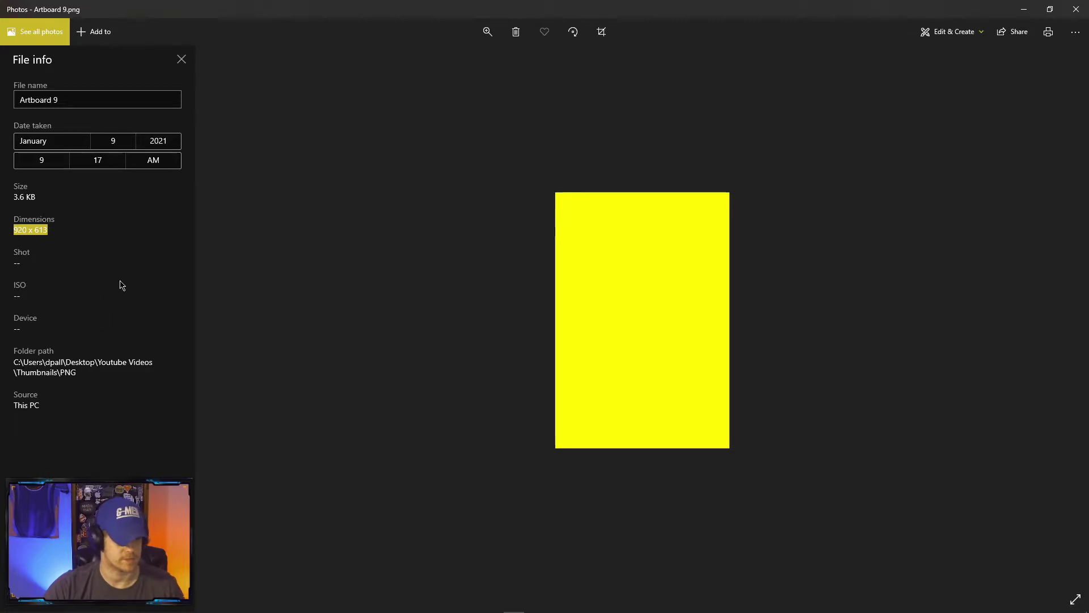
pyautogui.click(181, 59)
pyautogui.click(1076, 9)
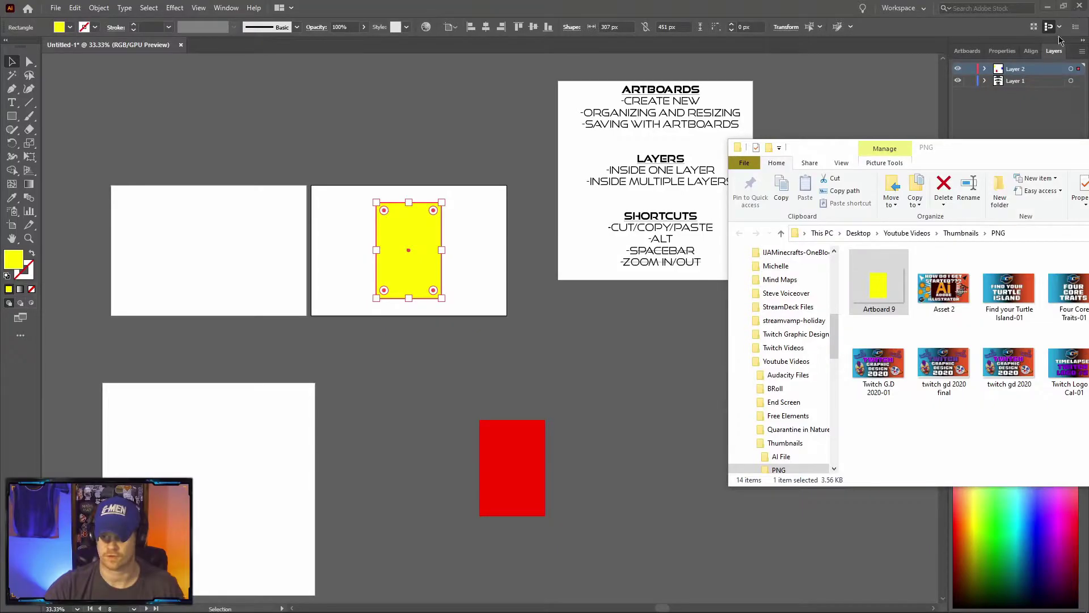
pyautogui.click(574, 289)
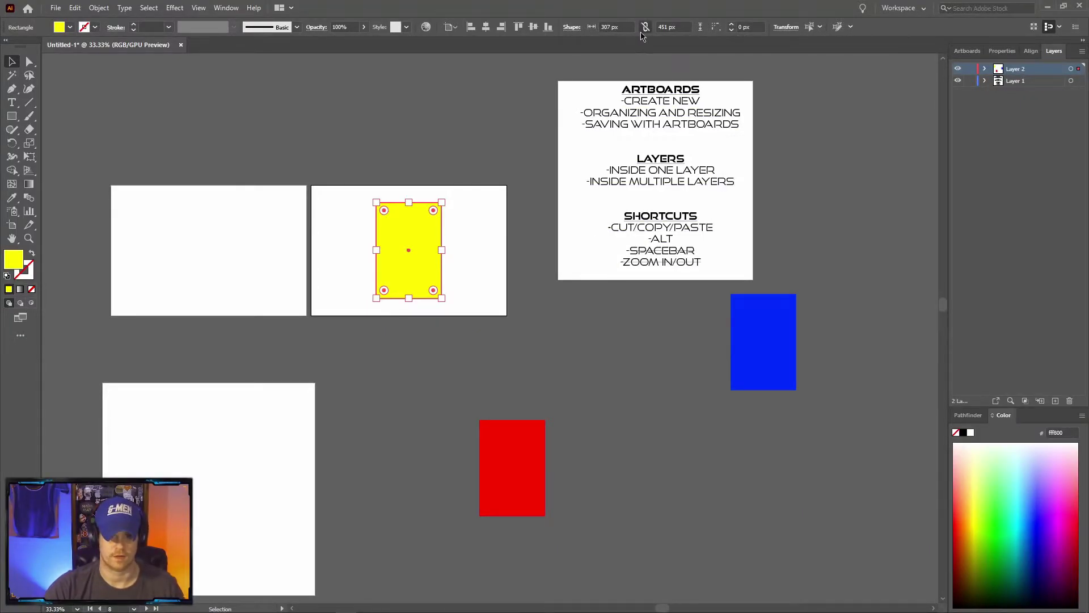
# Step: Show Artboard 9's width and height to compare them with the exported image
pyautogui.click(494, 197)
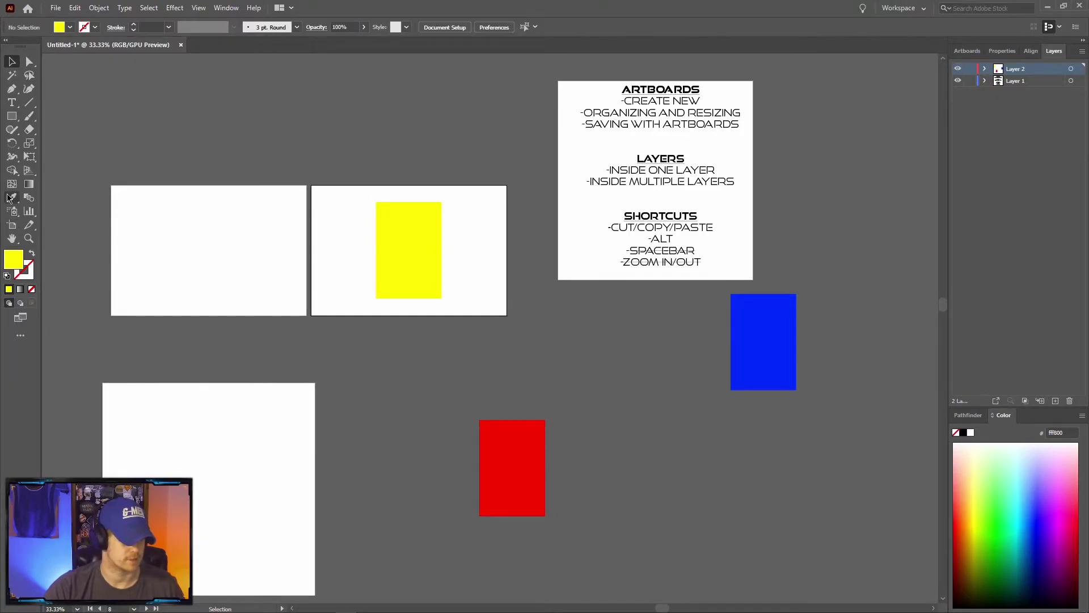
pyautogui.click(12, 225)
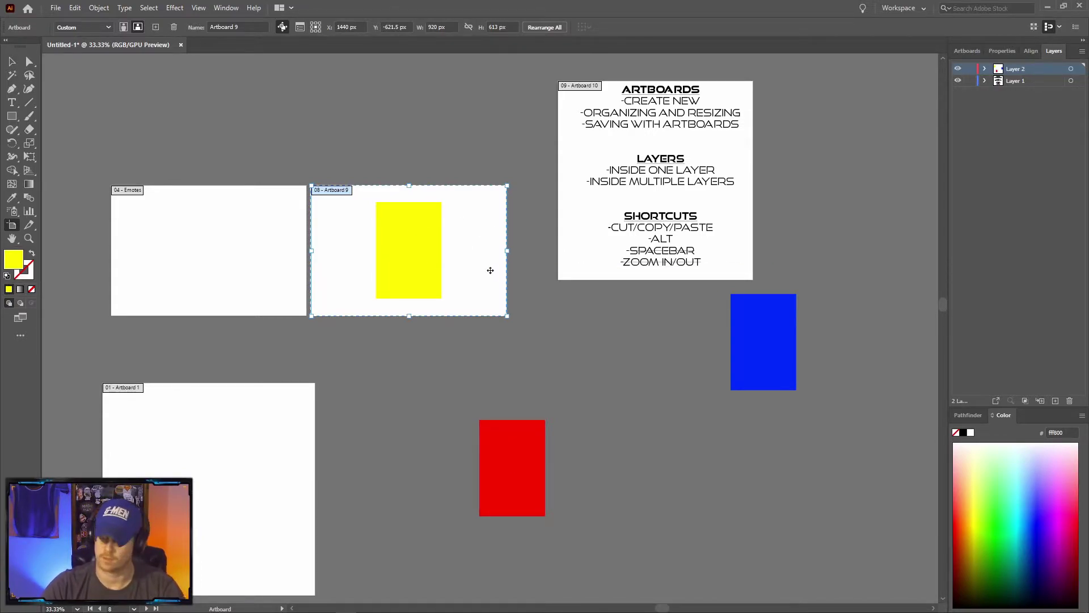
pyautogui.press('Escape')
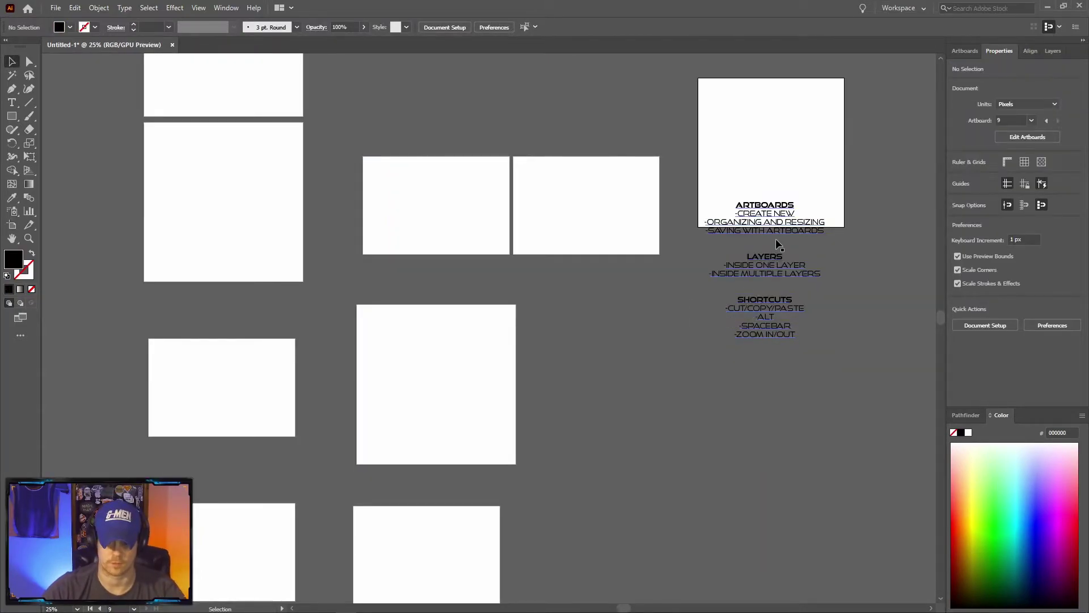
# Step: Move the text block up to fit Artboard 10 and apply strikethrough to its "-ZOOM IN/OUT" line
pyautogui.moveTo(777, 244); pyautogui.dragTo(779, 95)
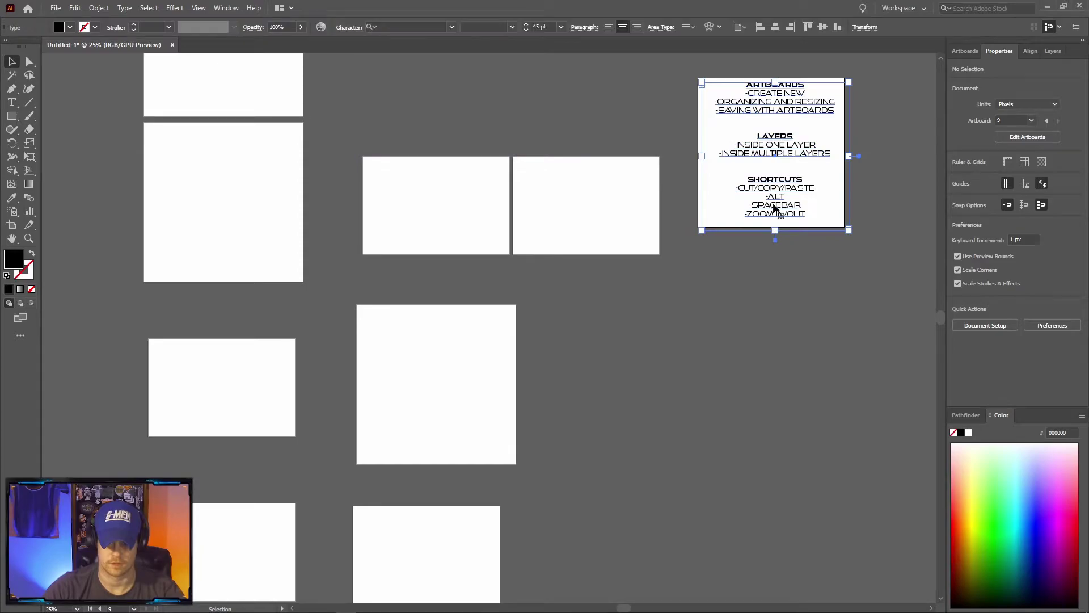
pyautogui.click(870, 250)
pyautogui.click(787, 193)
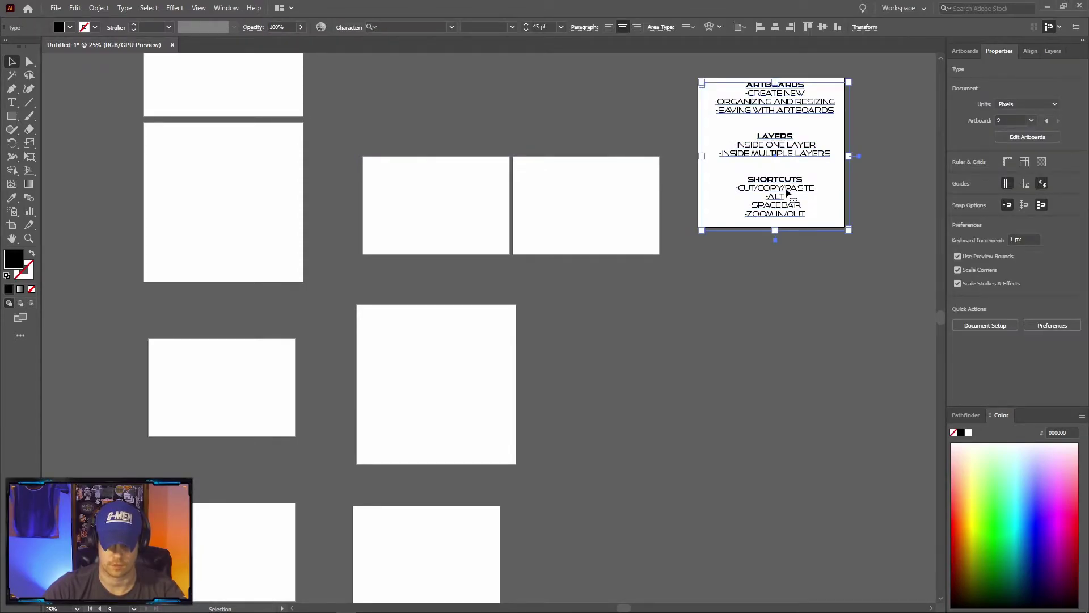
pyautogui.doubleClick(787, 193)
pyautogui.moveTo(806, 215); pyautogui.dragTo(739, 221)
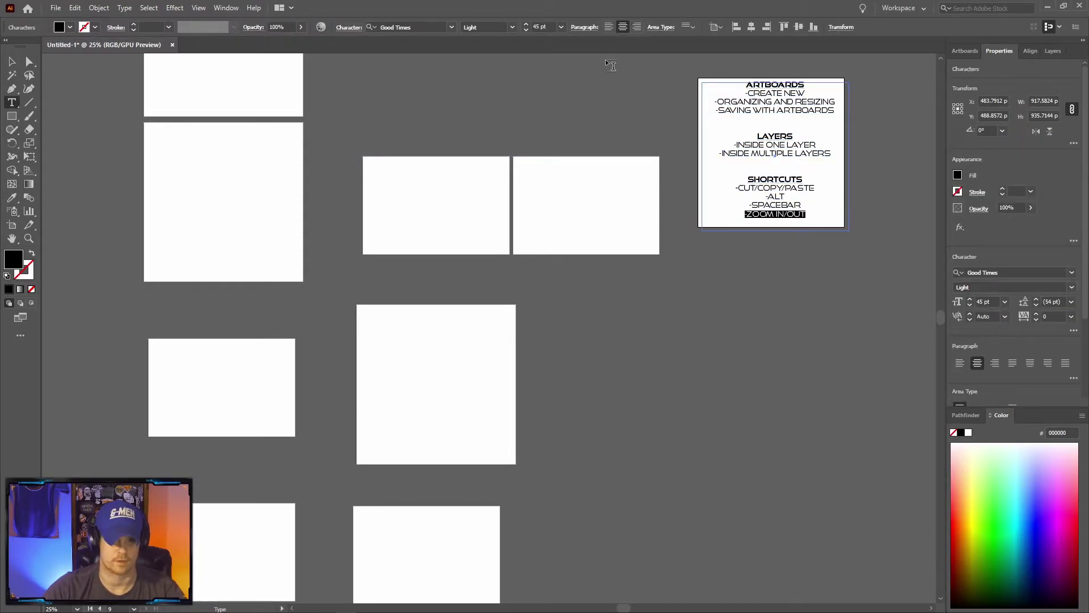
pyautogui.click(349, 27)
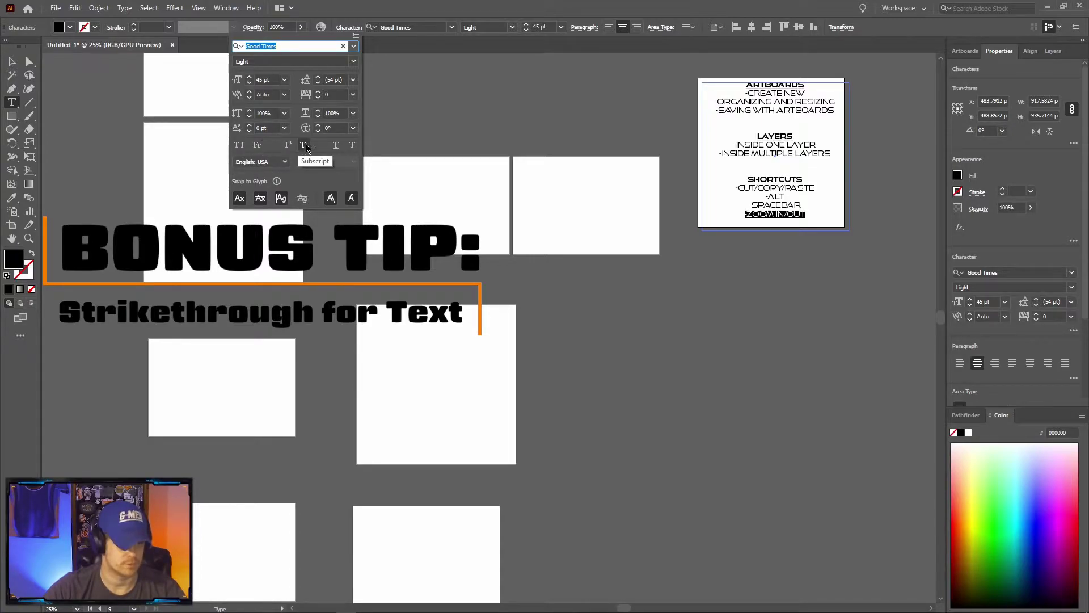
pyautogui.click(353, 147)
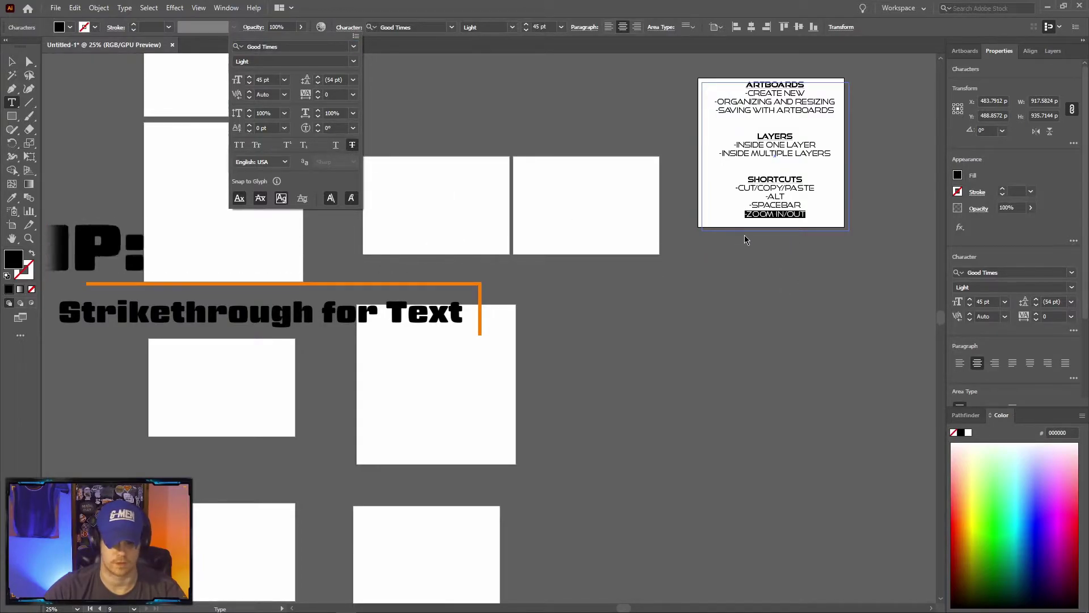
pyautogui.hotkey('ctrl', '1')
pyautogui.click(12, 62)
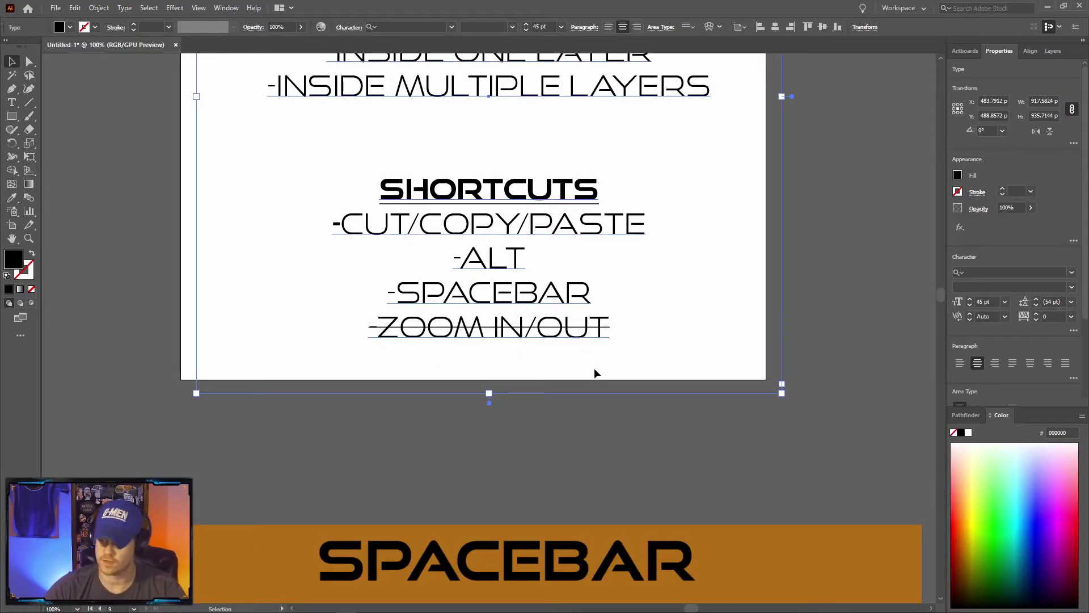
# Step: Pan the canvas with the Hand tool to view the Layers and Shortcuts sections of the text
pyautogui.press('space')
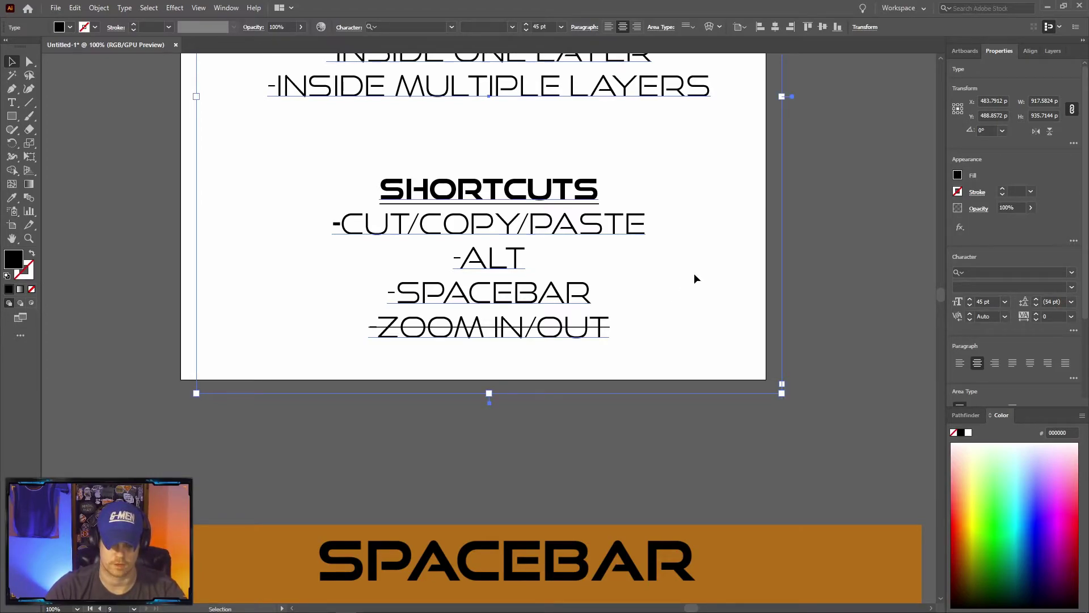
pyautogui.press('space')
pyautogui.moveTo(611, 447); pyautogui.dragTo(632, 514)
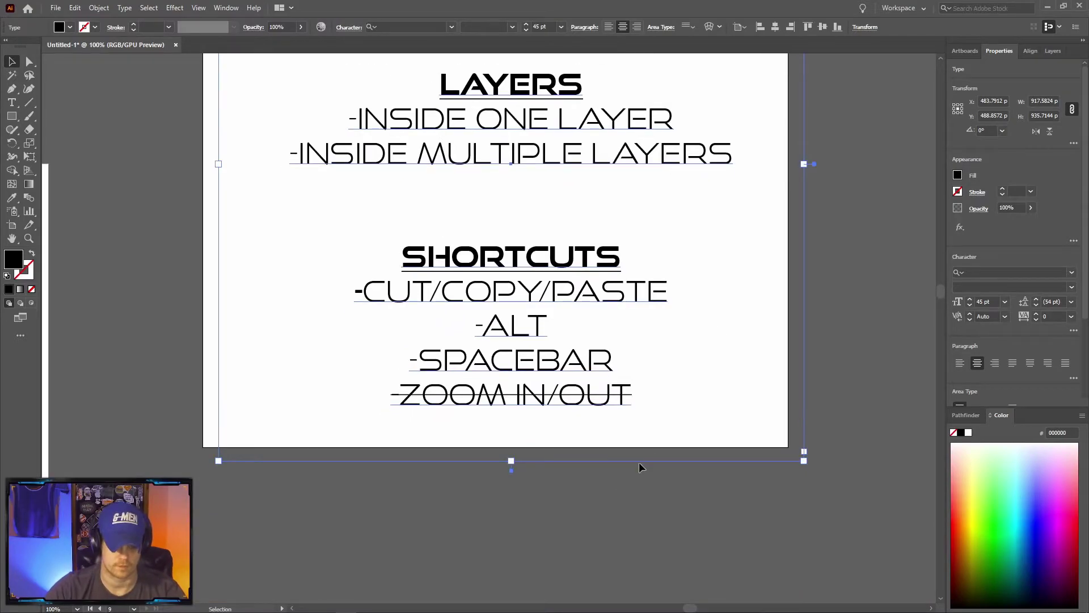
pyautogui.press('space')
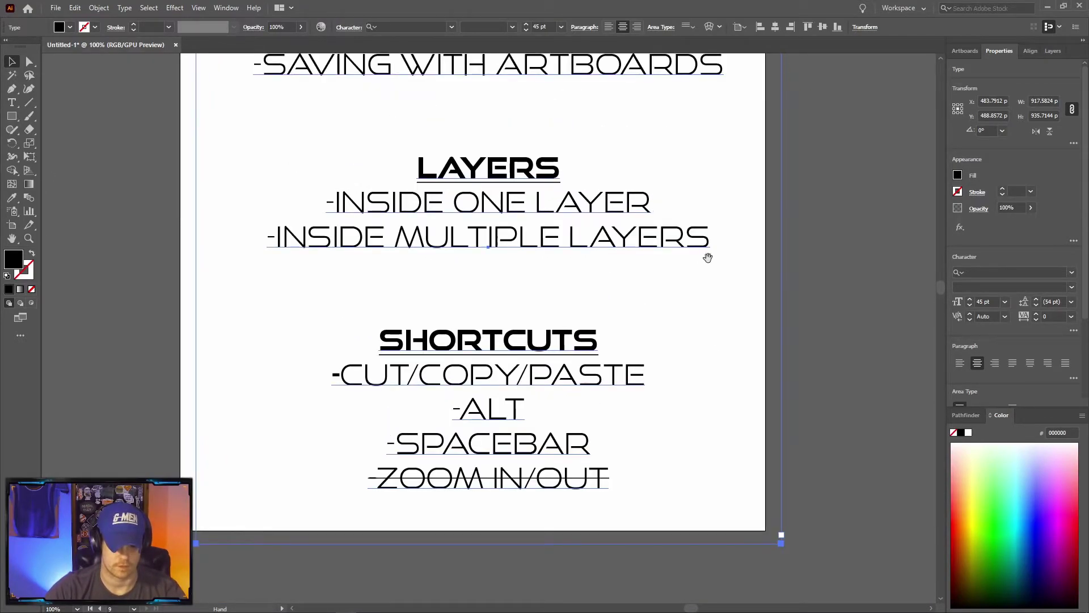
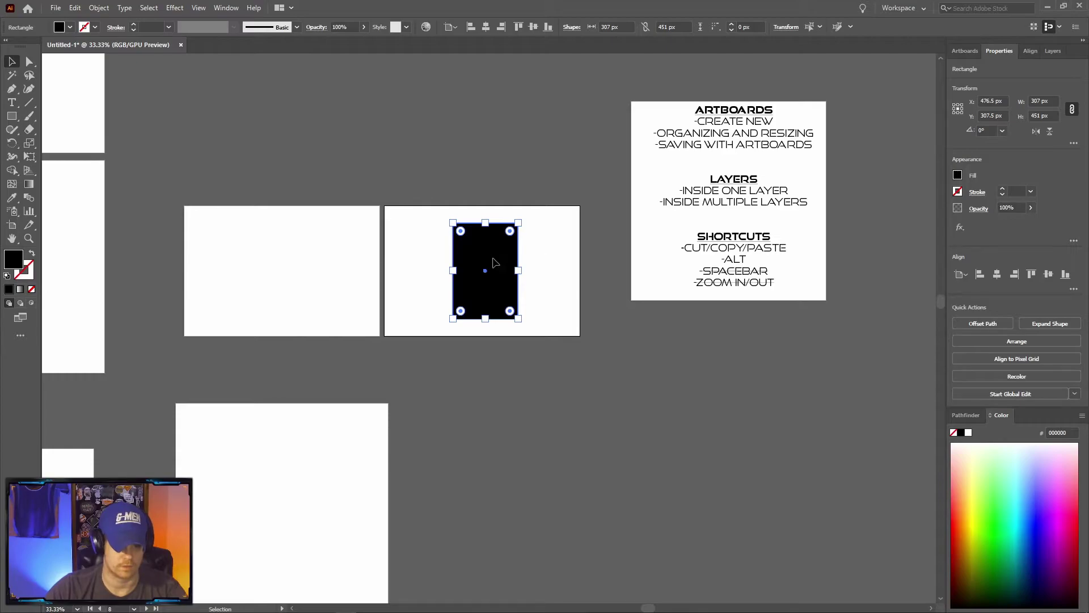
# Step: Move the black rectangle on Artboard 9 up slightly to Y 294.5 px, and cut it from the artboard
pyautogui.moveTo(492, 259); pyautogui.dragTo(492, 256)
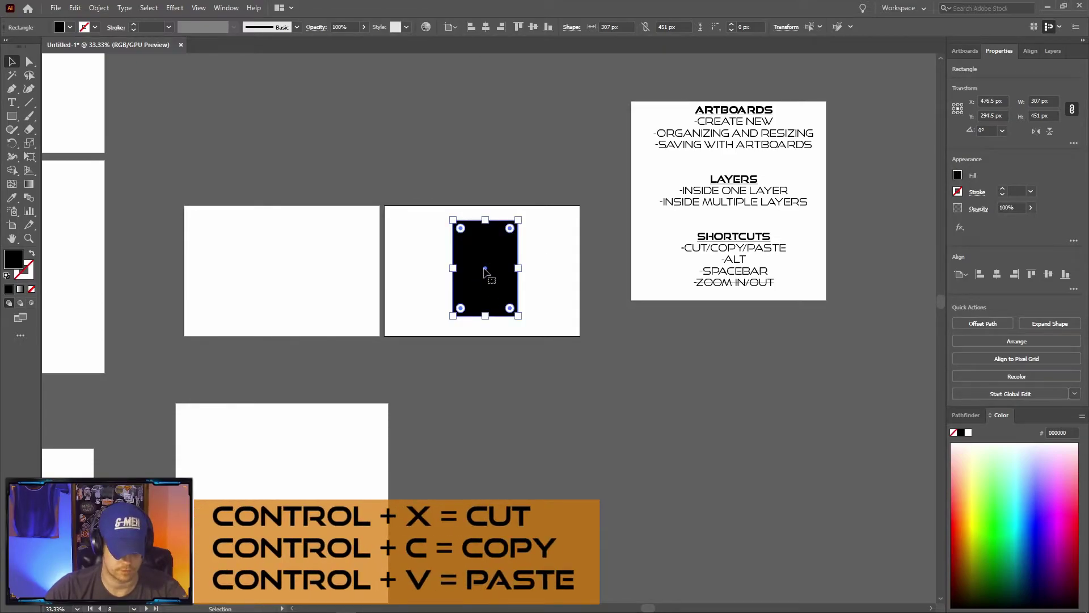
pyautogui.press('a')
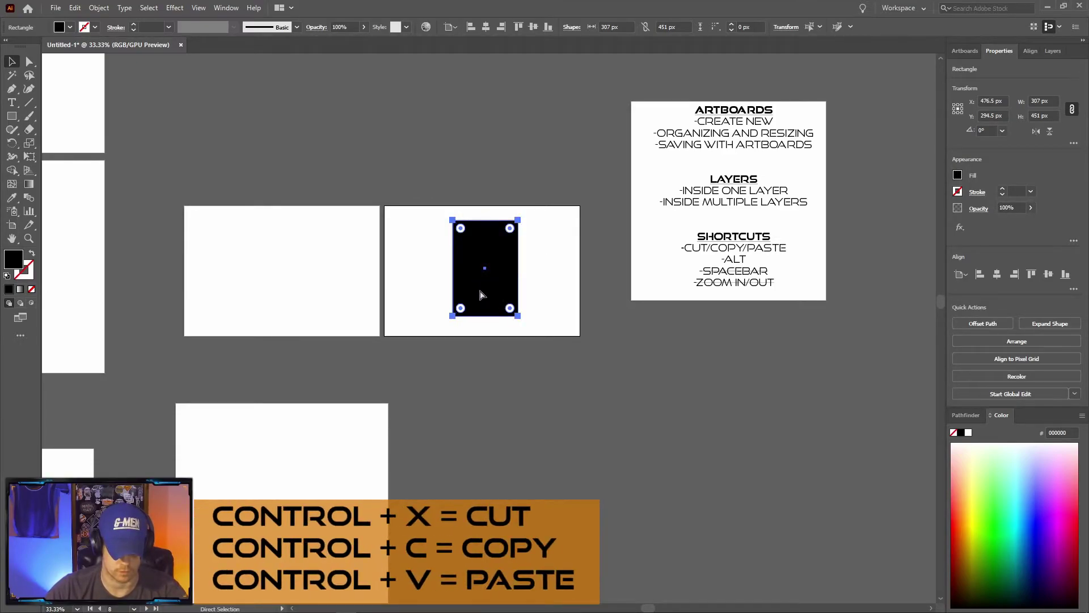
pyautogui.hotkey('ctrl', 'x')
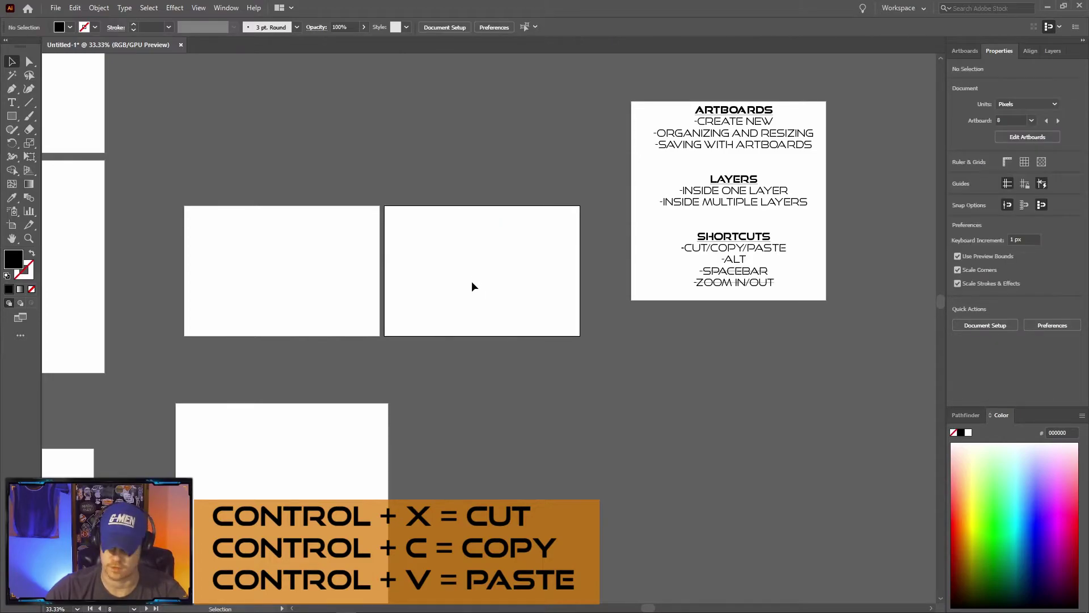
# Step: Paste the cut black rectangle and place it on Artboard 4 at X 328.5 px, Y 306.5 px
pyautogui.click(285, 244)
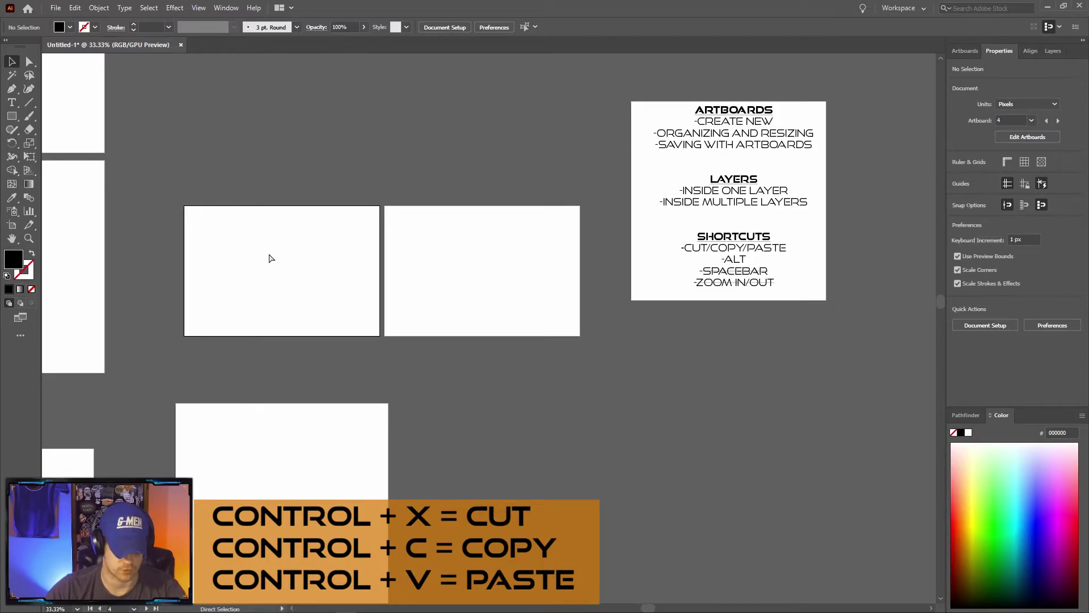
pyautogui.hotkey('ctrl', 'v')
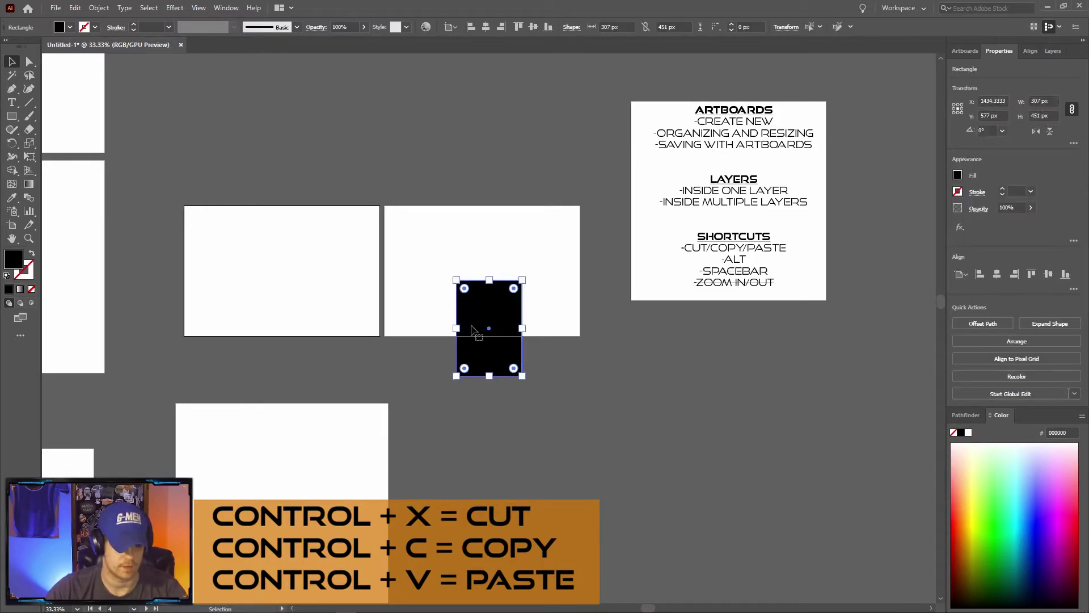
pyautogui.moveTo(492, 317); pyautogui.dragTo(250, 259)
pyautogui.moveTo(430, 317); pyautogui.dragTo(591, 331)
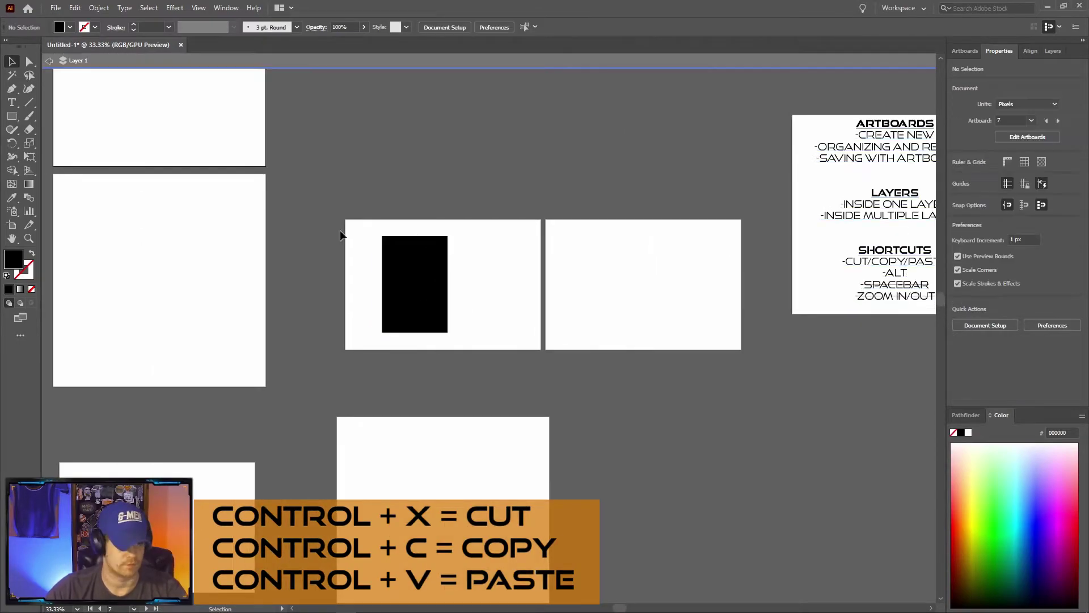
pyautogui.doubleClick(340, 234)
# Step: Copy the black rectangle and paste a duplicate beside it on the same artboard, at X 677.5 px, Y 306.5 px
pyautogui.click(412, 276)
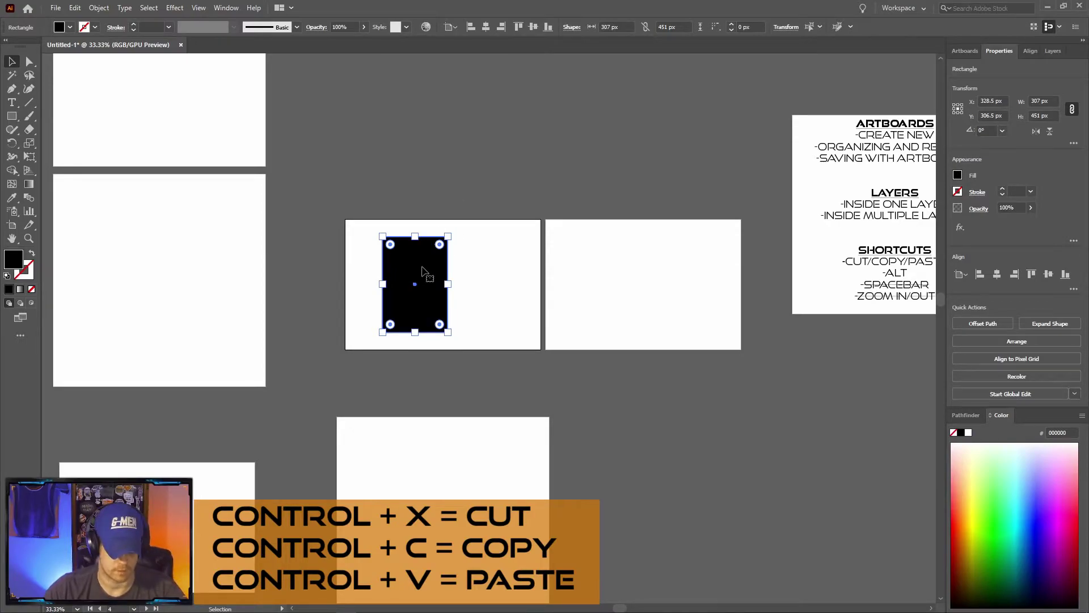
pyautogui.press('ctrl')
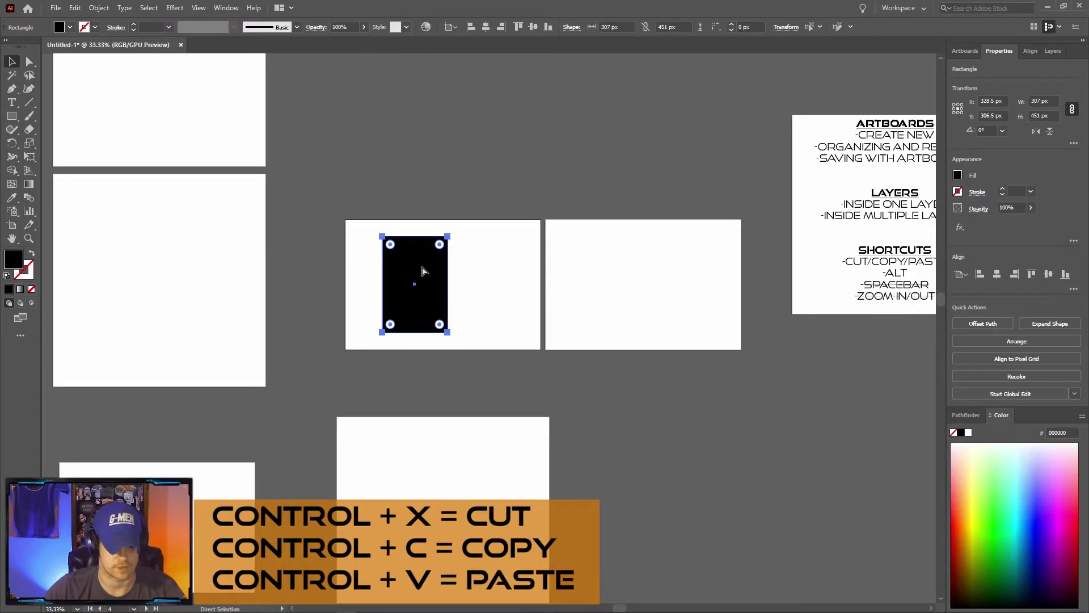
pyautogui.click(505, 276)
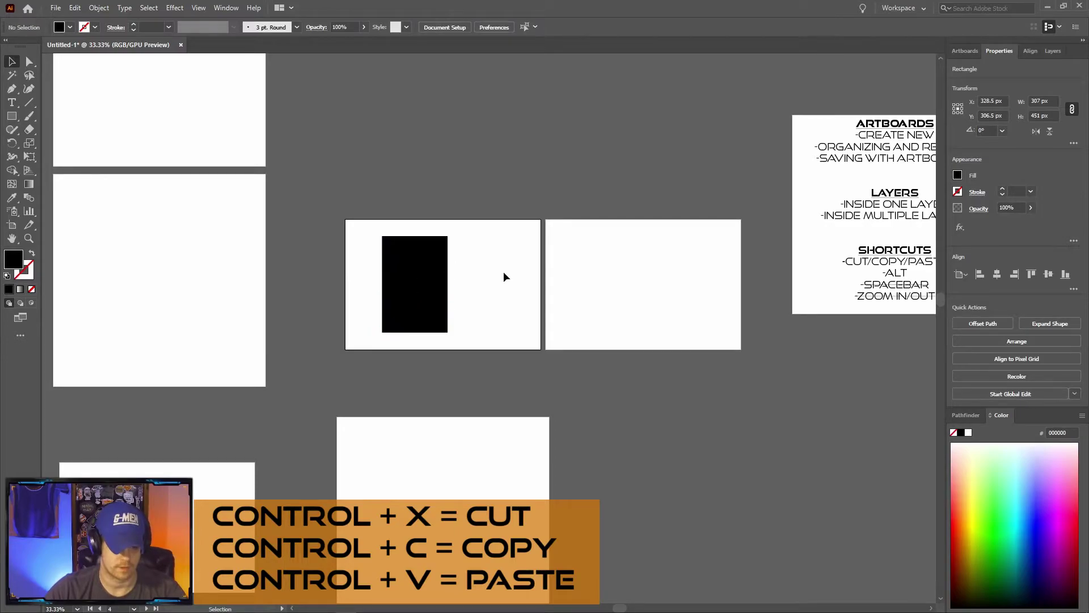
pyautogui.click(571, 237)
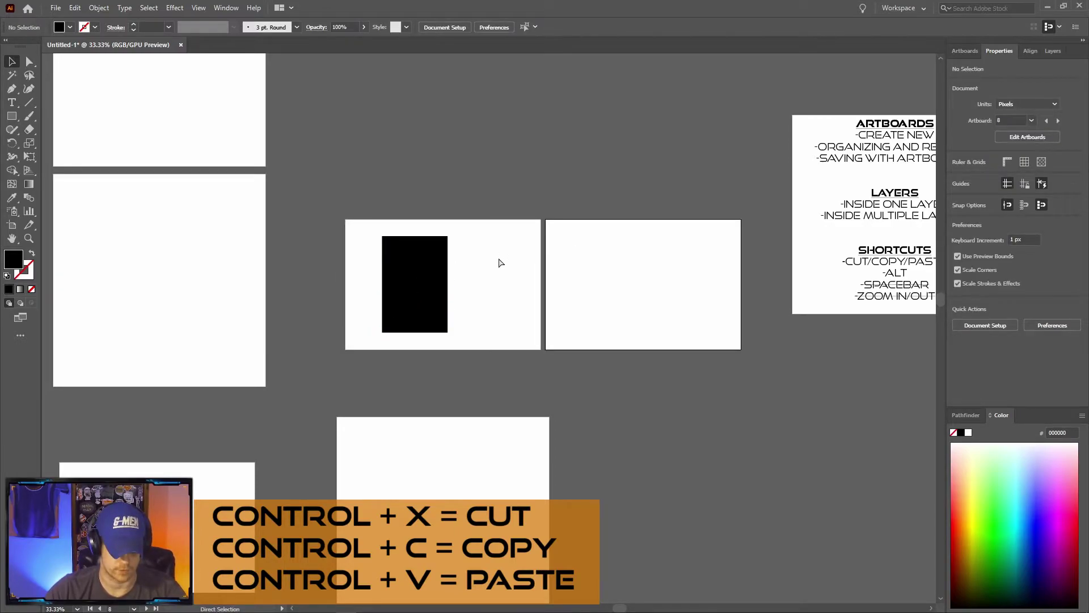
pyautogui.hotkey('ctrl', 'v')
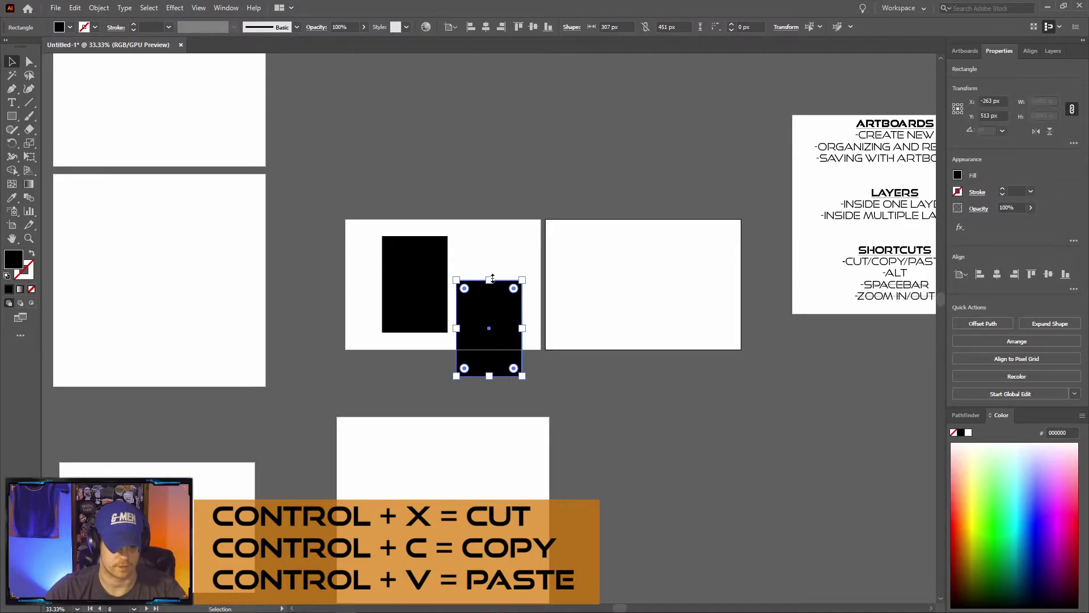
pyautogui.moveTo(492, 295); pyautogui.dragTo(492, 252)
pyautogui.click(567, 366)
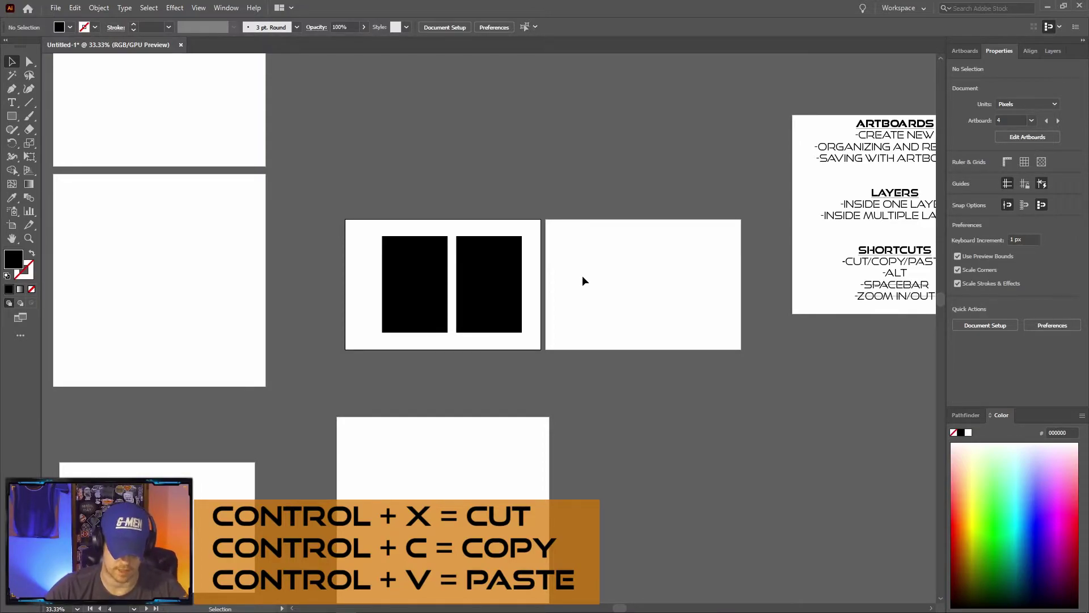
# Step: Quick-copy the second rectangle onto the adjacent artboard at X 1113.5 px, and make further copies above and below it
pyautogui.click(512, 323)
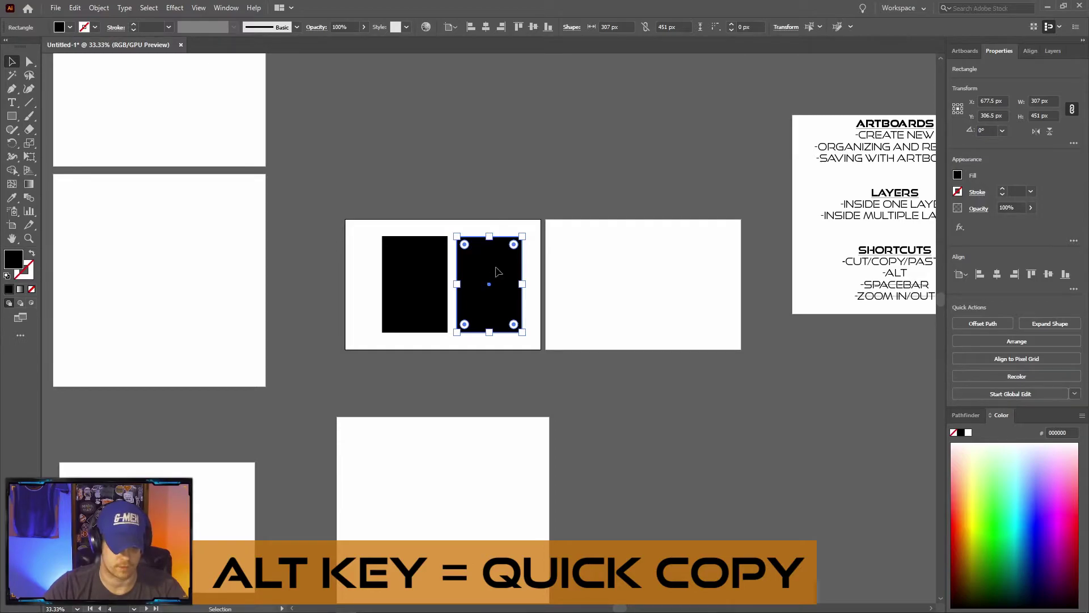
pyautogui.moveTo(497, 272); pyautogui.dragTo(590, 272)
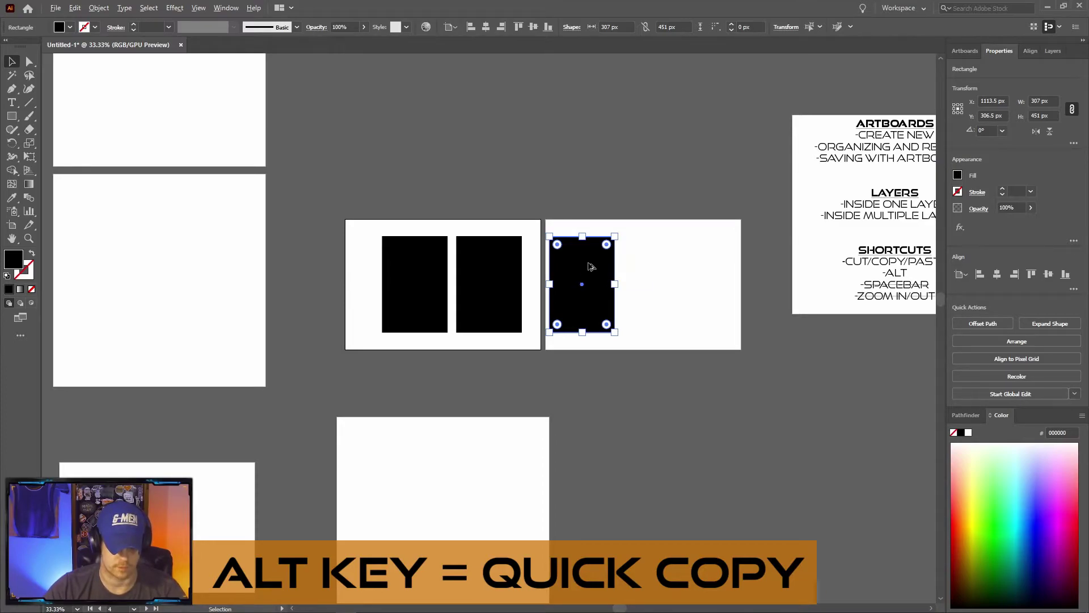
pyautogui.moveTo(590, 267); pyautogui.dragTo(592, 187)
pyautogui.moveTo(592, 188); pyautogui.dragTo(630, 414)
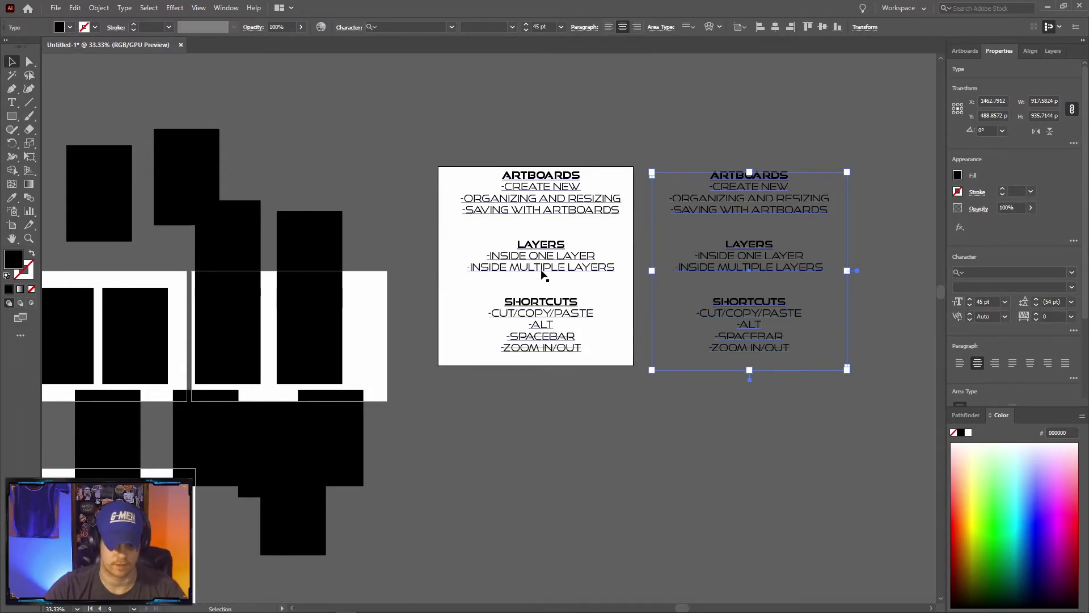
# Step: Clear all the text from the duplicated text block beside the text artboard
pyautogui.doubleClick(757, 347)
pyautogui.moveTo(757, 347); pyautogui.dragTo(614, 141)
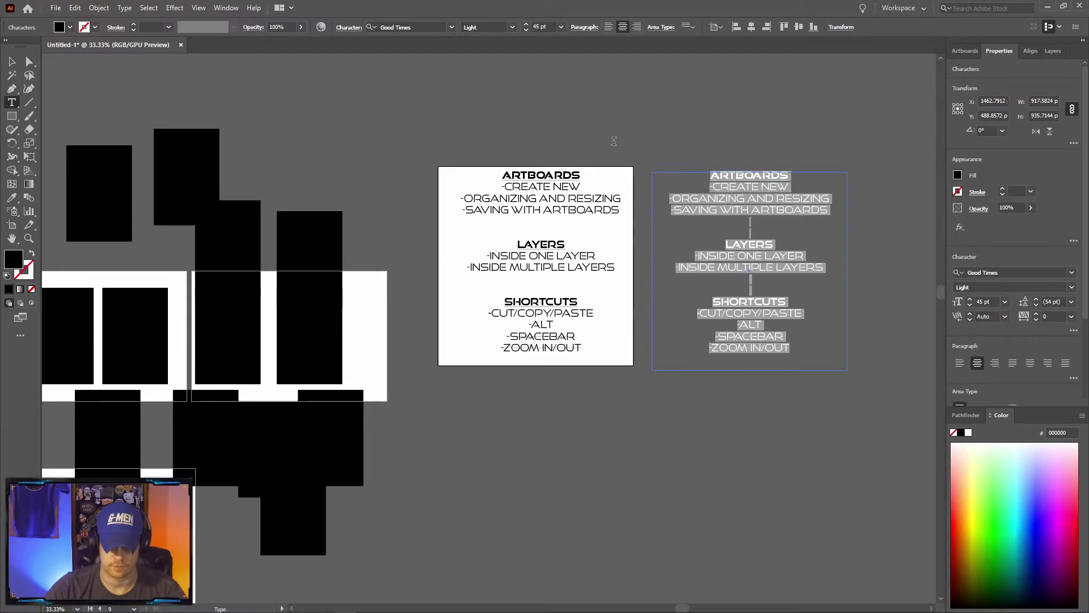
pyautogui.press('BackSpace')
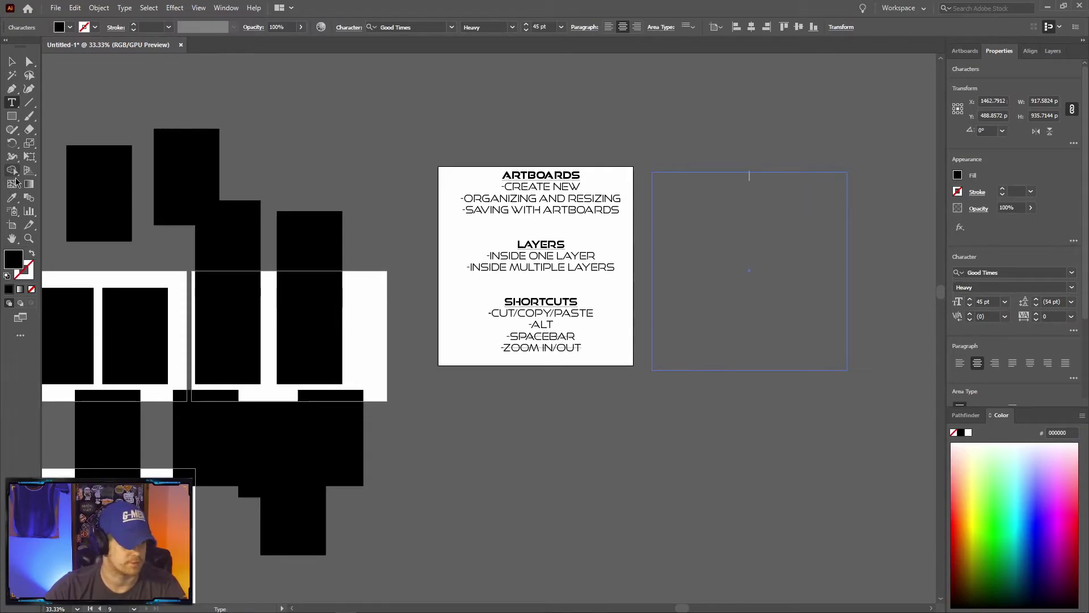
pyautogui.click(12, 104)
pyautogui.moveTo(300, 85); pyautogui.dragTo(402, 140)
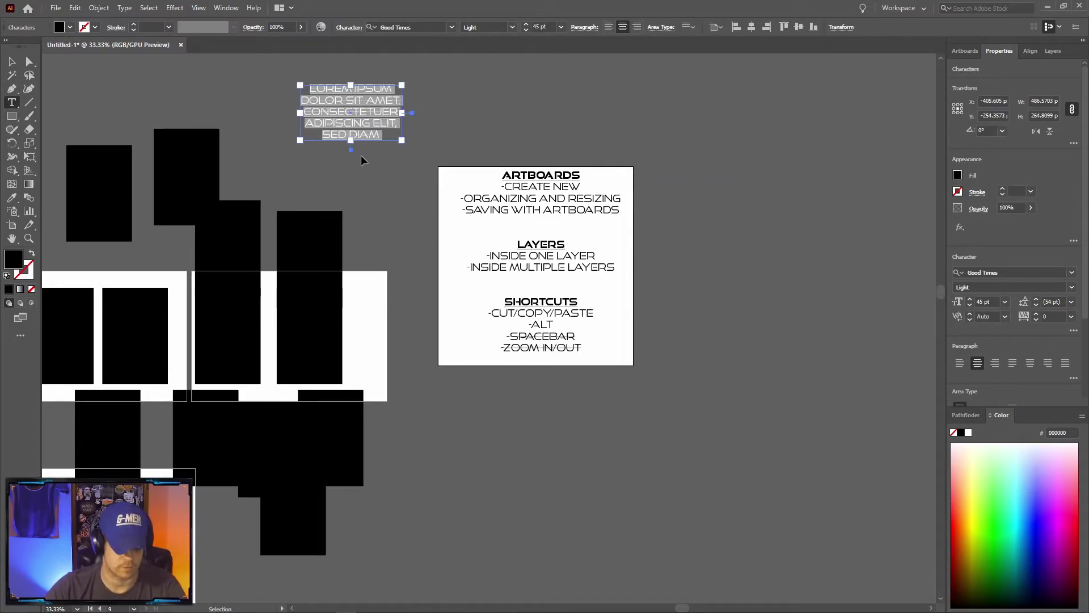
pyautogui.hotkey('ctrl', 'z')
pyautogui.press('Escape')
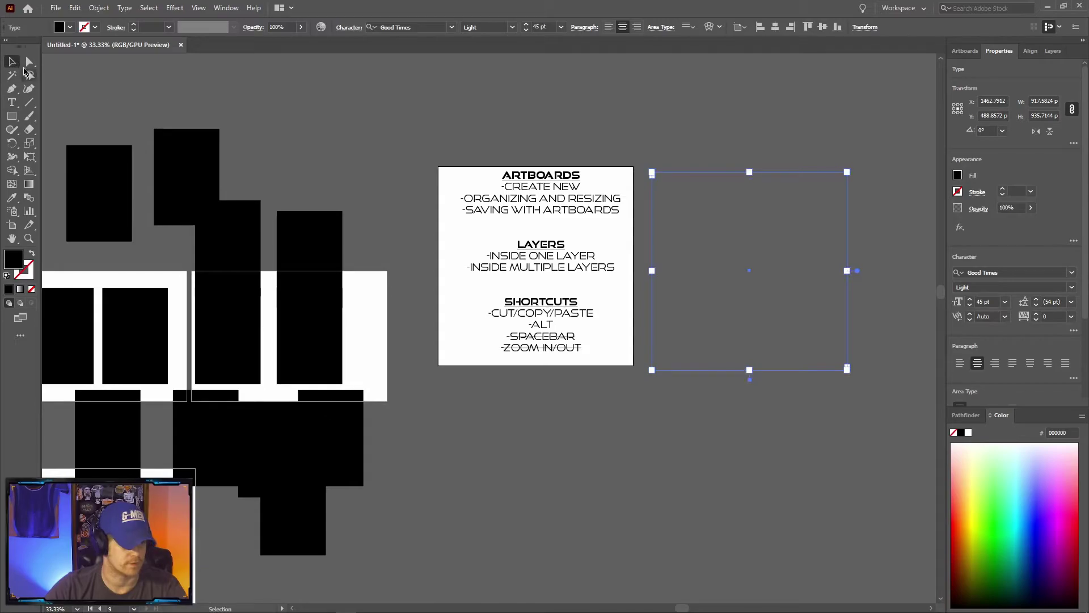
# Step: Delete the emptied text frame beside the text artboard
pyautogui.moveTo(591, 285); pyautogui.dragTo(788, 373)
pyautogui.press('Delete')
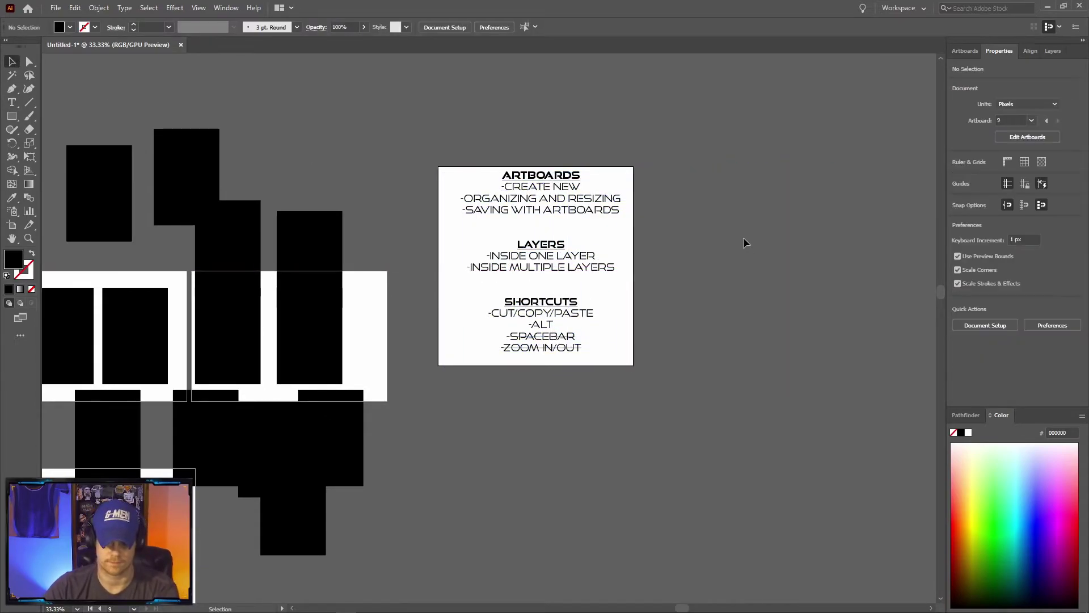
# Step: Show the Layers panel, find its entry in the list of available panels, and toggle its visibility off and back on
pyautogui.moveTo(697, 165); pyautogui.dragTo(603, 224)
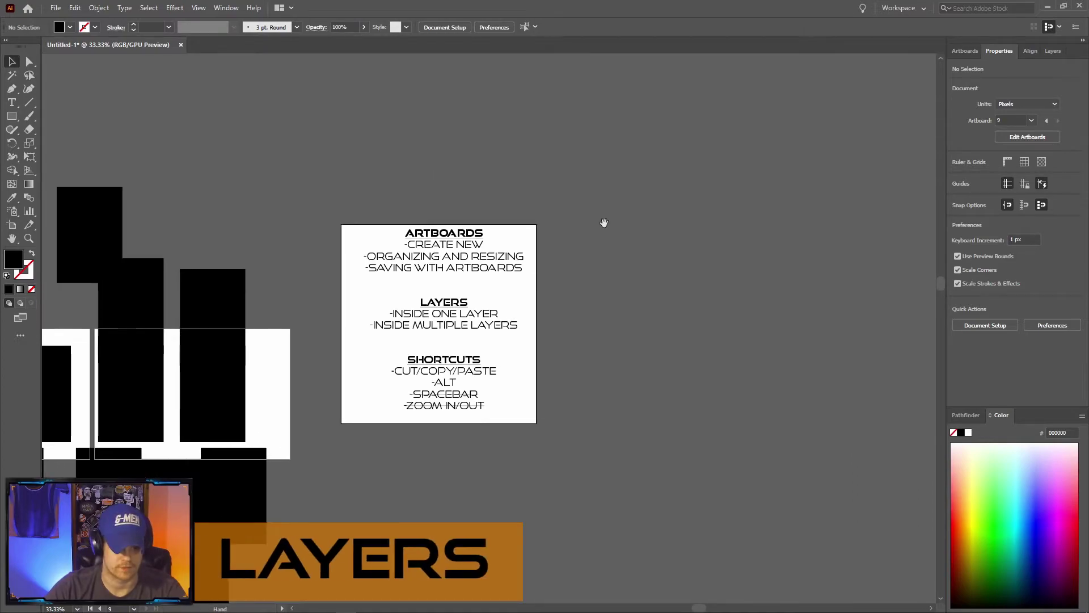
pyautogui.moveTo(1053, 51); pyautogui.dragTo(963, 74)
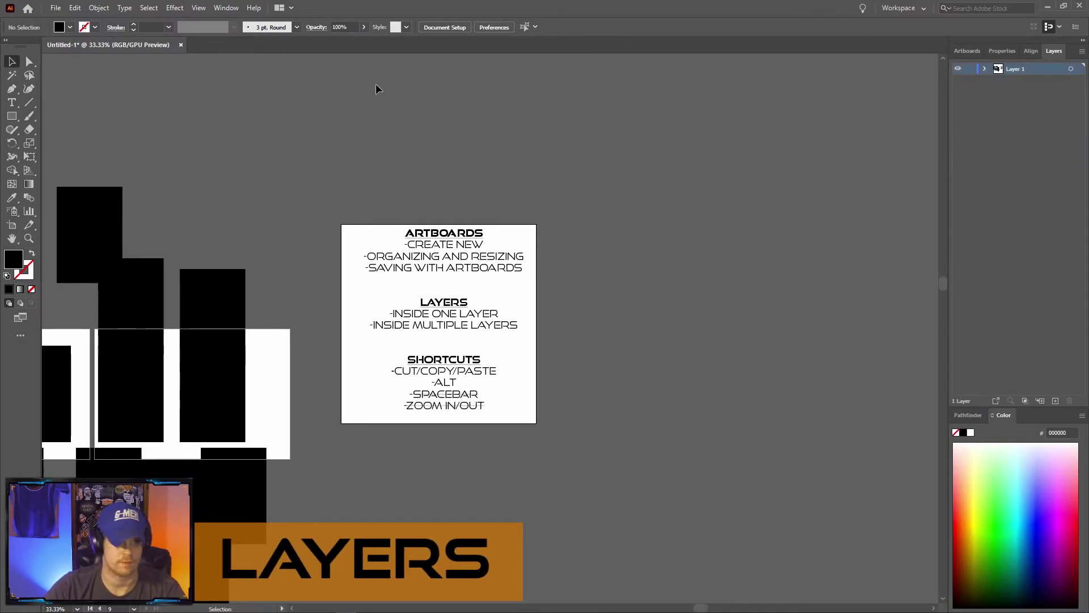
pyautogui.click(219, 11)
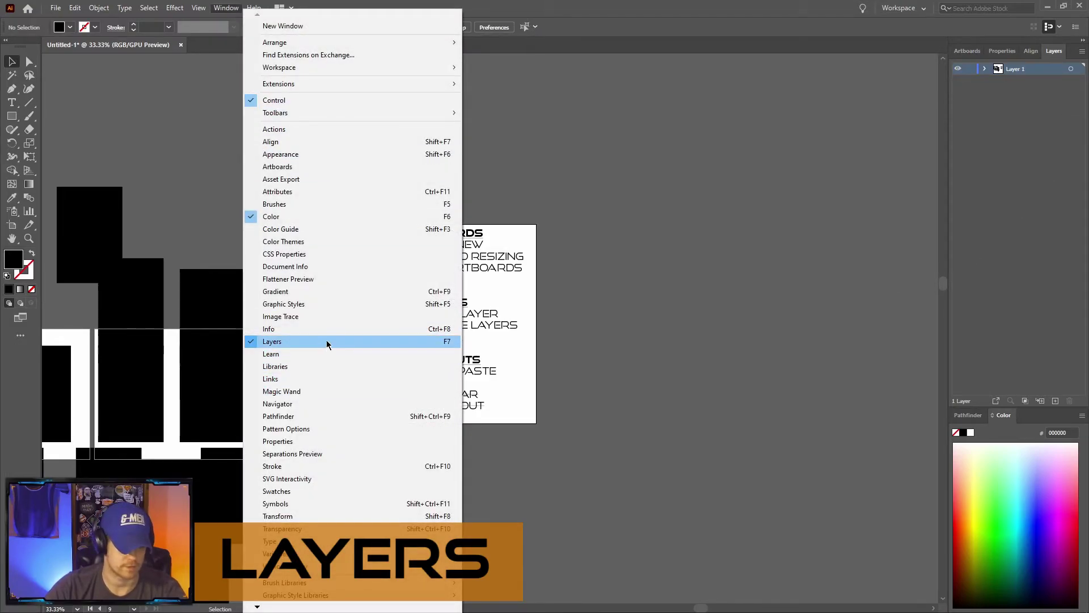
pyautogui.click(703, 339)
pyautogui.press('F7')
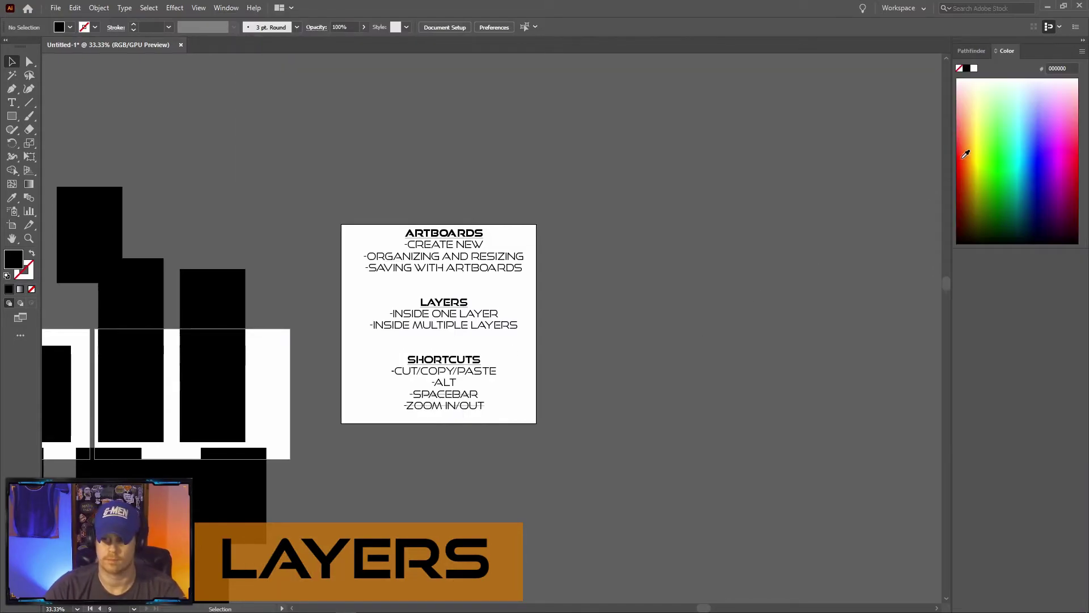
pyautogui.press('F7')
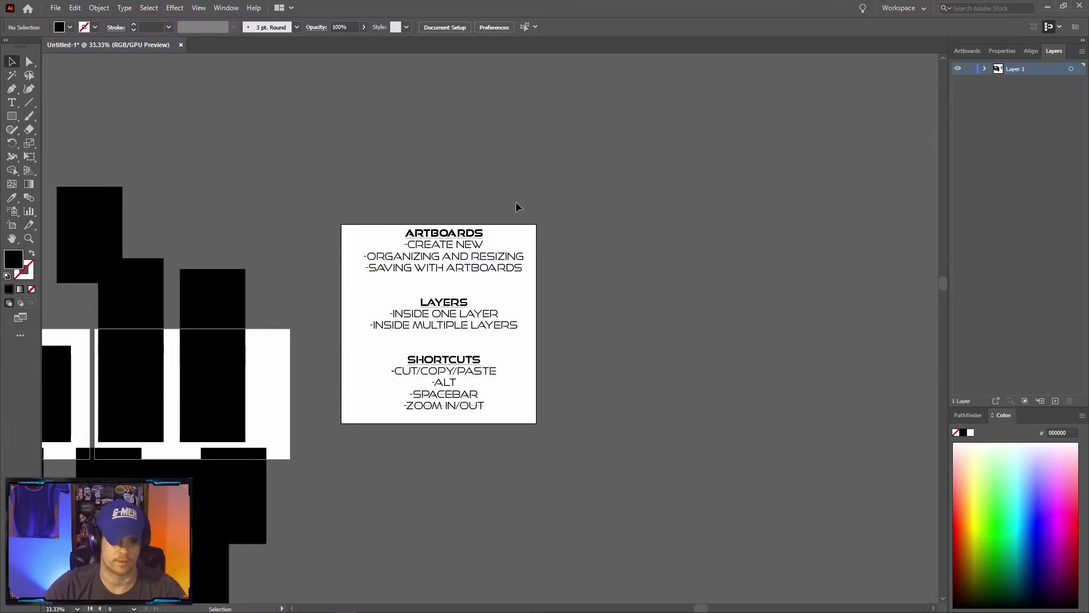
# Step: Move six black rectangles from on and above the two adjacent artboards to the empty canvas around the text artboard
pyautogui.press('space')
pyautogui.moveTo(517, 205); pyautogui.dragTo(839, 115)
pyautogui.click(535, 236)
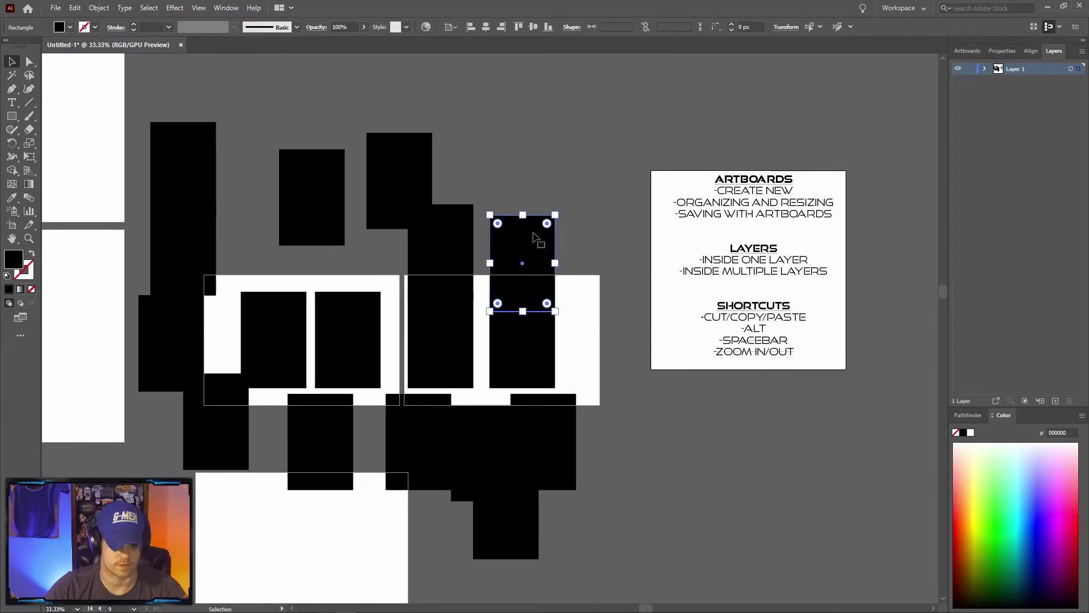
pyautogui.keyDown('shift'); pyautogui.click(513, 352); pyautogui.keyUp('shift')
pyautogui.keyDown('shift'); pyautogui.click(445, 346); pyautogui.keyUp('shift')
pyautogui.keyDown('shift'); pyautogui.click(438, 261); pyautogui.keyUp('shift')
pyautogui.keyDown('shift'); pyautogui.click(401, 192); pyautogui.keyUp('shift')
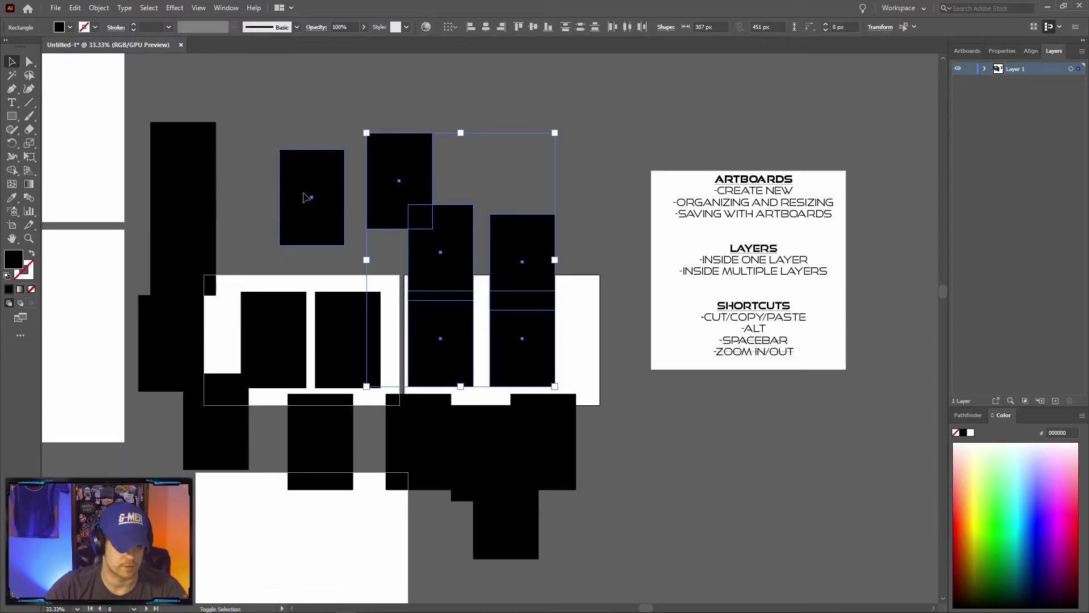
pyautogui.keyDown('shift'); pyautogui.click(305, 196); pyautogui.keyUp('shift')
pyautogui.moveTo(337, 198); pyautogui.dragTo(773, 422)
# Step: Delete the remaining black rectangles scattered over and around the two adjacent artboards, and check the area for leftover objects
pyautogui.moveTo(572, 525); pyautogui.dragTo(45, 190)
pyautogui.press('Delete')
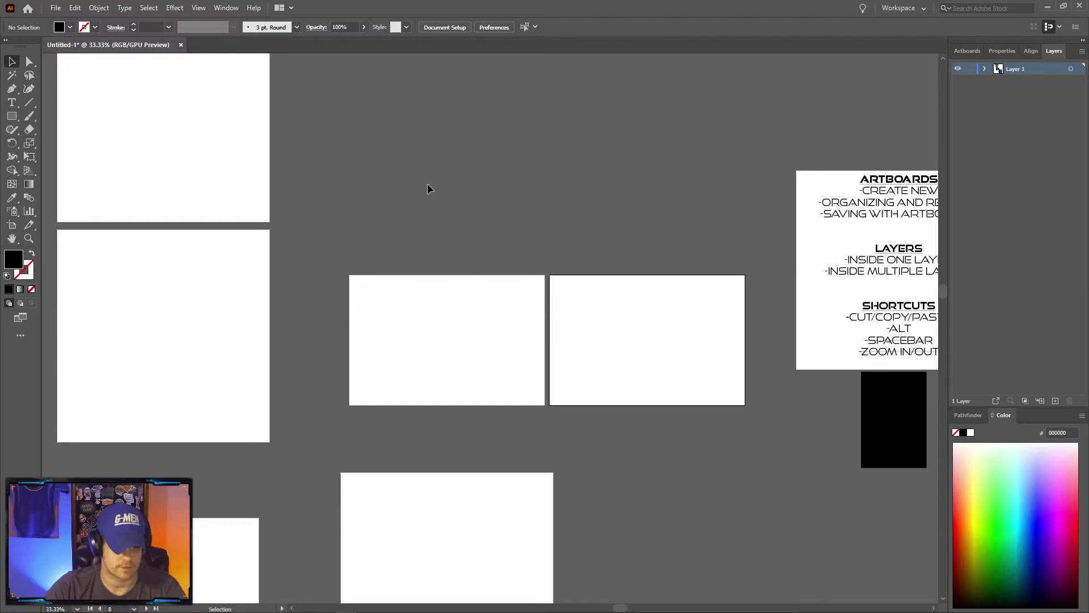
pyautogui.moveTo(321, 135); pyautogui.dragTo(908, 492)
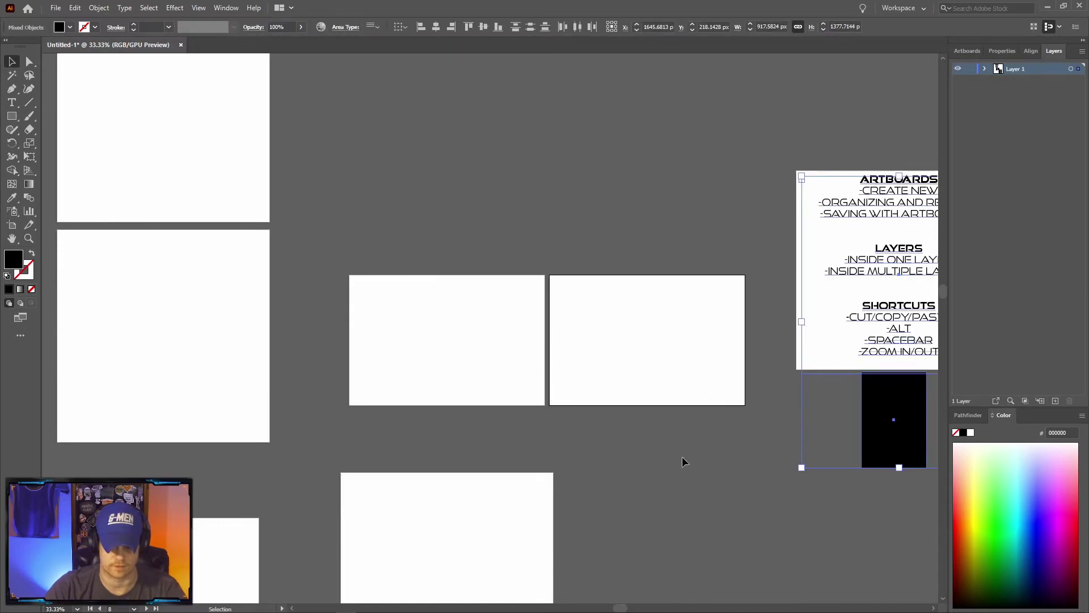
pyautogui.click(732, 425)
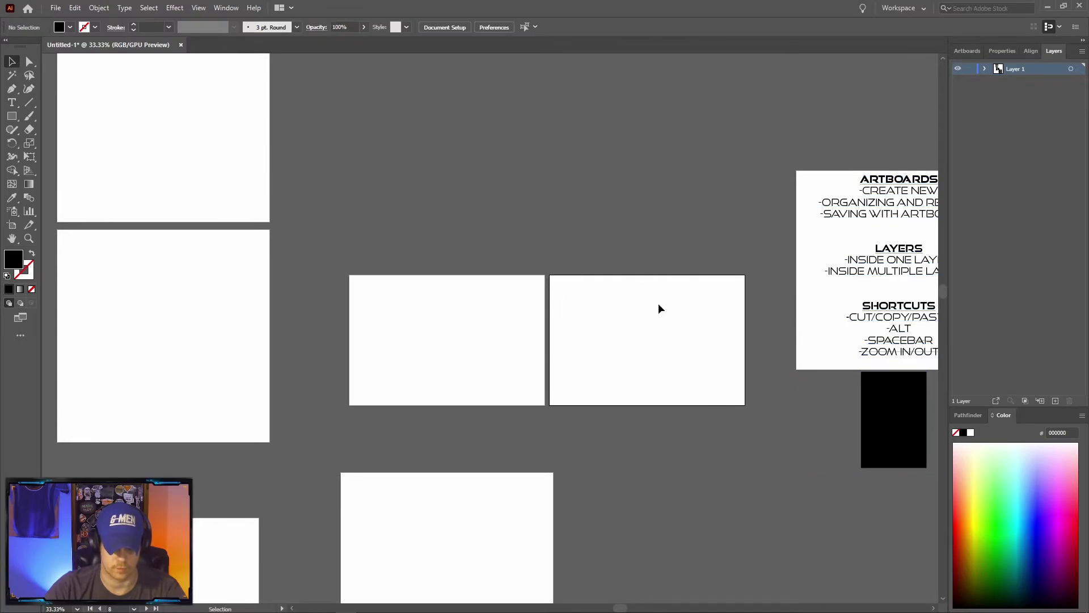
# Step: Move the upper rectangle of the stacked black pair out to the empty canvas below the text artboard and fill it with red
pyautogui.moveTo(543, 278); pyautogui.dragTo(615, 358)
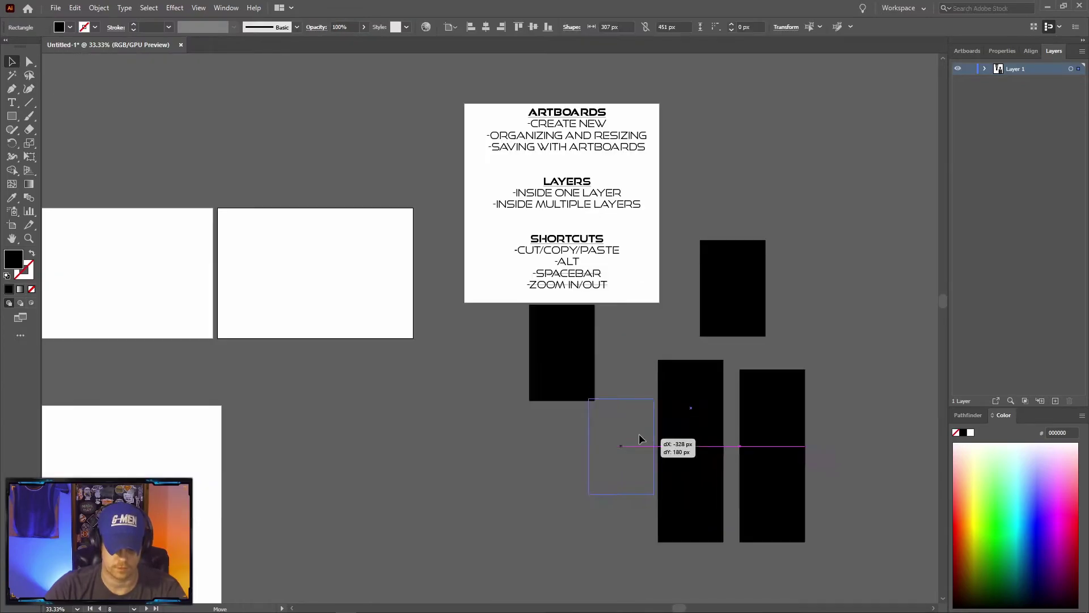
pyautogui.moveTo(639, 438); pyautogui.dragTo(620, 464)
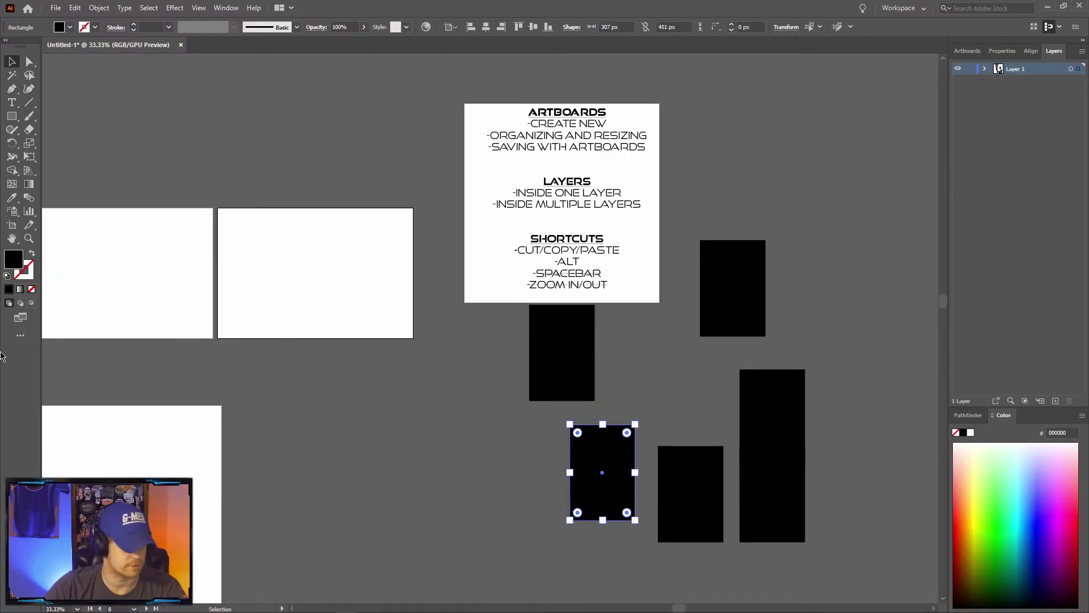
pyautogui.doubleClick(14, 264)
pyautogui.click(539, 237)
pyautogui.click(663, 241)
pyautogui.click(652, 431)
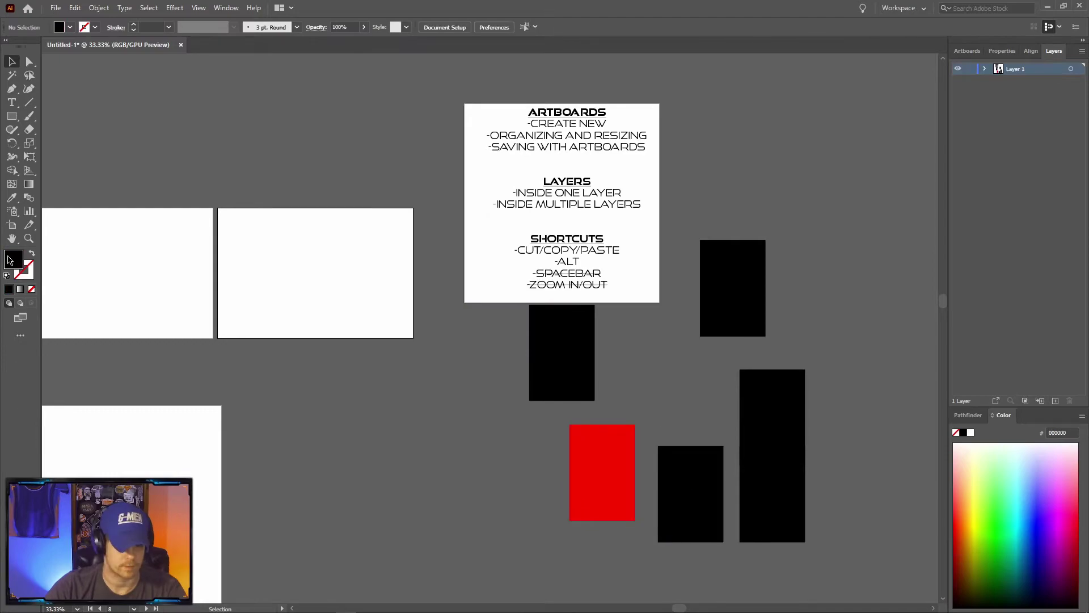
# Step: Fill the uppermost separate black rectangle with blue and the upper rectangle of the remaining stacked pair with yellow (#FFF800)
pyautogui.doubleClick(14, 261)
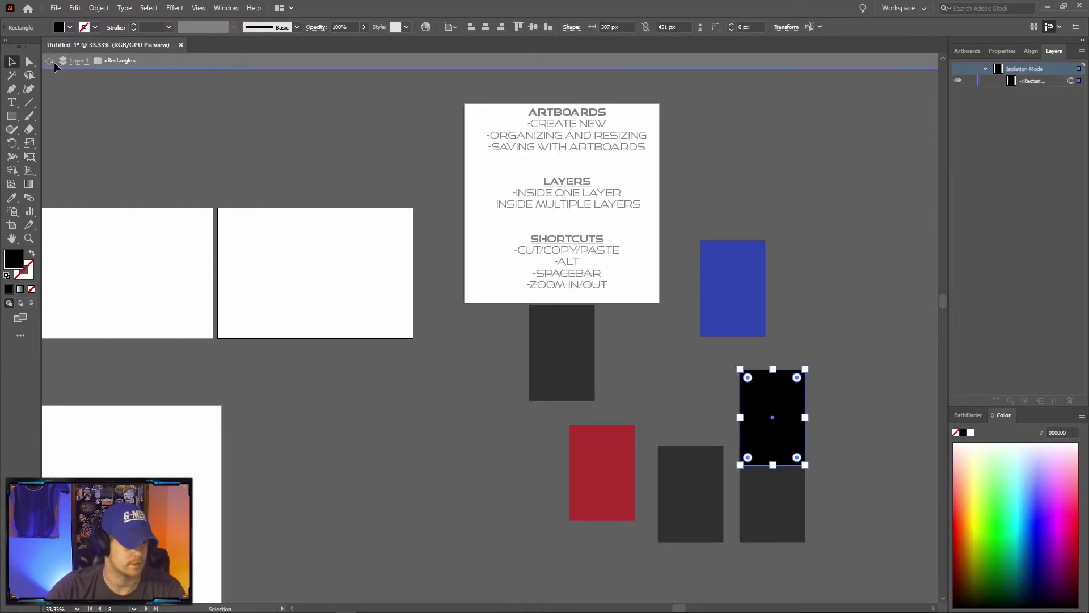
pyautogui.click(53, 62)
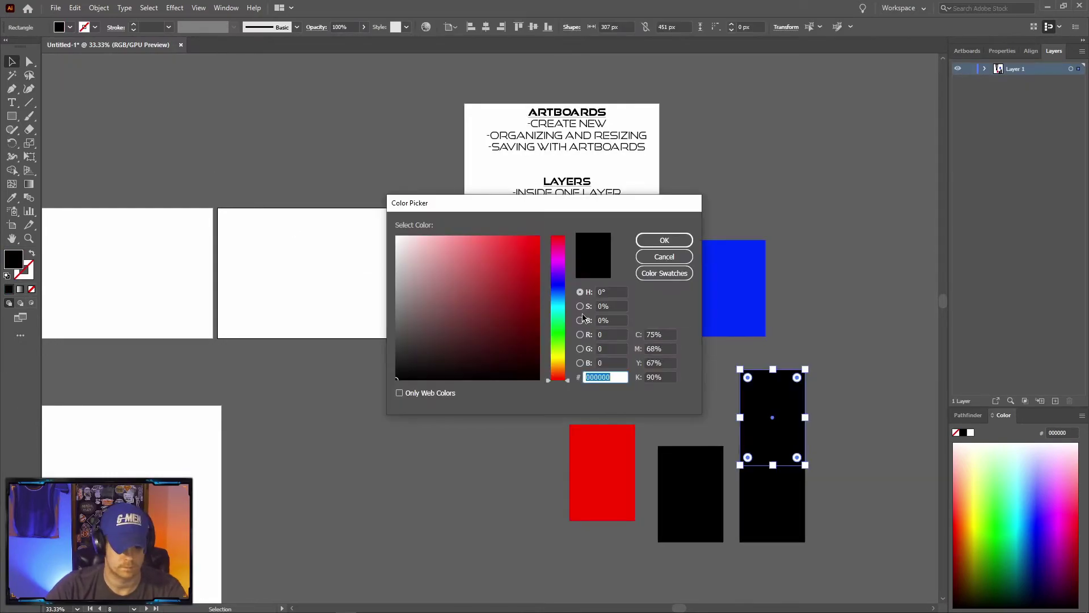
pyautogui.click(556, 356)
pyautogui.moveTo(528, 256); pyautogui.dragTo(556, 230)
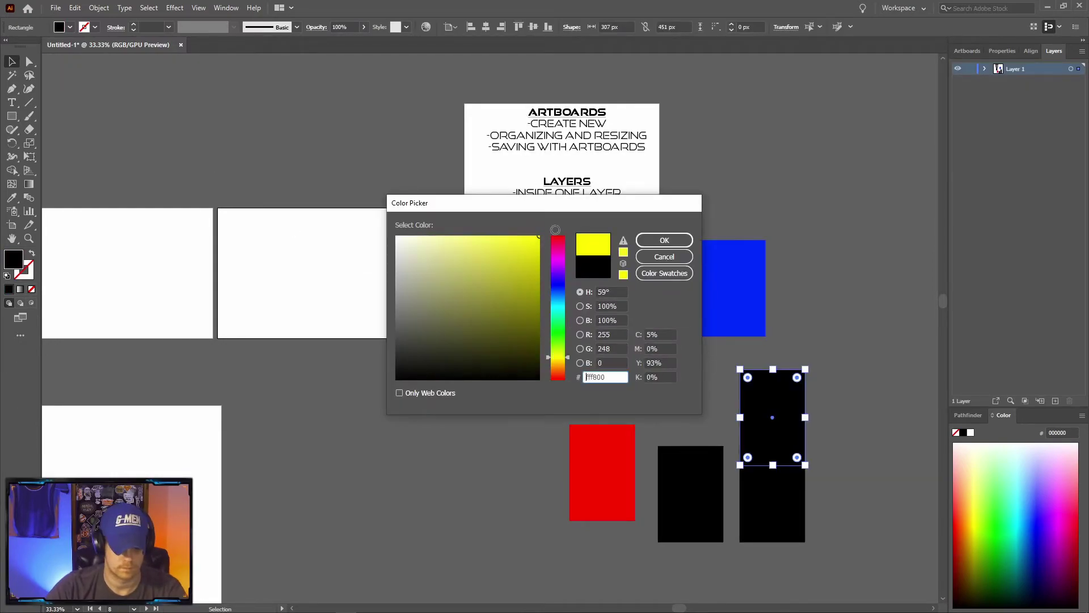
pyautogui.click(664, 240)
# Step: Arrange the yellow and red rectangles diagonally below the blue one so that neighbouring rectangles overlap at their corners
pyautogui.moveTo(778, 456); pyautogui.dragTo(705, 391)
pyautogui.moveTo(612, 469); pyautogui.dragTo(667, 408)
pyautogui.click(880, 402)
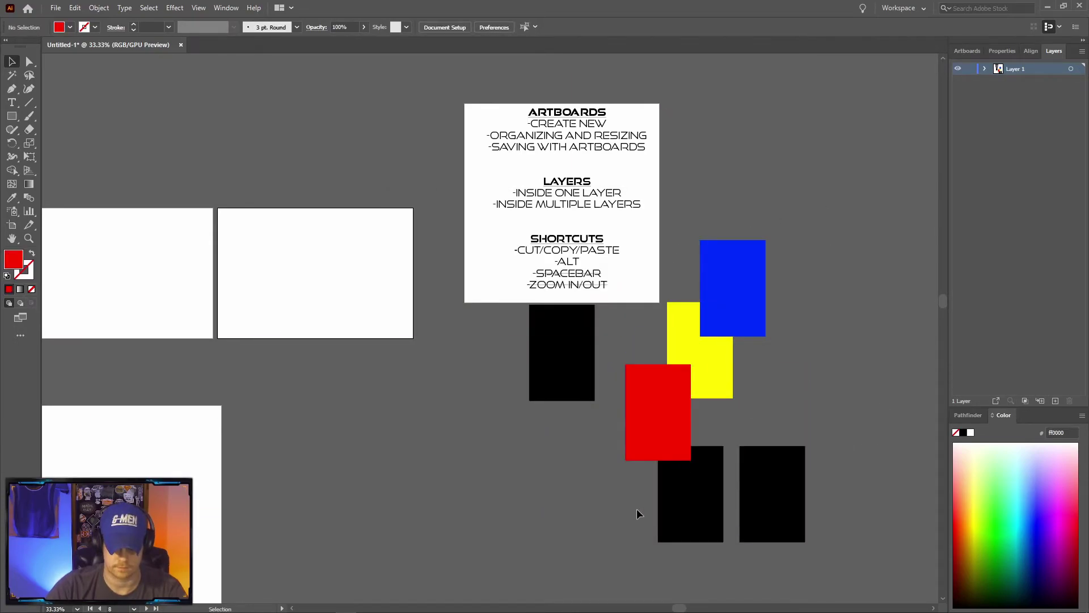
# Step: Delete the two black rectangles below the coloured ones and the black rectangle directly beneath the text artboard
pyautogui.moveTo(636, 513); pyautogui.dragTo(817, 519)
pyautogui.press('Delete')
pyautogui.click(572, 379)
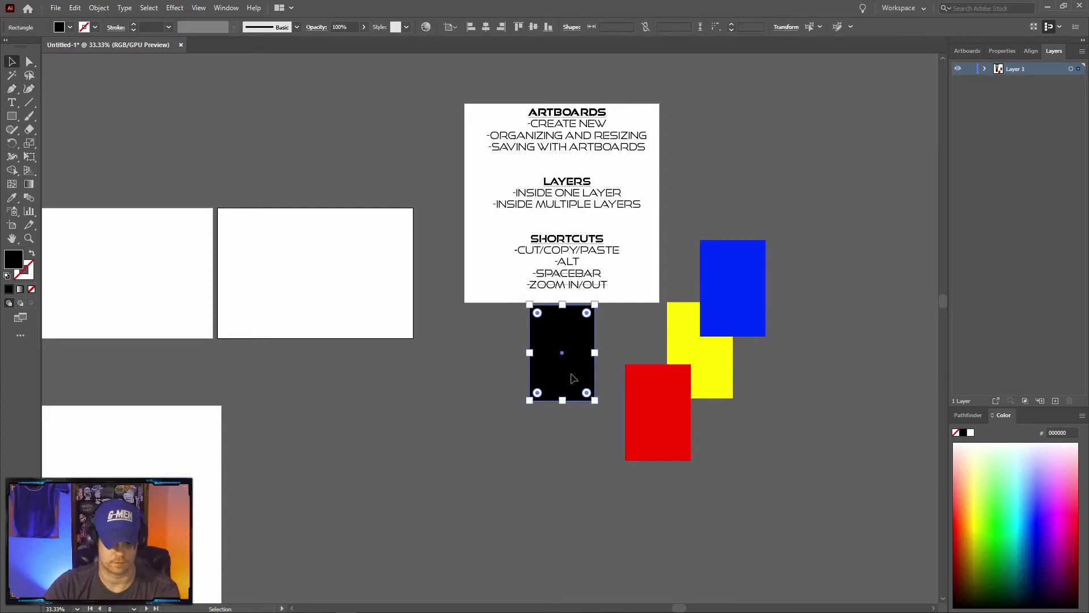
pyautogui.press('Delete')
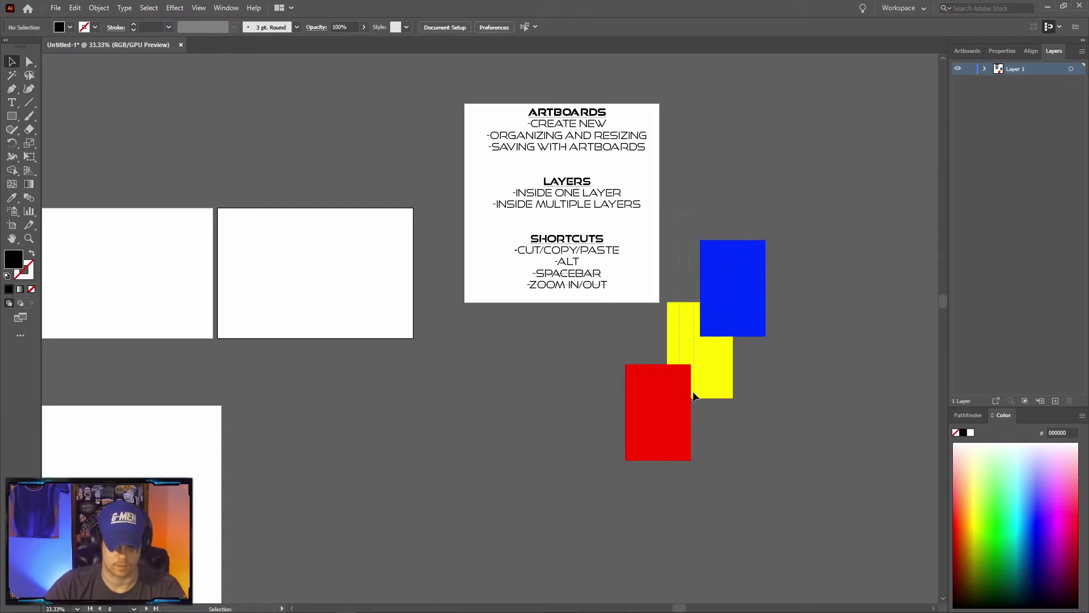
pyautogui.click(694, 395)
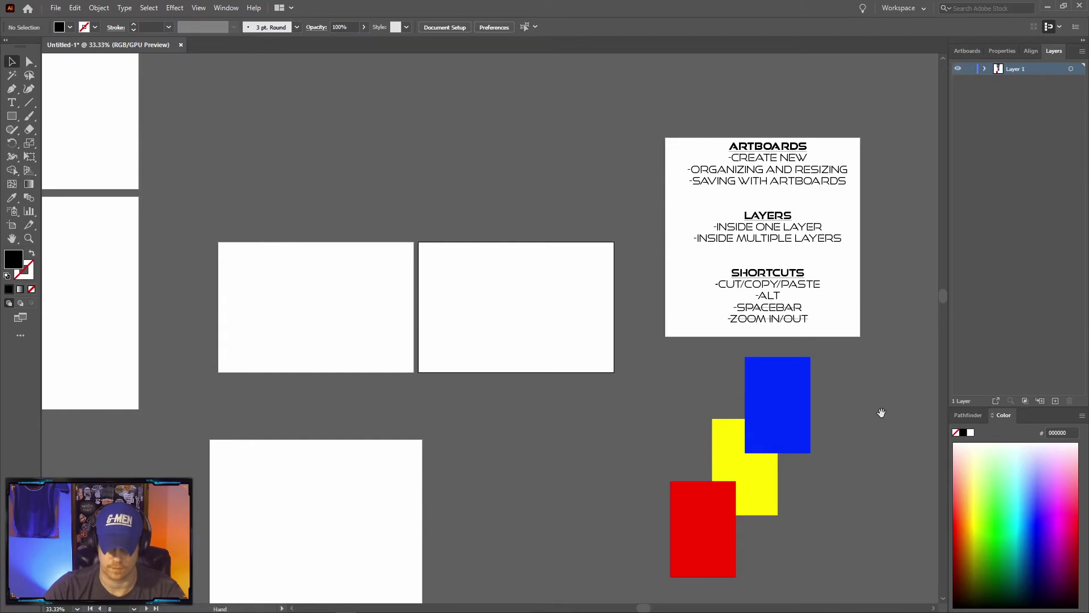
# Step: Send the blue rectangle to the back and move it so it lies mostly behind the yellow and red rectangles
pyautogui.moveTo(883, 414); pyautogui.dragTo(746, 391)
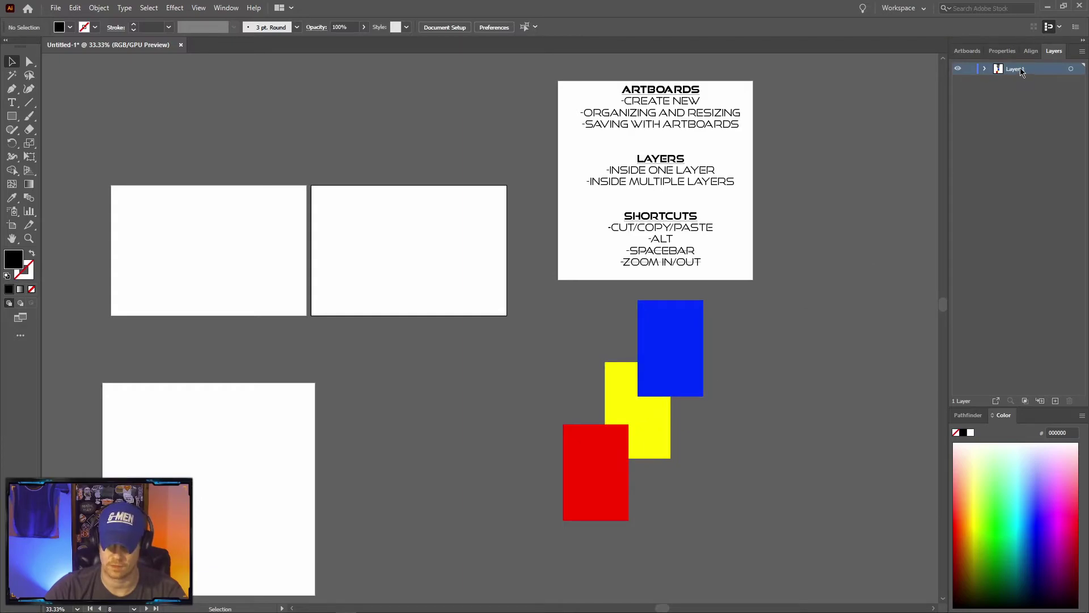
pyautogui.click(680, 375)
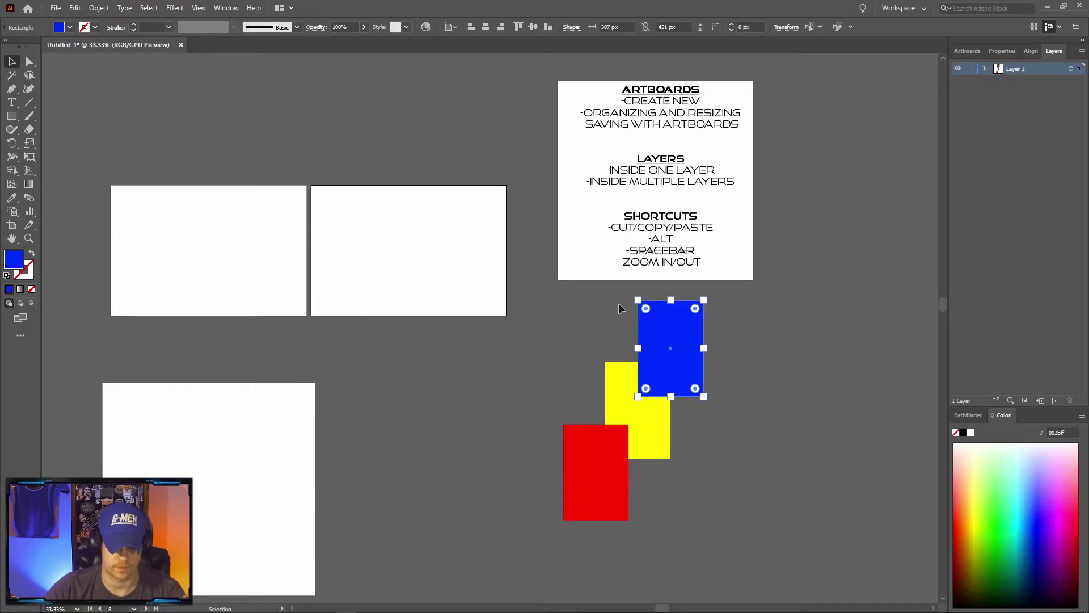
pyautogui.rightClick(668, 342)
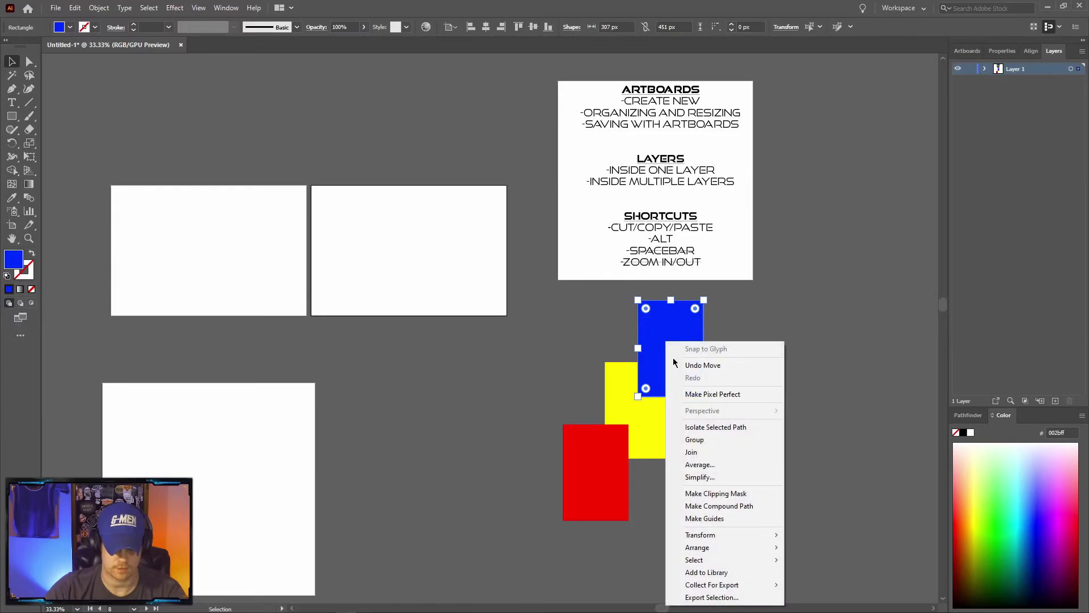
pyautogui.moveTo(737, 550)
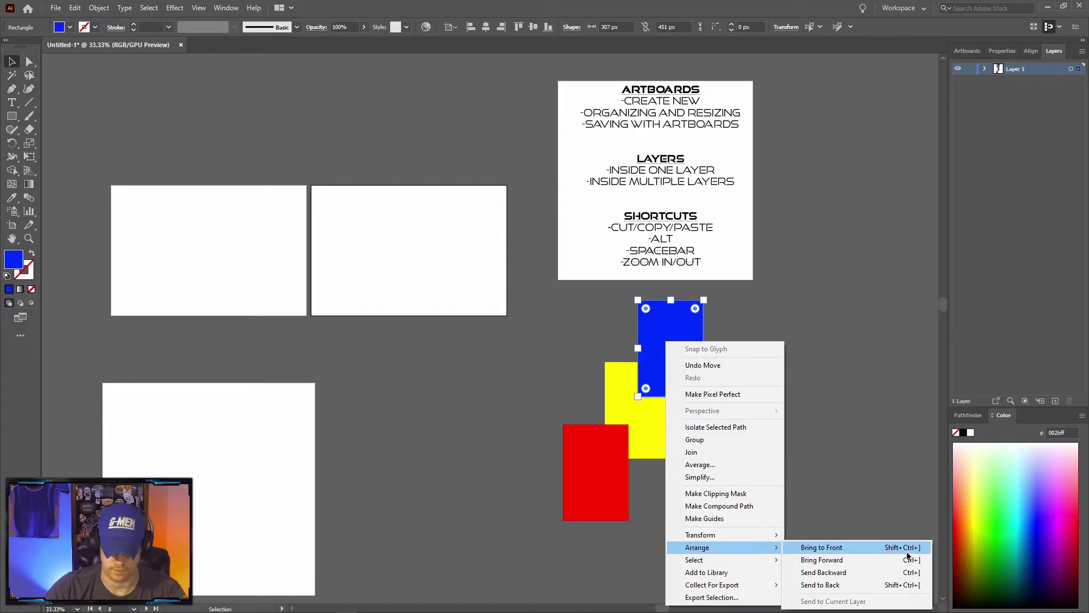
pyautogui.click(826, 585)
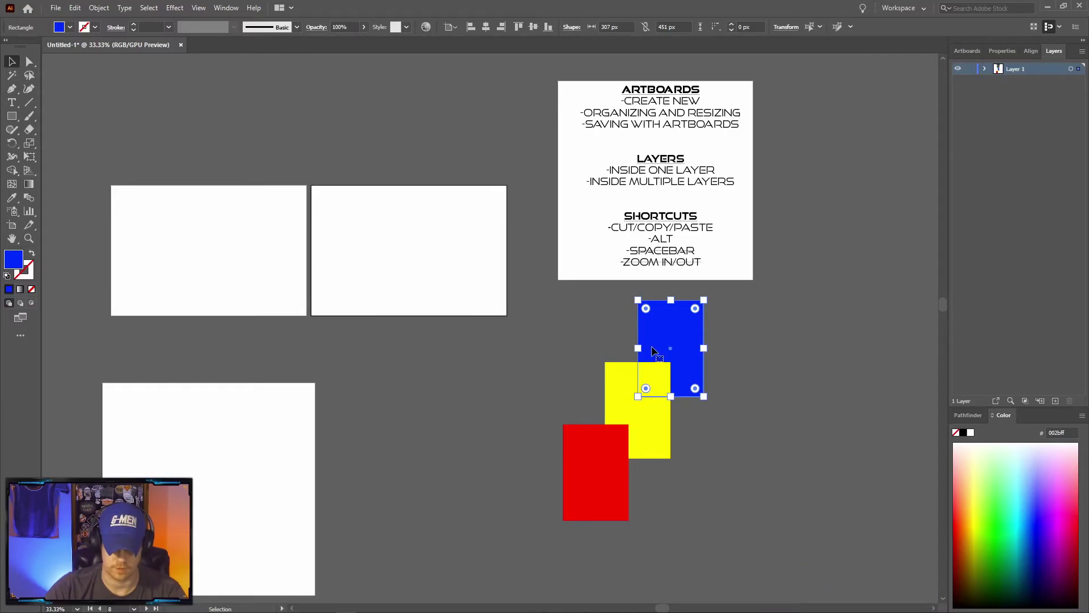
pyautogui.moveTo(651, 350); pyautogui.dragTo(605, 419)
pyautogui.click(535, 439)
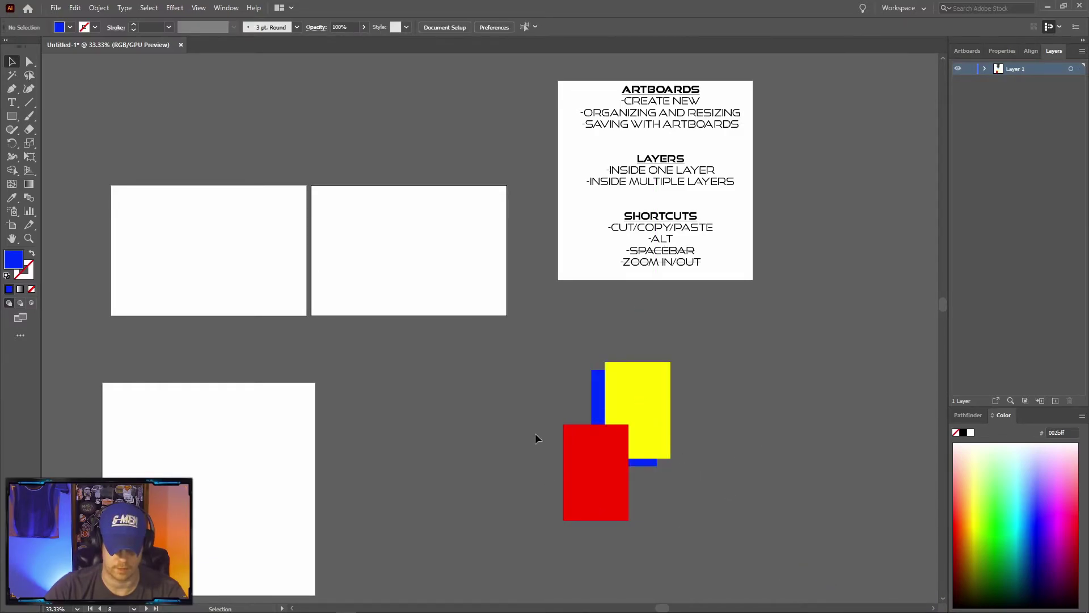
# Step: Bring the blue rectangle forward one level at a time until it lies in front of the yellow and red rectangles
pyautogui.click(599, 402)
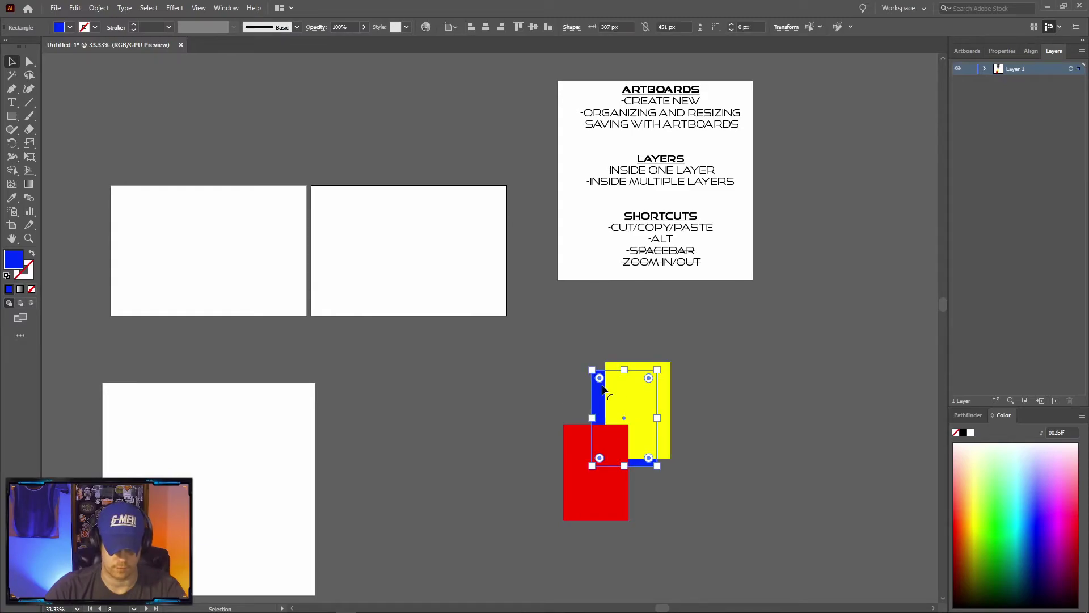
pyautogui.rightClick(599, 404)
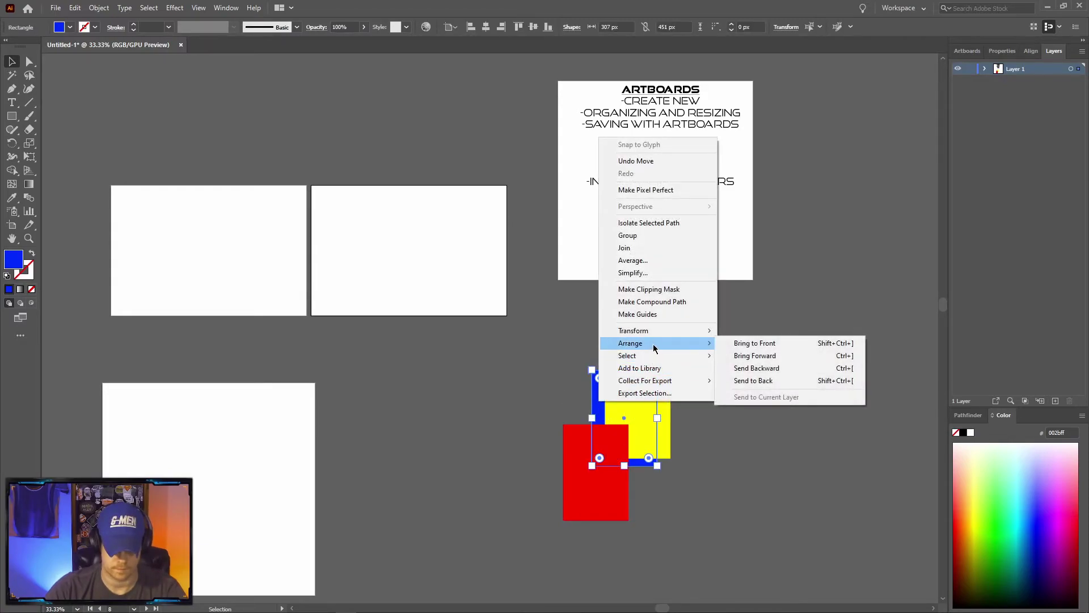
pyautogui.click(759, 356)
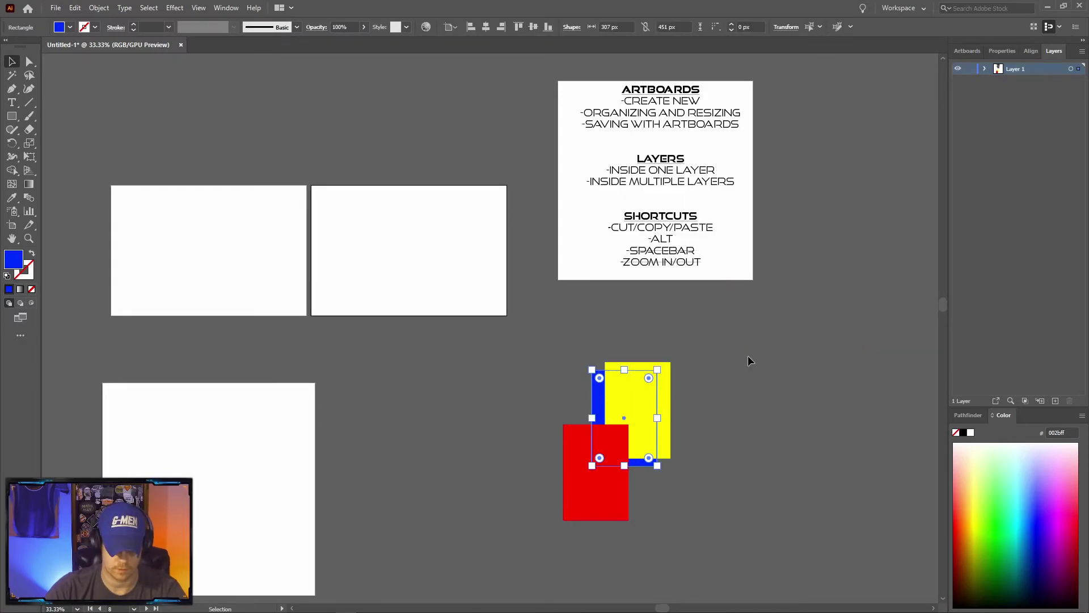
pyautogui.rightClick(748, 359)
pyautogui.moveTo(658, 348)
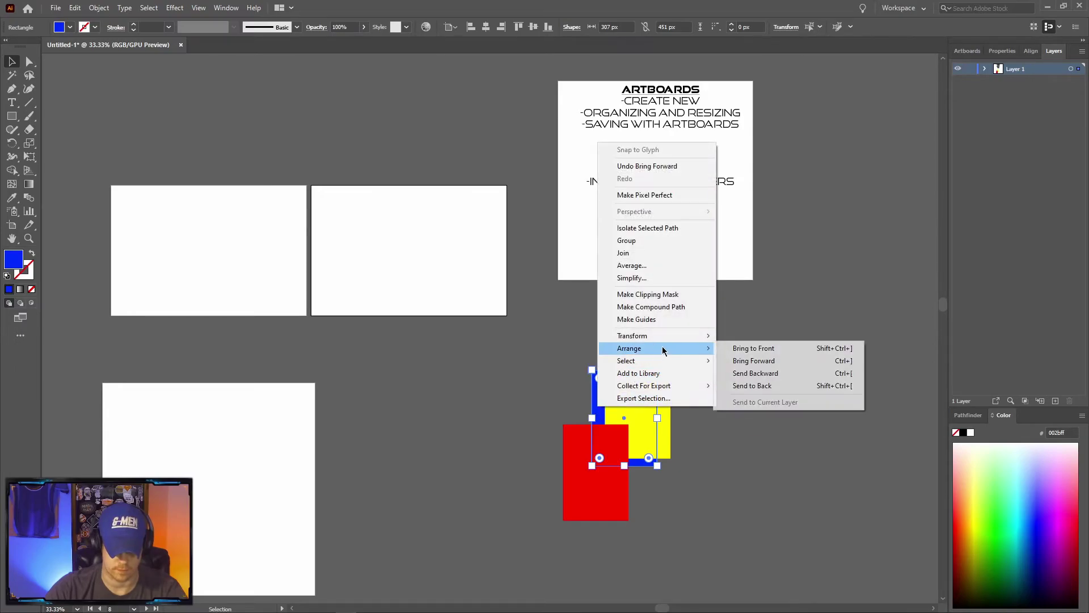
pyautogui.click(755, 360)
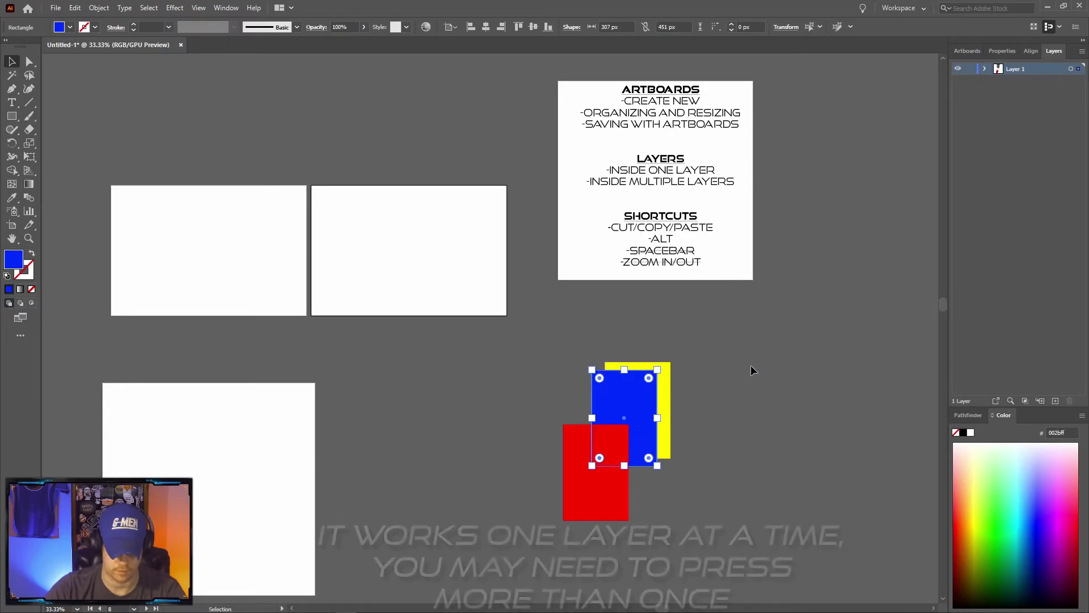
pyautogui.rightClick(601, 402)
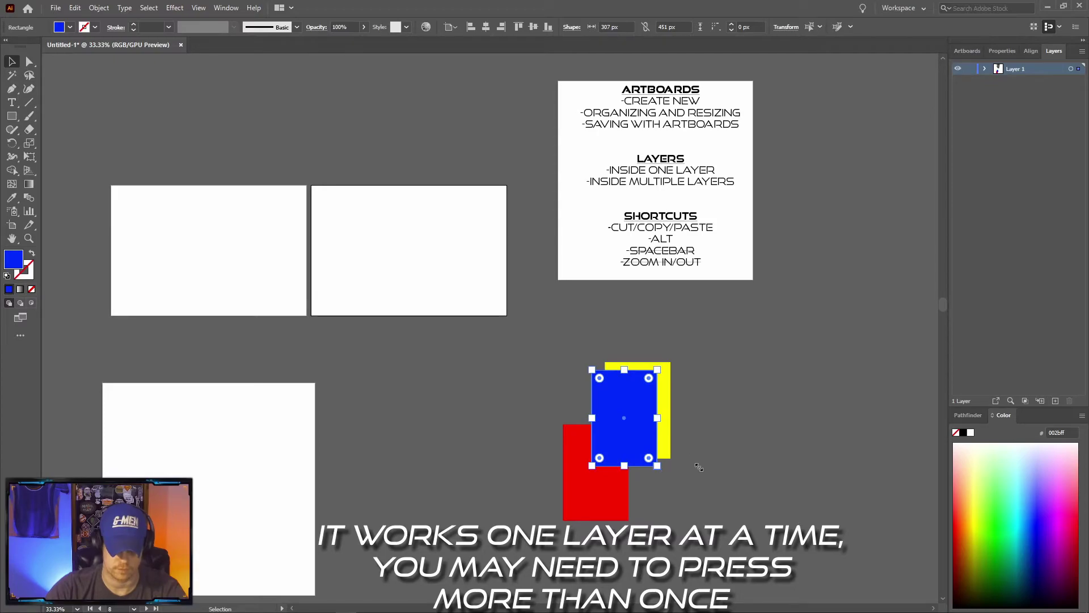
# Step: Send the blue rectangle to the back and shift the red rectangle slightly up and right over the other two
pyautogui.rightClick(616, 401)
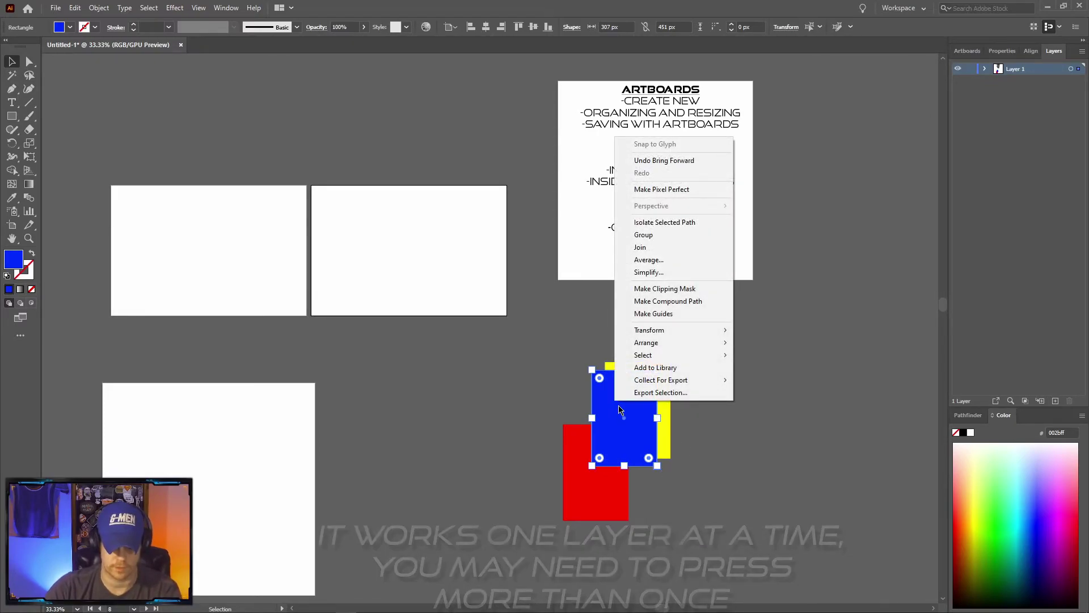
pyautogui.moveTo(626, 342)
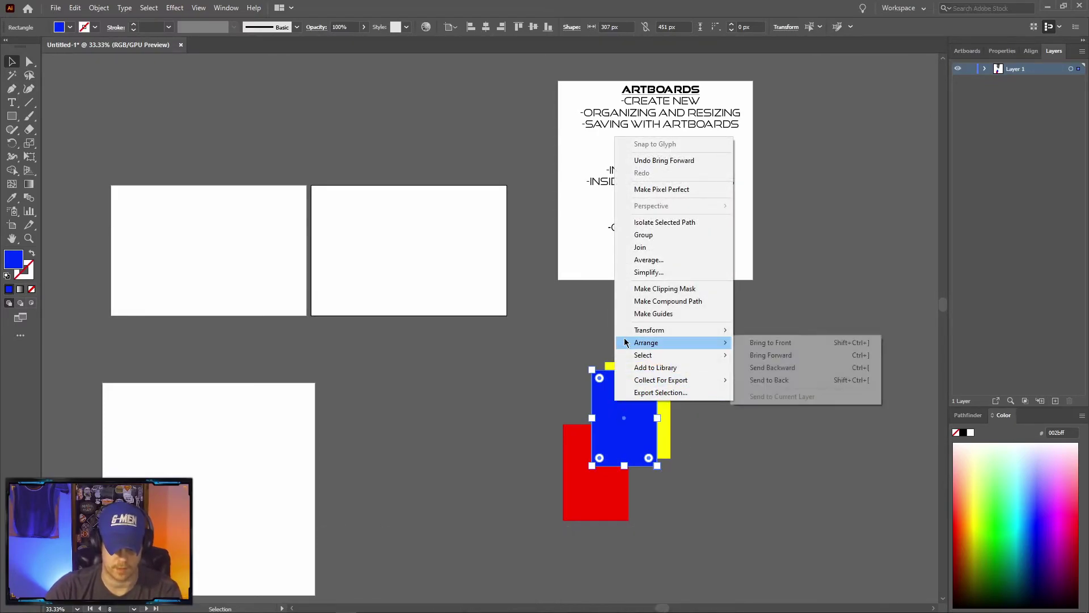
pyautogui.click(798, 380)
pyautogui.click(802, 433)
pyautogui.moveTo(602, 478); pyautogui.dragTo(617, 461)
# Step: Bring the blue rectangle to the front of the stack and deselect it
pyautogui.click(599, 397)
pyautogui.rightClick(600, 398)
pyautogui.moveTo(670, 343)
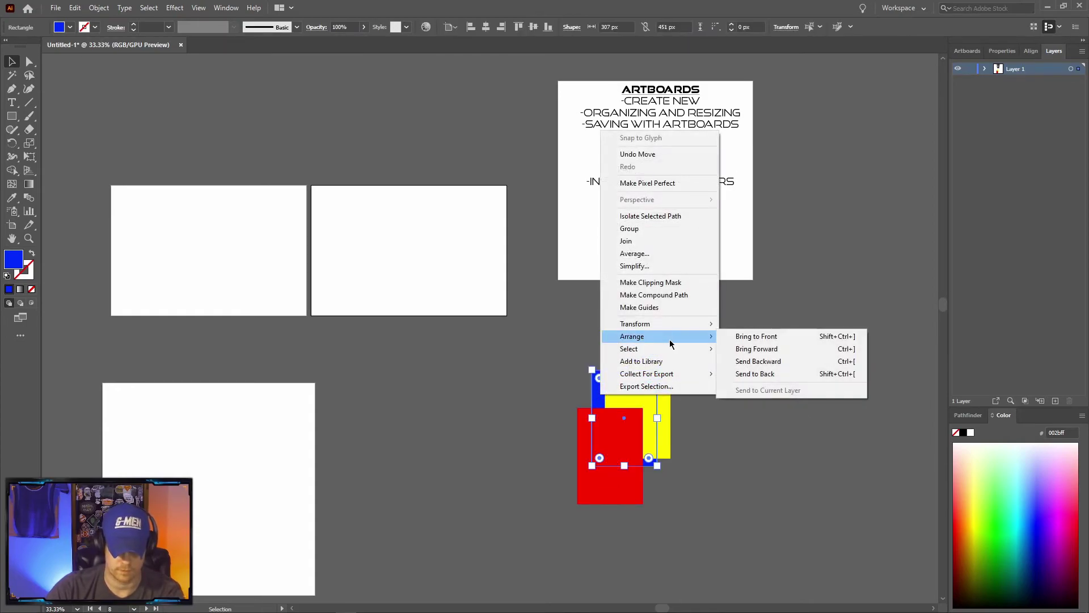
pyautogui.click(747, 336)
pyautogui.click(774, 429)
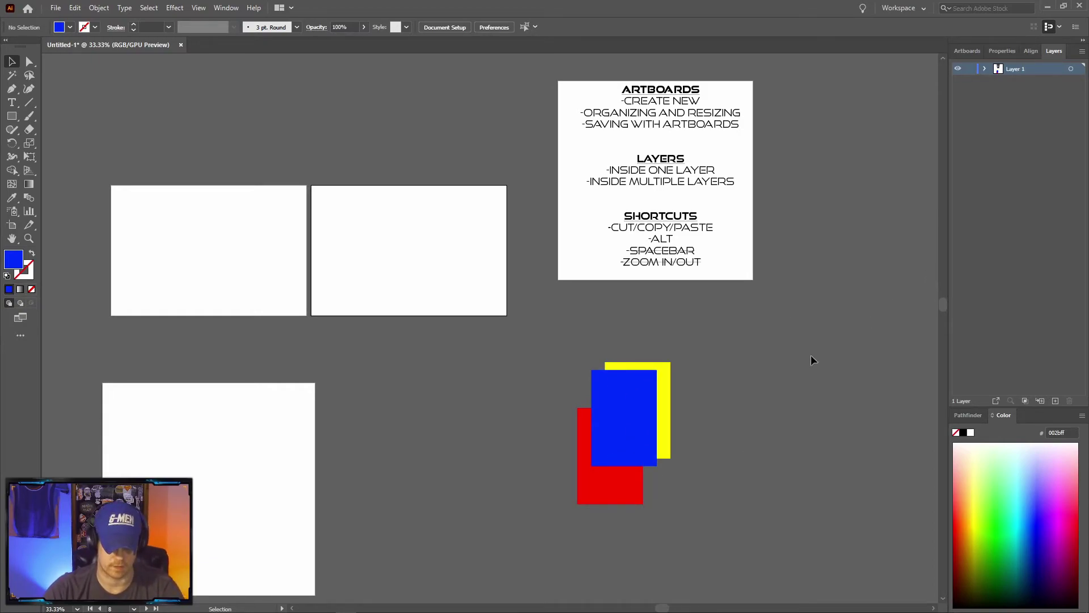
# Step: Select all three coloured rectangles, add a new layer above Layer 1, and clear the selection
pyautogui.moveTo(811, 356); pyautogui.dragTo(569, 487)
pyautogui.click(1022, 102)
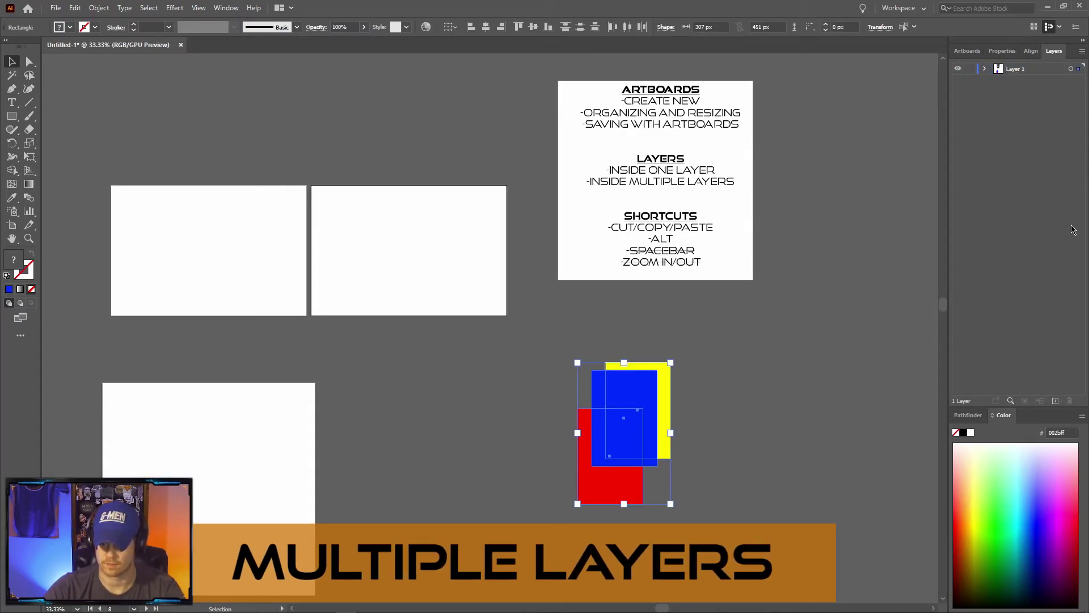
pyautogui.click(1056, 401)
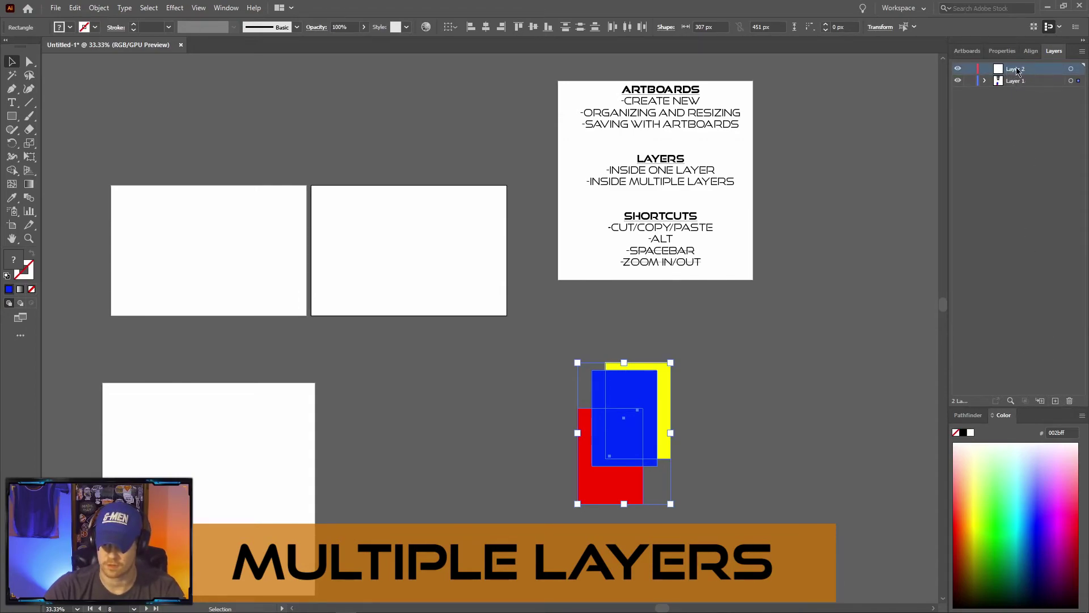
pyautogui.click(672, 400)
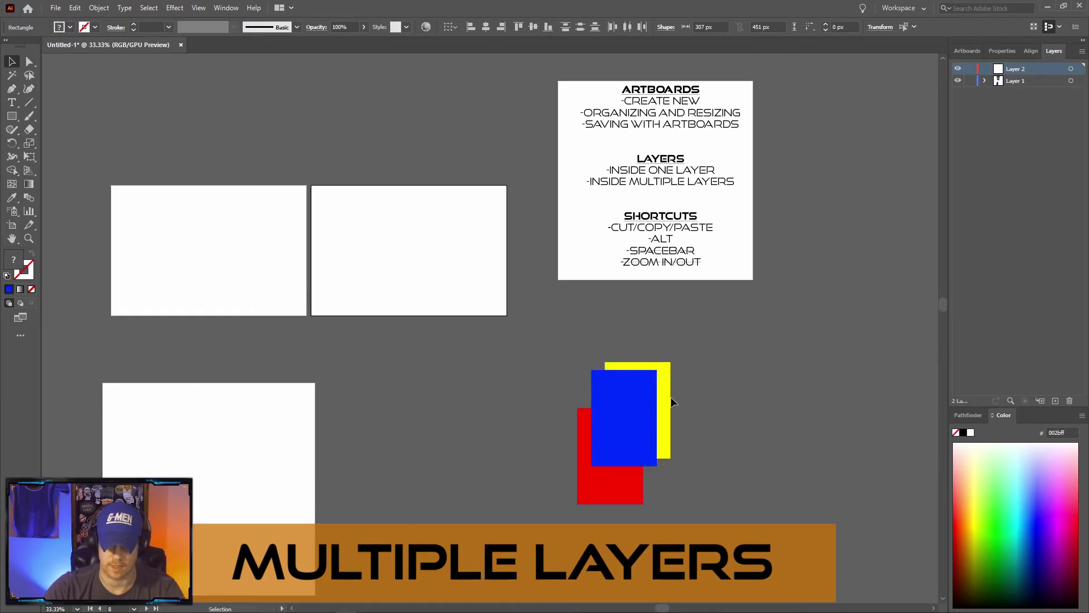
# Step: Move the blue rectangle clear of the other two, up and to the right, and transfer it from Layer 1 to Layer 2
pyautogui.click(653, 400)
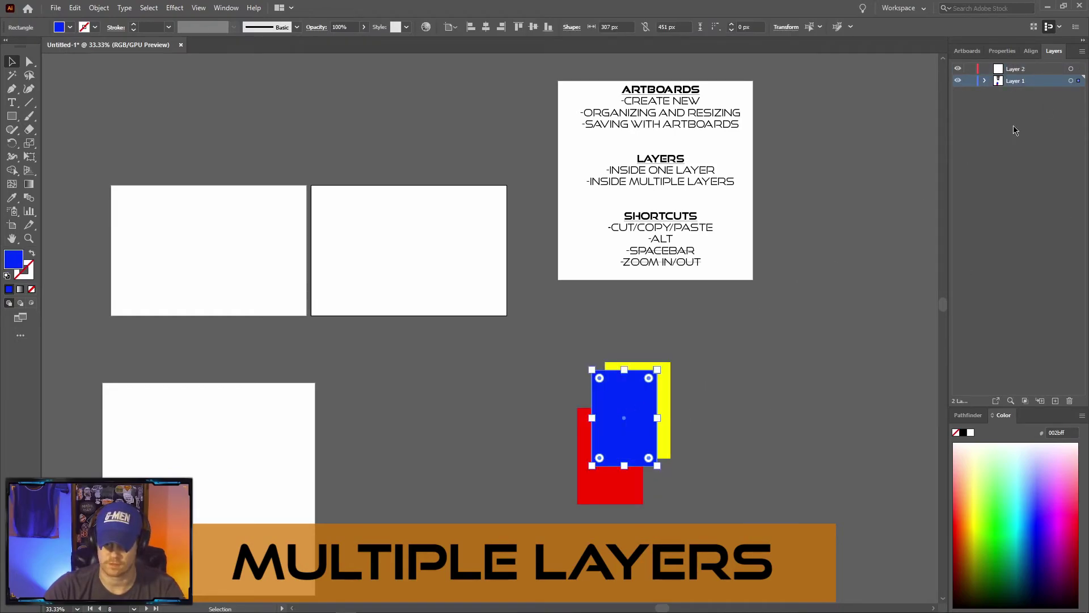
pyautogui.moveTo(622, 414); pyautogui.dragTo(784, 340)
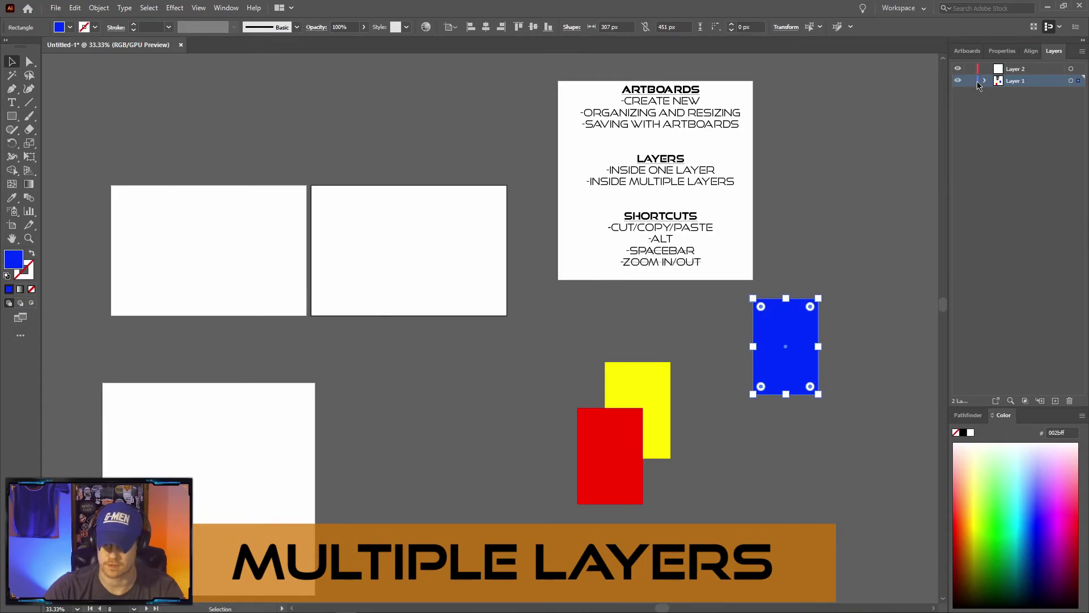
pyautogui.click(1079, 82)
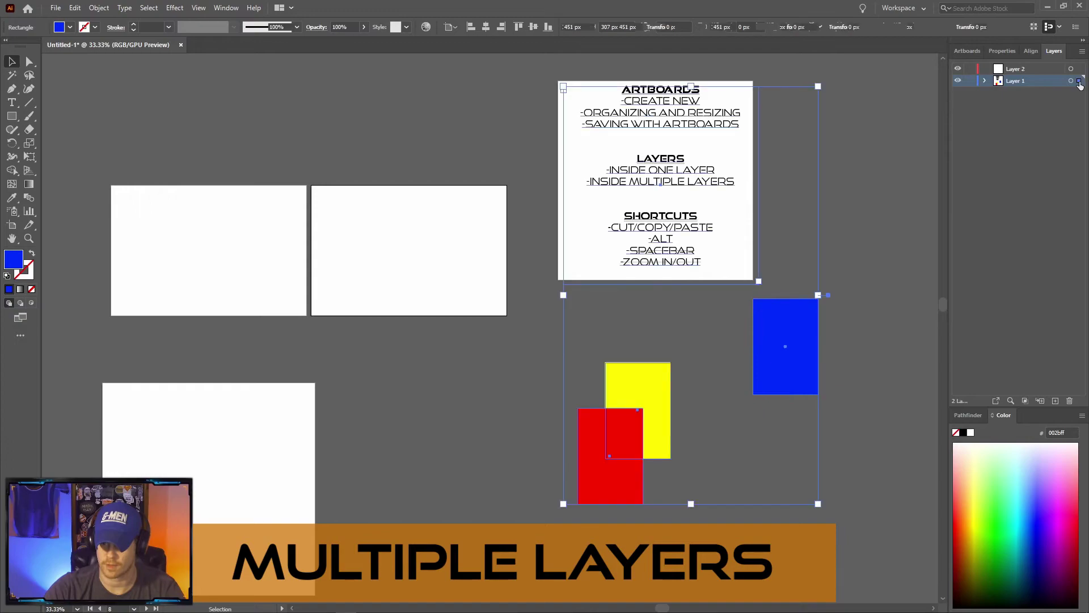
pyautogui.click(861, 209)
pyautogui.click(782, 358)
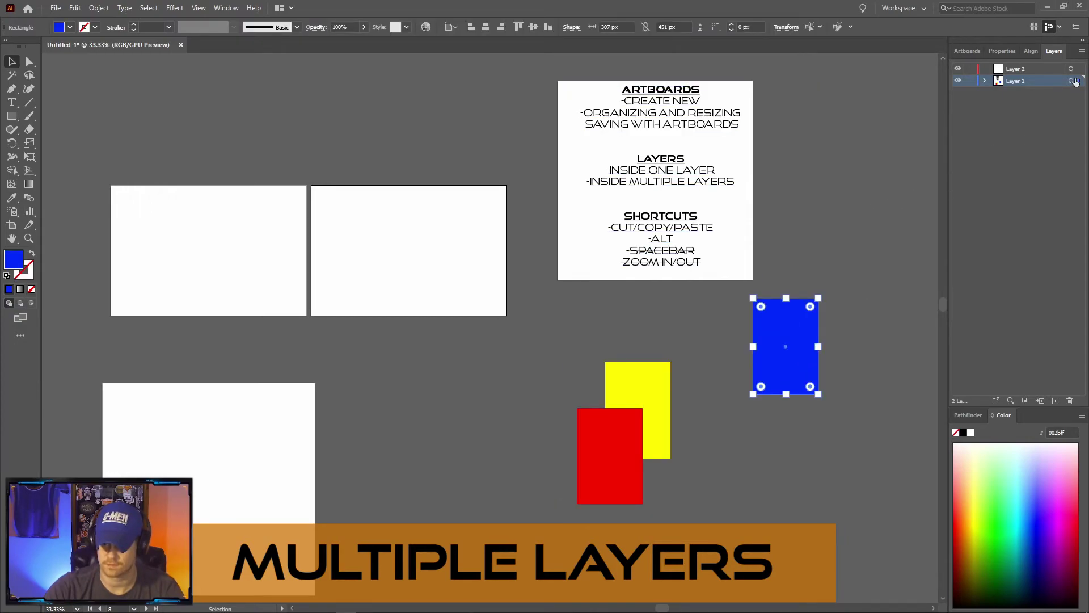
pyautogui.moveTo(1079, 85); pyautogui.dragTo(1079, 71)
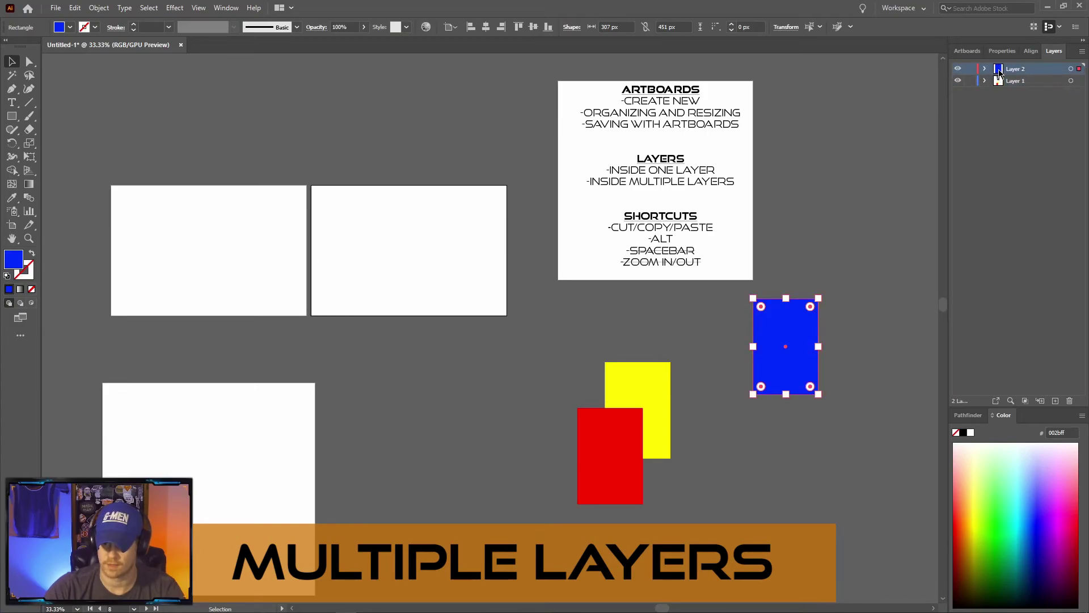
pyautogui.click(963, 128)
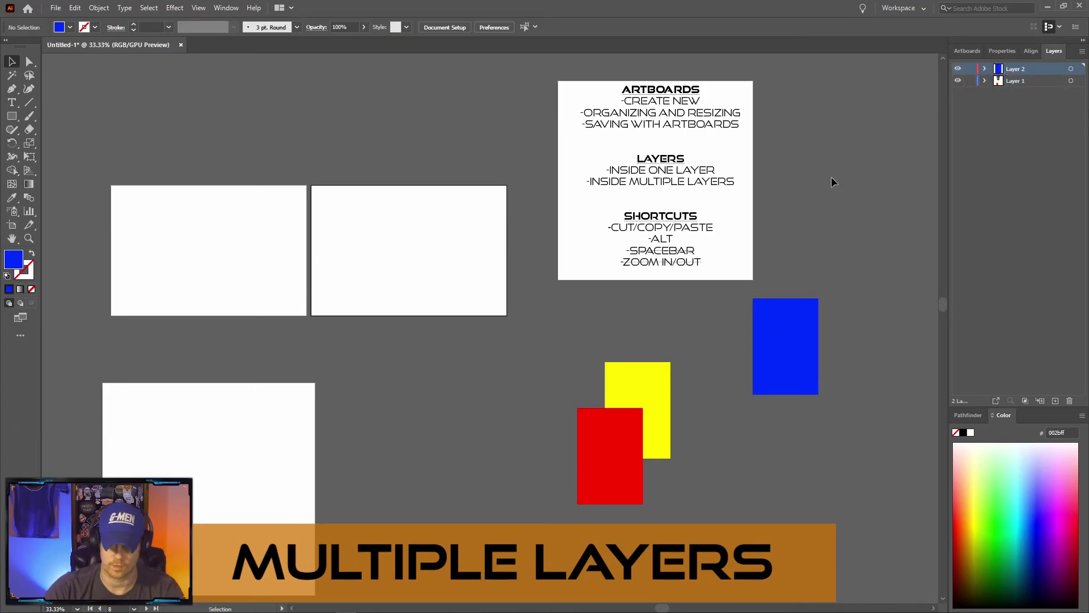
# Step: Select the text with the yellow and red rectangles, and separately the blue rectangle, to compare their layers and layer colours
pyautogui.moveTo(567, 90); pyautogui.dragTo(653, 486)
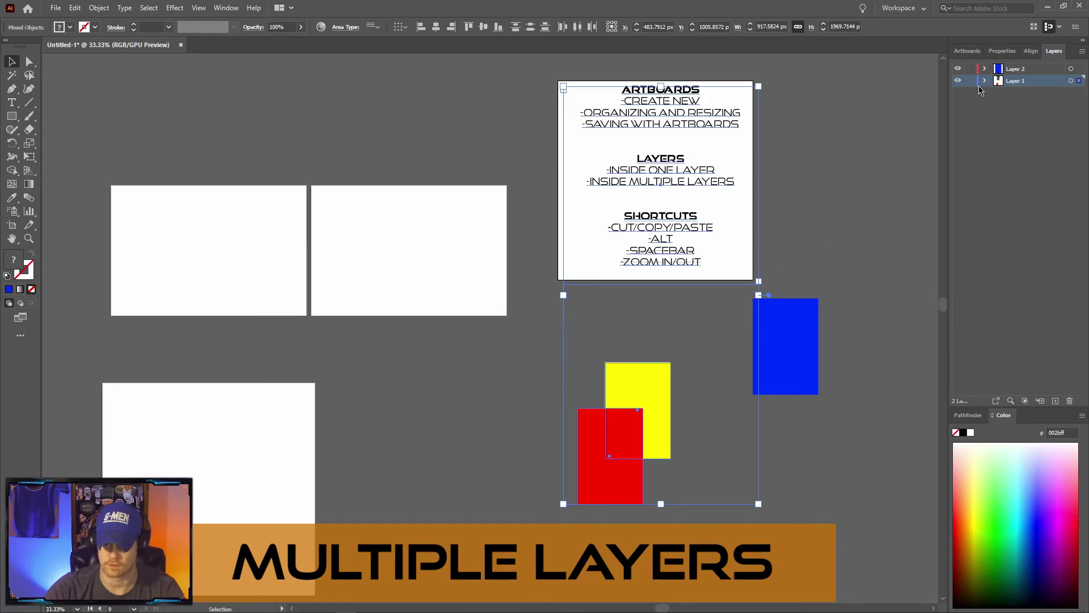
pyautogui.click(788, 350)
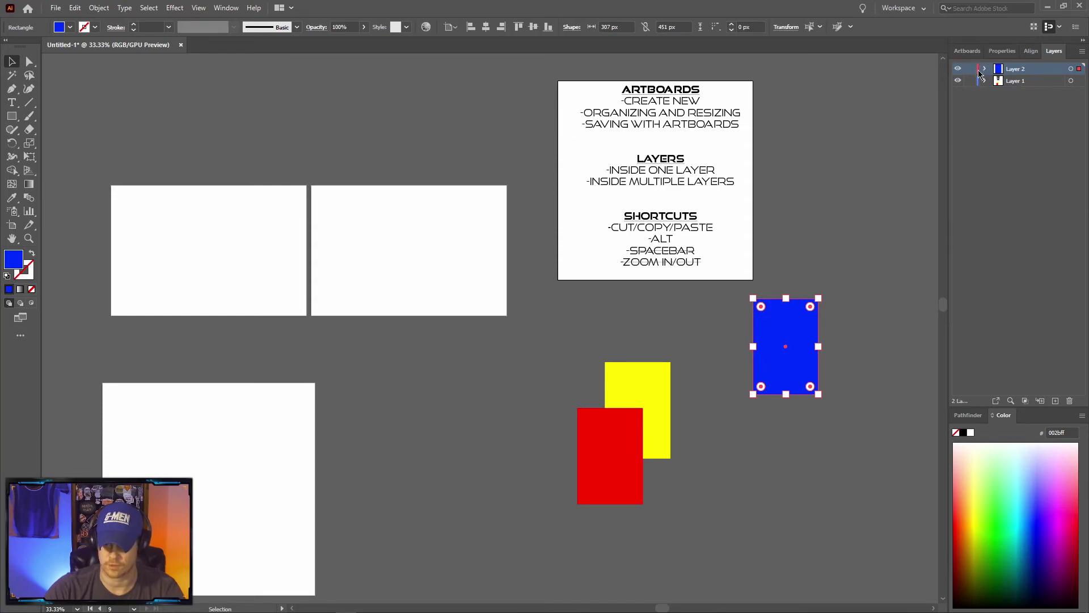
pyautogui.click(839, 219)
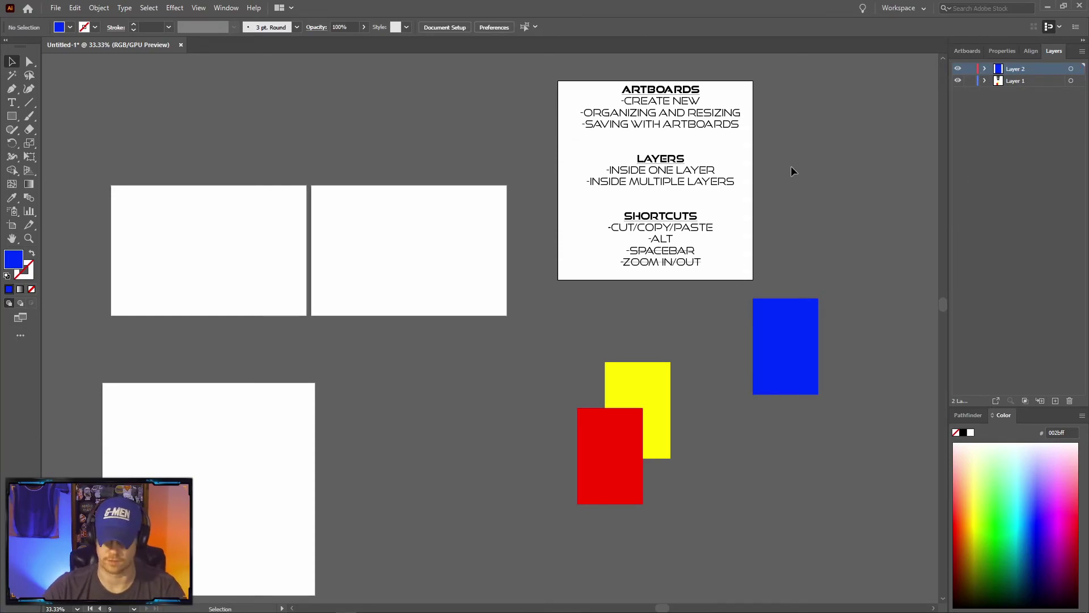
# Step: Transfer the yellow rectangle from Layer 1 to Layer 2 and move it over the left part of the blue rectangle
pyautogui.click(658, 392)
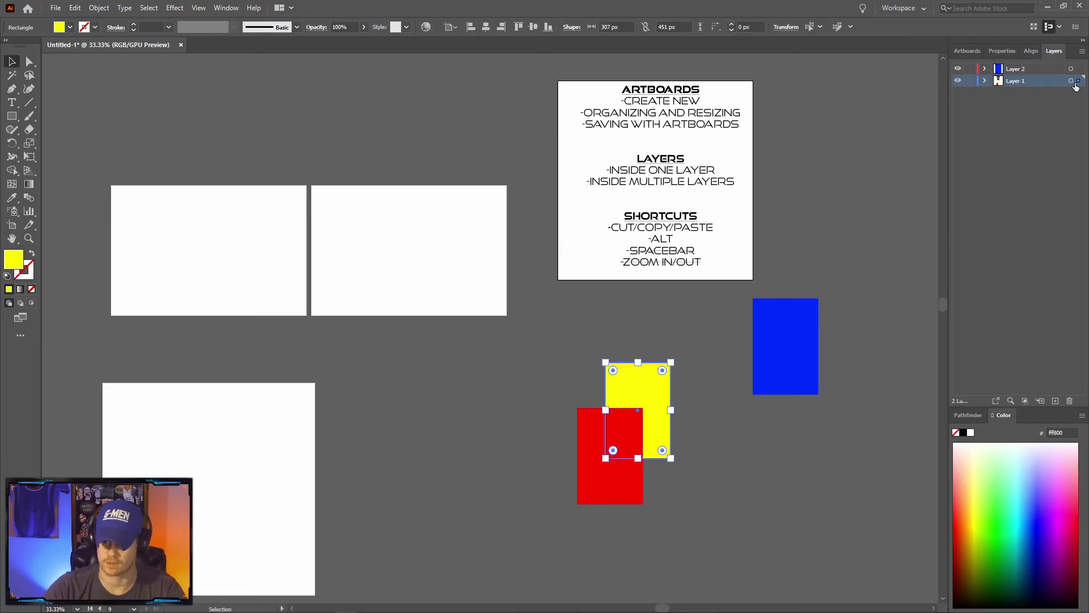
pyautogui.moveTo(1078, 81); pyautogui.dragTo(1078, 69)
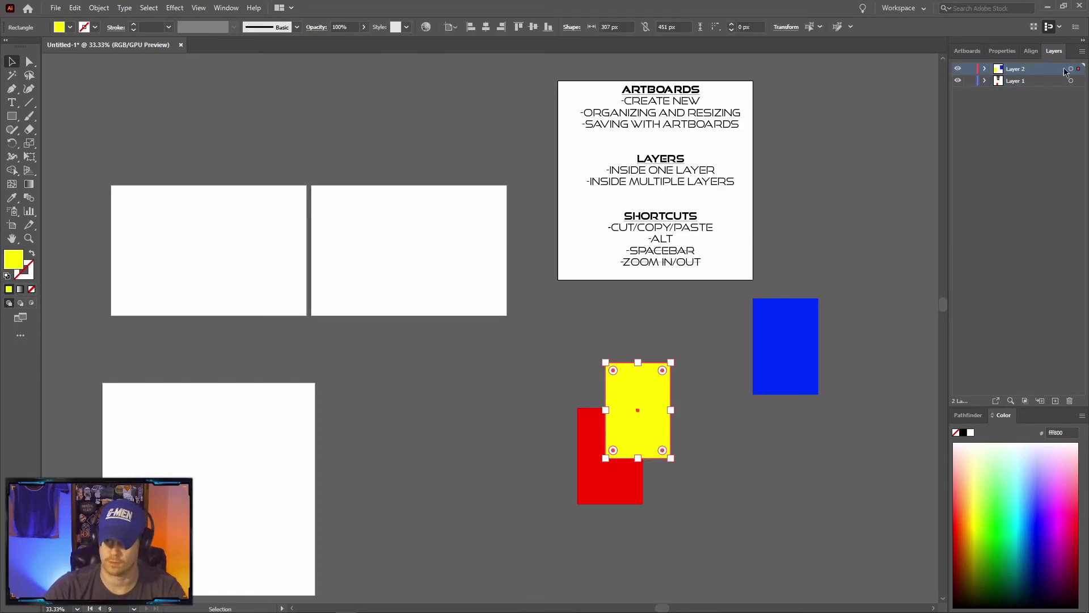
pyautogui.moveTo(619, 396); pyautogui.dragTo(734, 336)
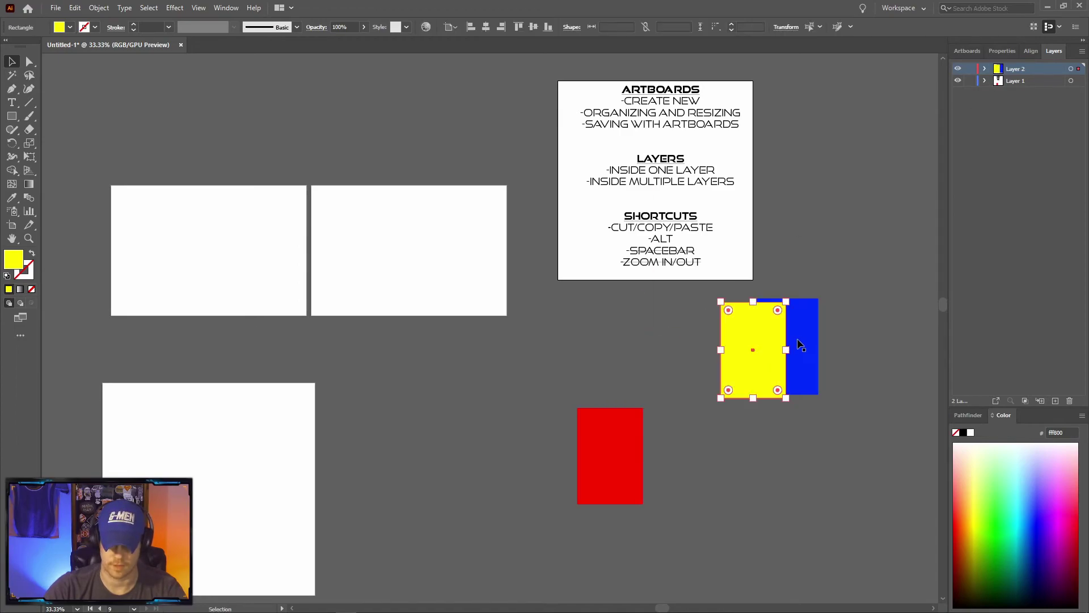
pyautogui.click(895, 337)
# Step: Bring the blue rectangle in front of the yellow one within Layer 2, and select both to check their layer
pyautogui.moveTo(846, 381); pyautogui.dragTo(758, 370)
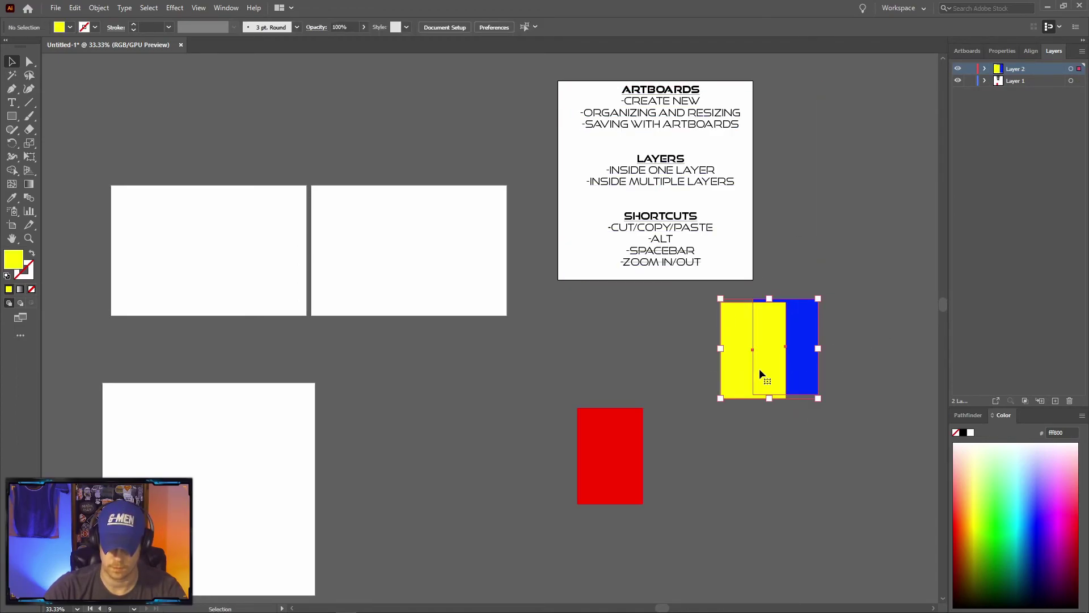
pyautogui.click(809, 365)
pyautogui.rightClick(810, 366)
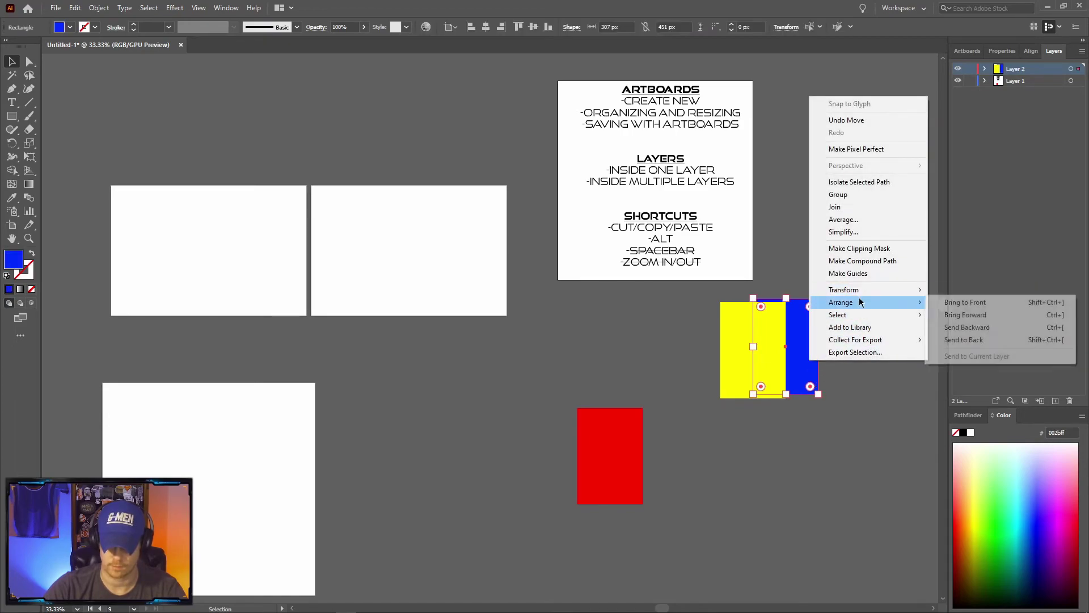
pyautogui.moveTo(913, 302)
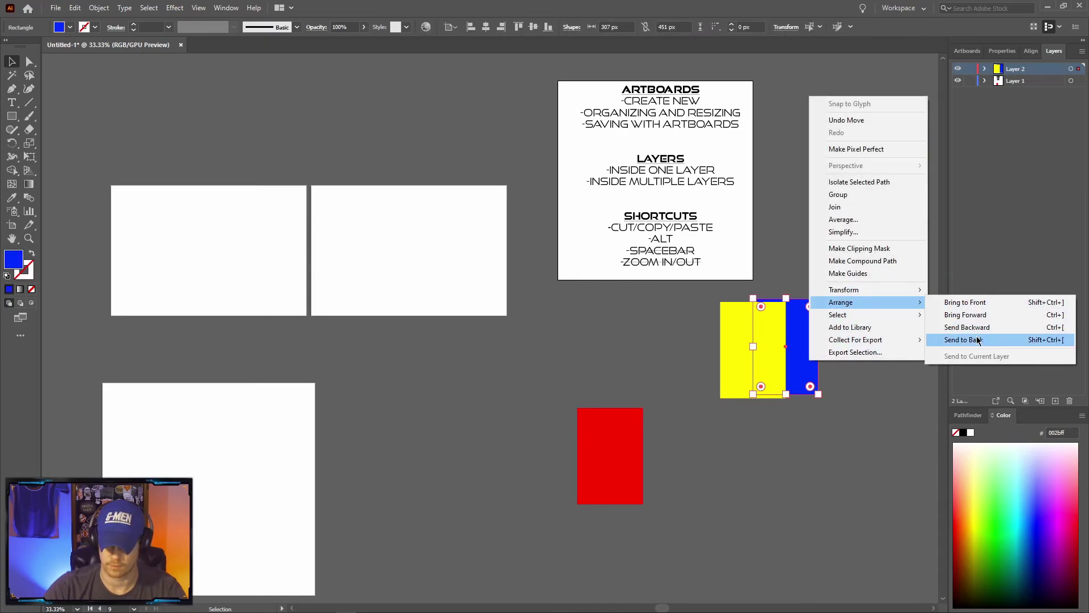
pyautogui.click(964, 303)
pyautogui.click(859, 416)
pyautogui.click(732, 359)
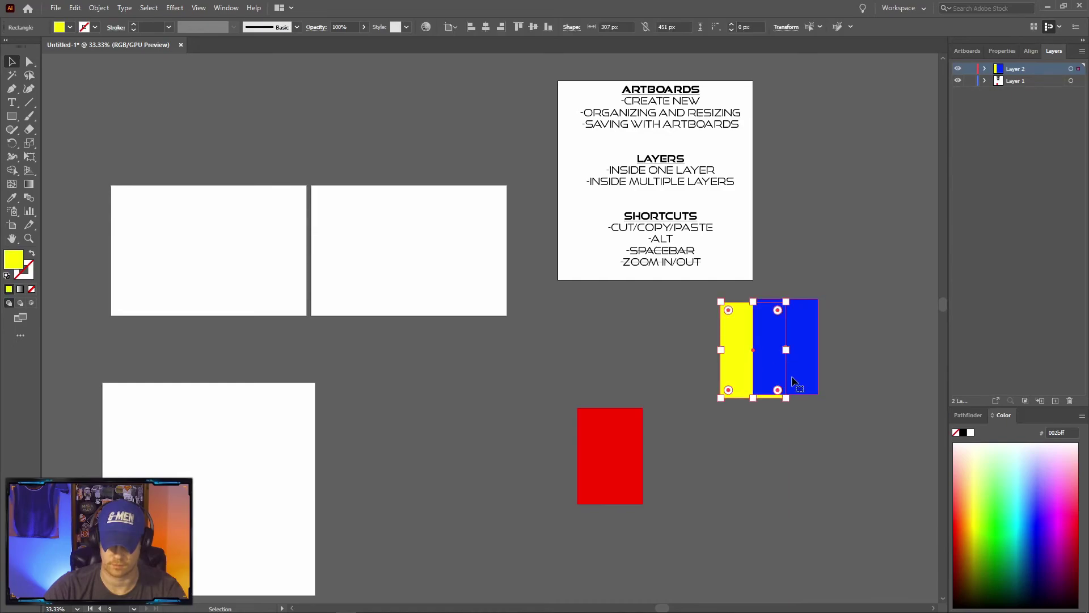
pyautogui.click(797, 384)
pyautogui.keyDown('shift'); pyautogui.click(746, 364); pyautogui.keyUp('shift')
pyautogui.click(821, 446)
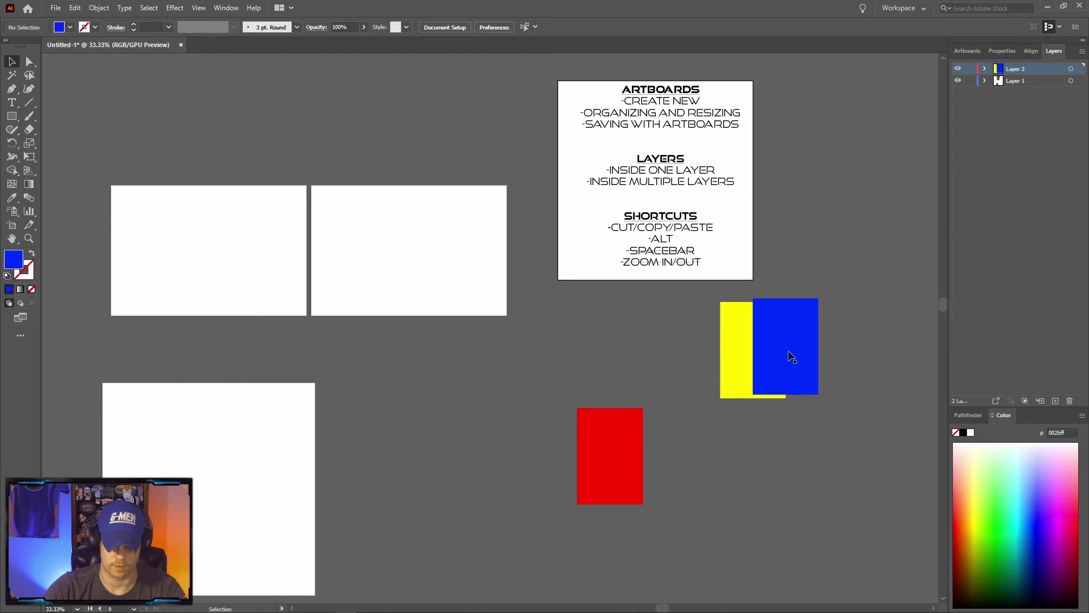
# Step: Transfer the red rectangle, together with the text selected with it, from Layer 1 to Layer 2
pyautogui.click(611, 449)
pyautogui.moveTo(1079, 81); pyautogui.dragTo(1080, 69)
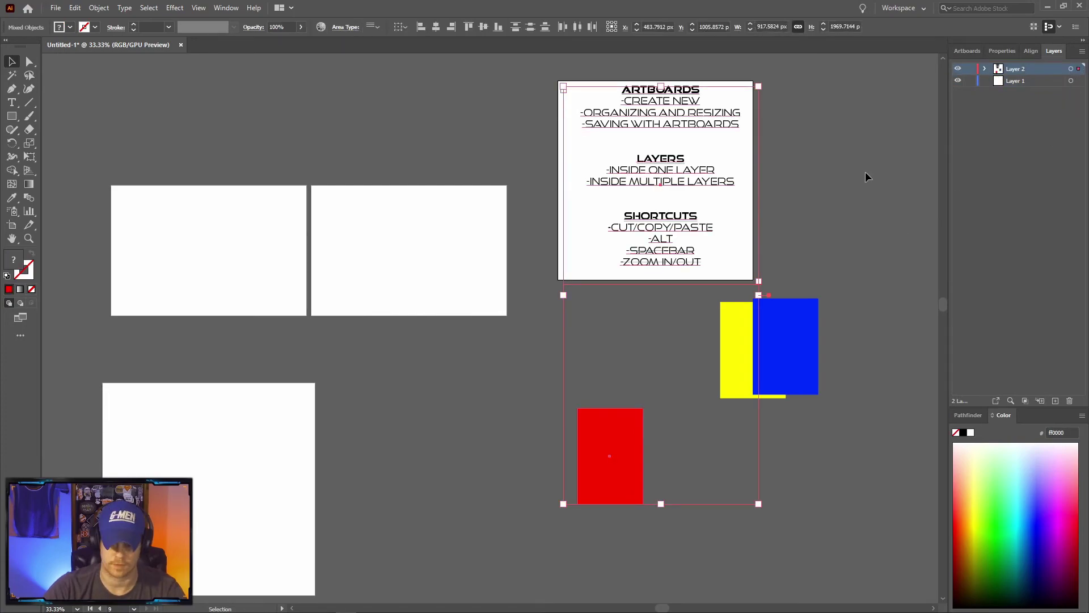
pyautogui.click(865, 174)
# Step: Select the artboard's text on its own, return it to Layer 1, and clear the selection
pyautogui.click(658, 237)
pyautogui.click(800, 187)
pyautogui.click(680, 115)
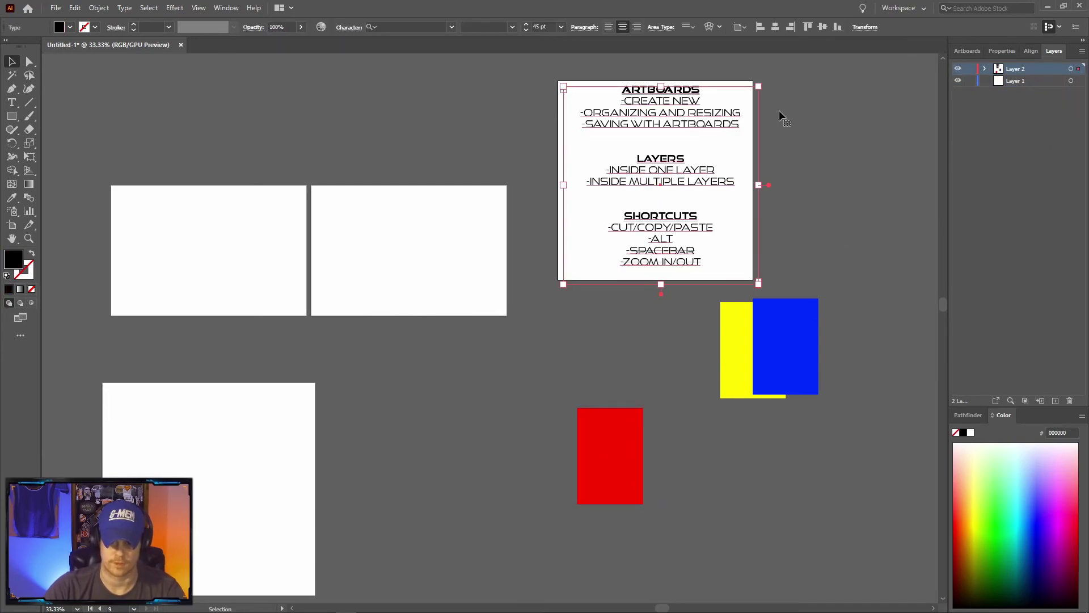
pyautogui.click(804, 206)
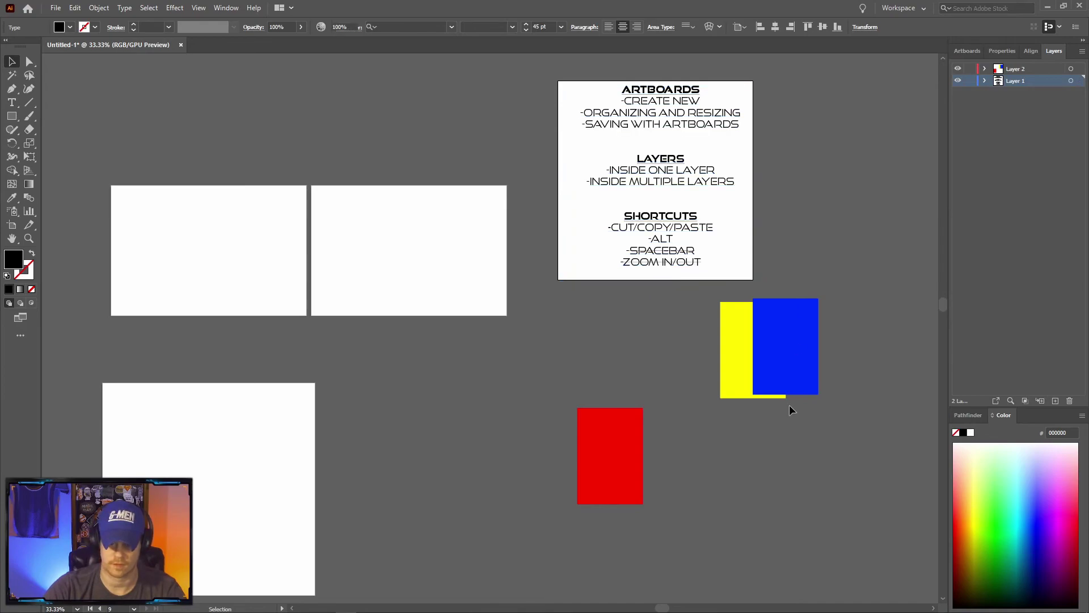
# Step: Move the rectangles over the text artboard: blue at its lower right, yellow at its lower left, red at its top centre
pyautogui.moveTo(794, 386); pyautogui.dragTo(753, 272)
pyautogui.moveTo(771, 400); pyautogui.dragTo(595, 285)
pyautogui.moveTo(605, 462); pyautogui.dragTo(657, 113)
pyautogui.click(768, 175)
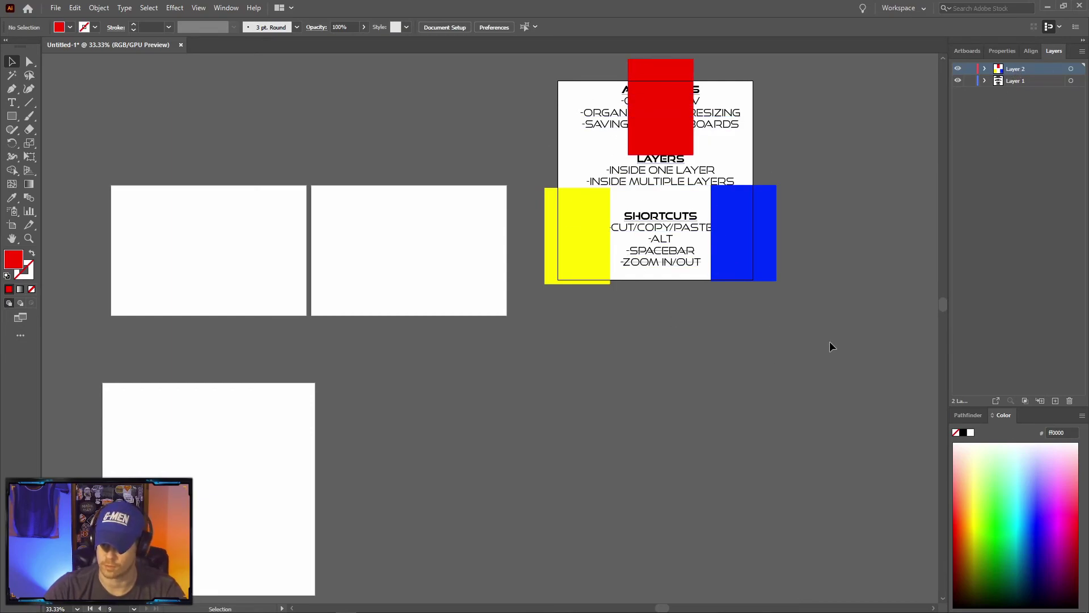
# Step: Move the red, blue and yellow rectangles clear of the text artboard
pyautogui.moveTo(651, 68); pyautogui.dragTo(667, 303)
pyautogui.moveTo(682, 350); pyautogui.dragTo(767, 348)
pyautogui.moveTo(569, 257); pyautogui.dragTo(569, 373)
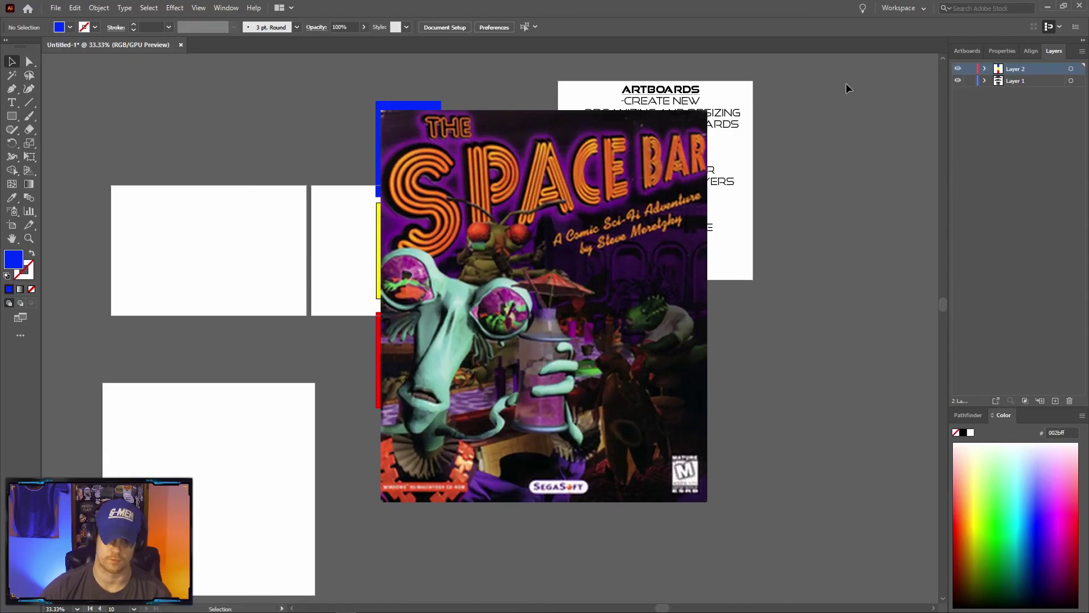
# Step: Pan across the canvas and zoom out and in repeatedly, ending at 50% with the text artboard in view
pyautogui.moveTo(707, 270); pyautogui.dragTo(627, 193)
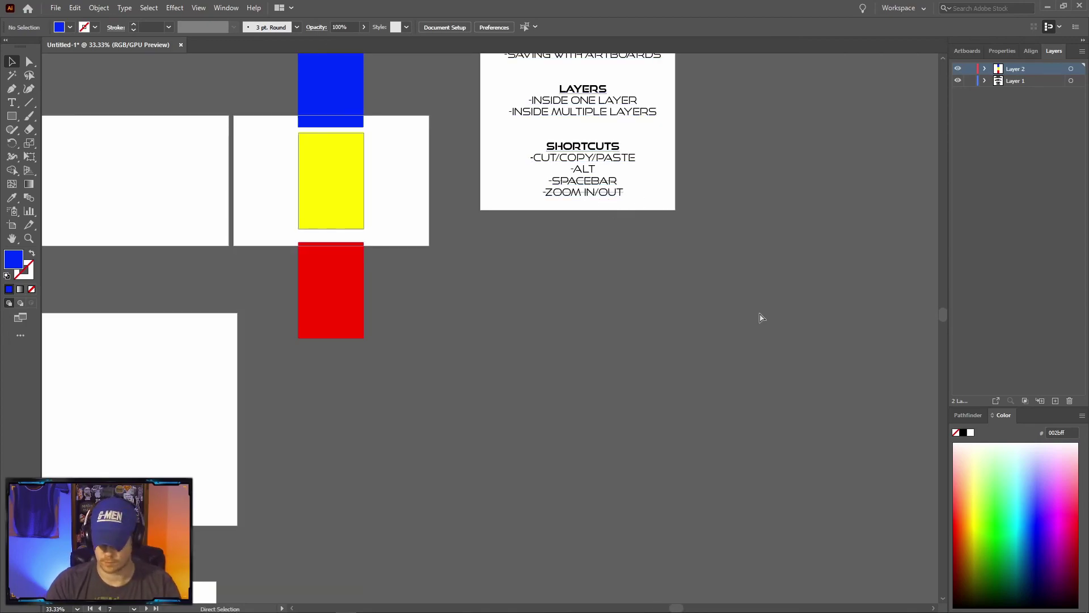
pyautogui.hotkey('ctrl', '-')
pyautogui.hotkey('ctrl', '=')
pyautogui.hotkey('ctrl', '-')
pyautogui.hotkey('ctrl', '=')
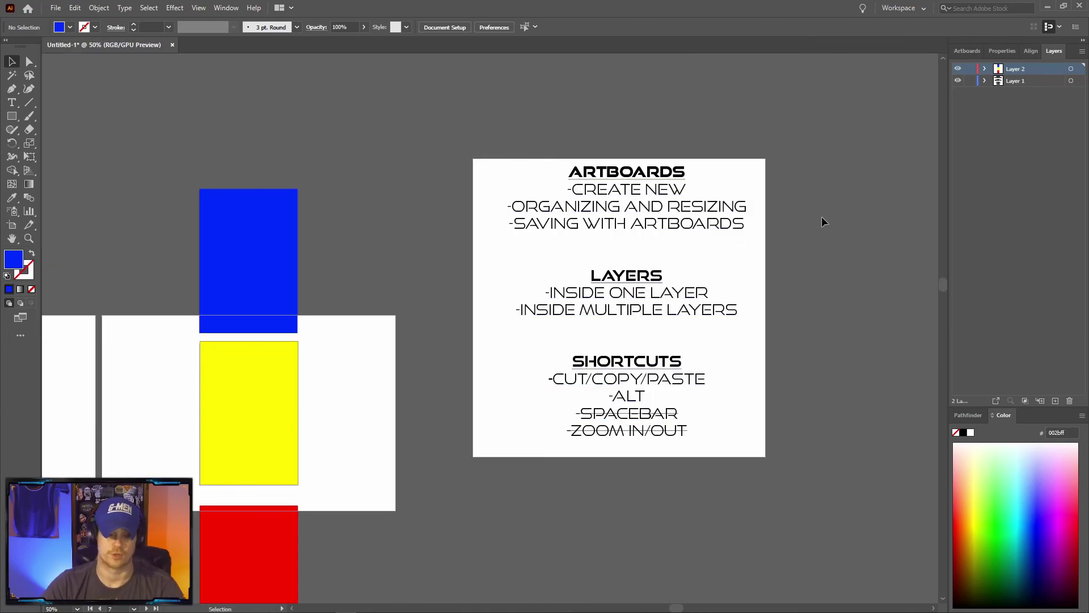